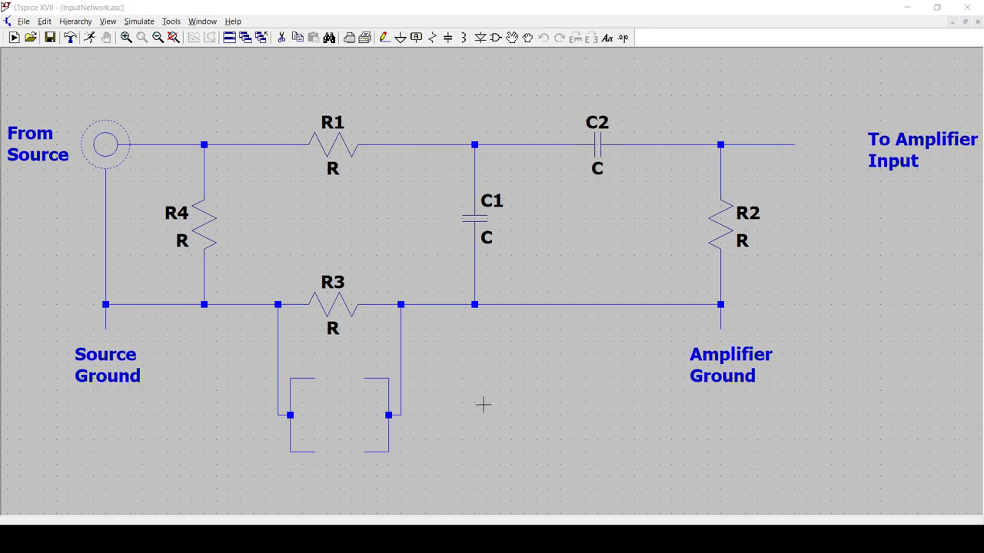
- Drop ground symbols on the Source Ground wire and the Amplifier Ground wire under R2
key(g)
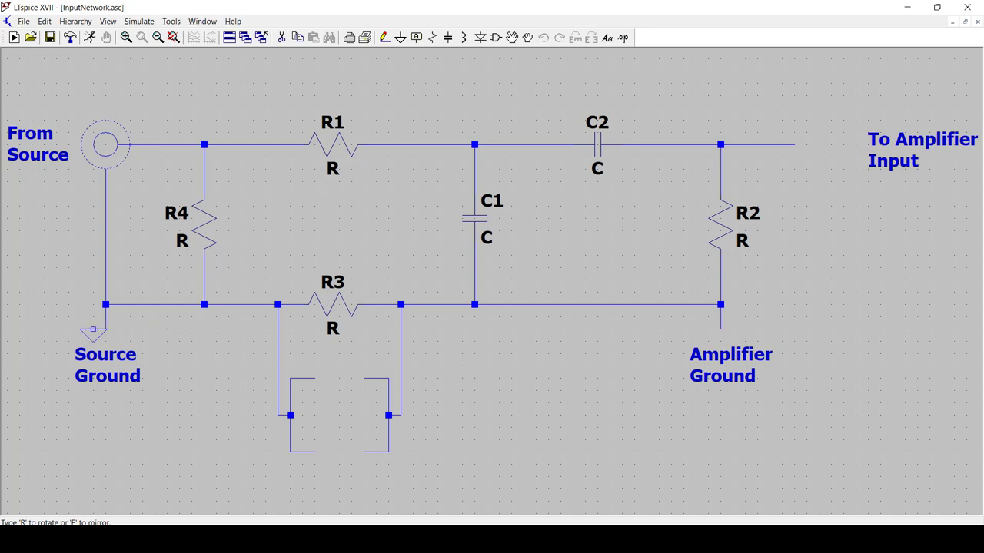
click(106, 329)
click(720, 329)
key(Escape)
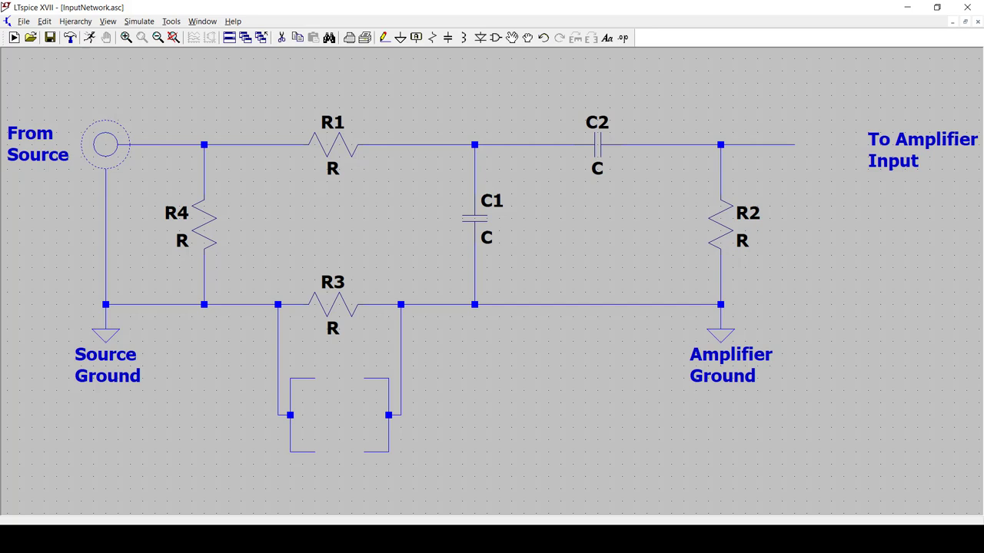
- Label the To Amplifier Input wire end as VOUT, an Output port
key(F4)
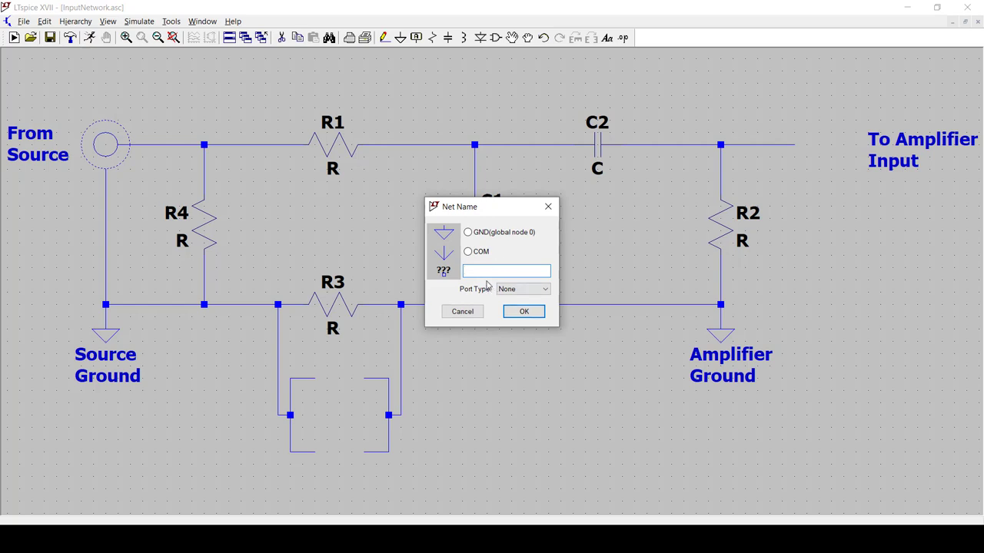
text(VOUT)
click(519, 290)
click(522, 316)
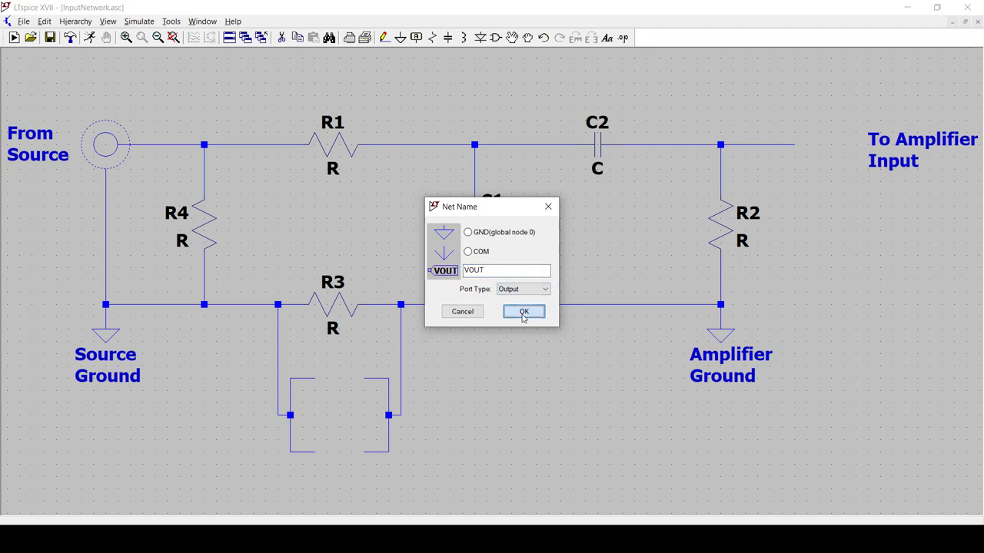
click(522, 312)
click(795, 144)
key(Escape)
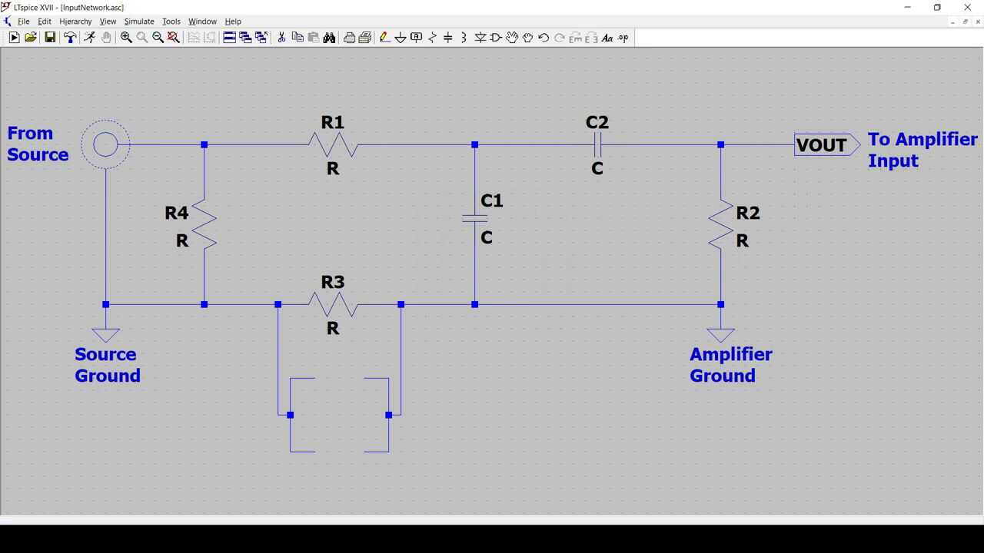
- Label the node above R4 as VIN, an Input port
key(F4)
text(VIN)
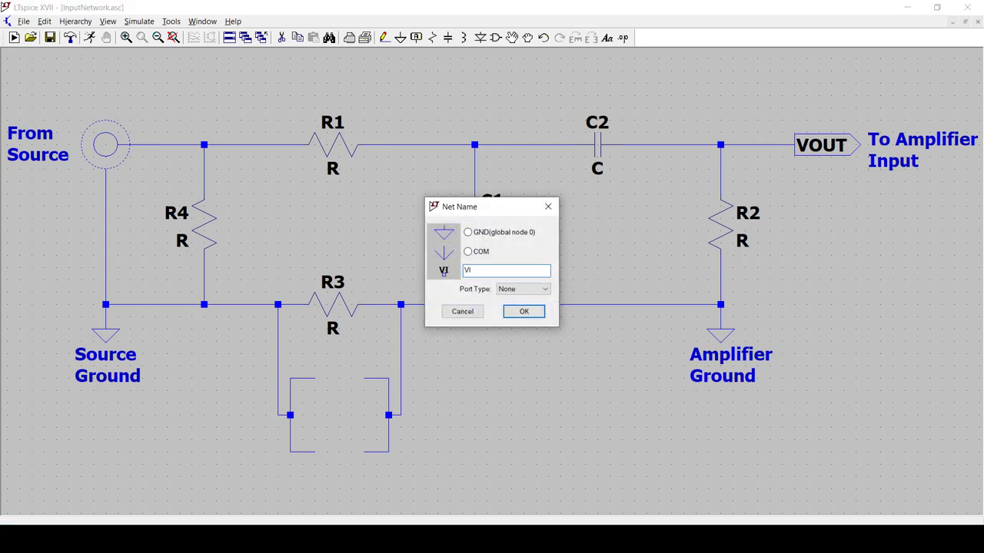
click(522, 289)
click(509, 314)
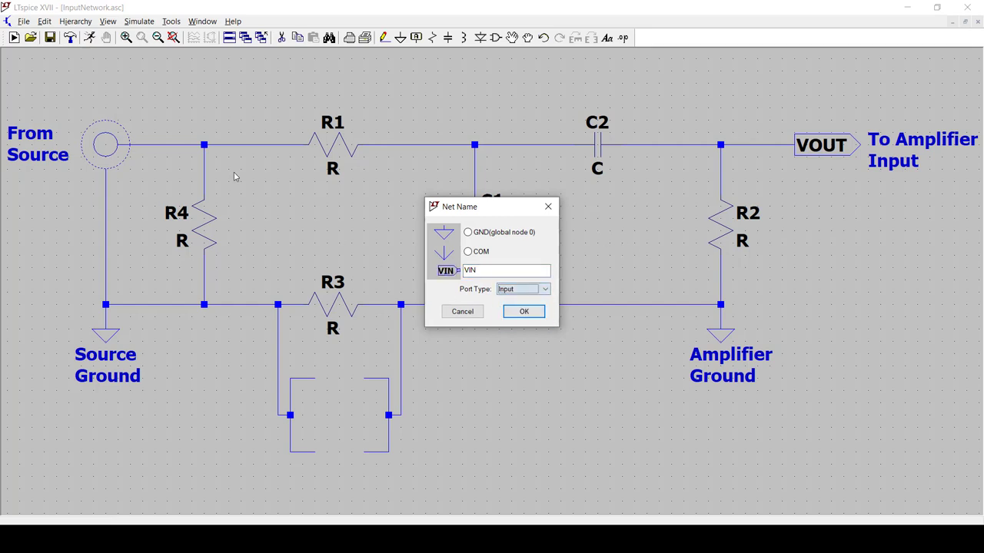
click(522, 312)
click(204, 145)
key(Escape)
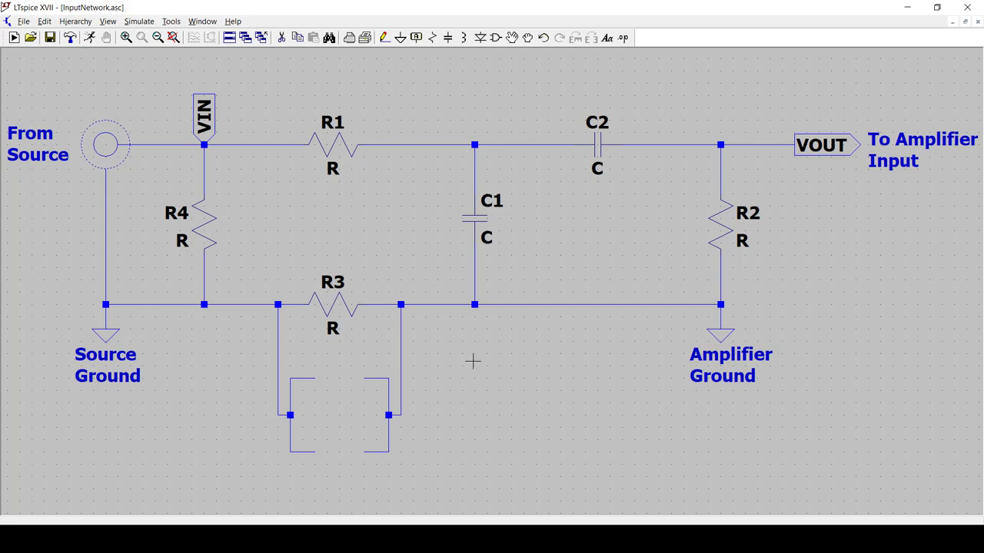
- Nudge the view and change the resistor beside VIN from R4 to R0
key(Up)
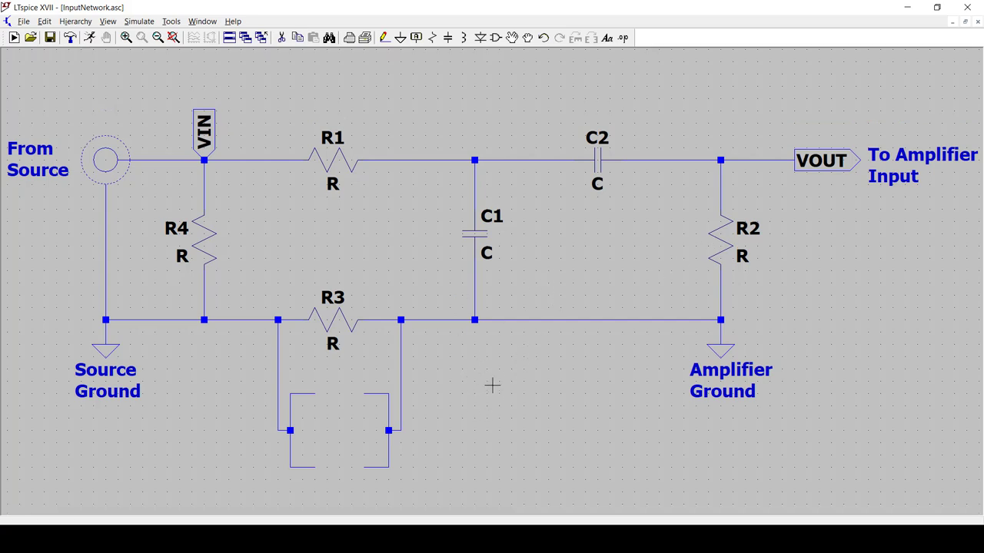
key(ctrl+z)
- Place horizontal diode D1 below R3 and a mirrored D2 beneath it, anti-parallel
key(d)
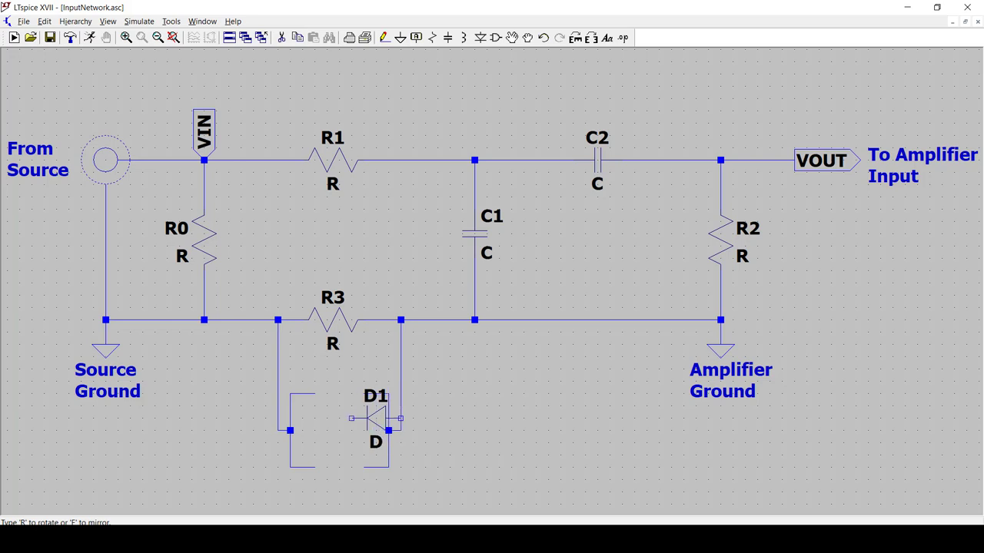
key(r)
click(339, 393)
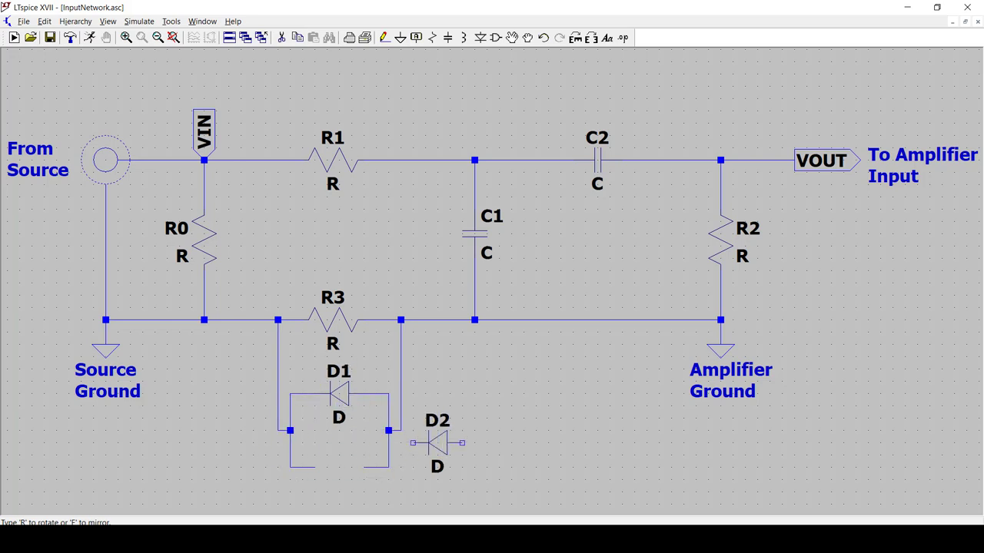
key(e)
click(339, 467)
key(Escape)
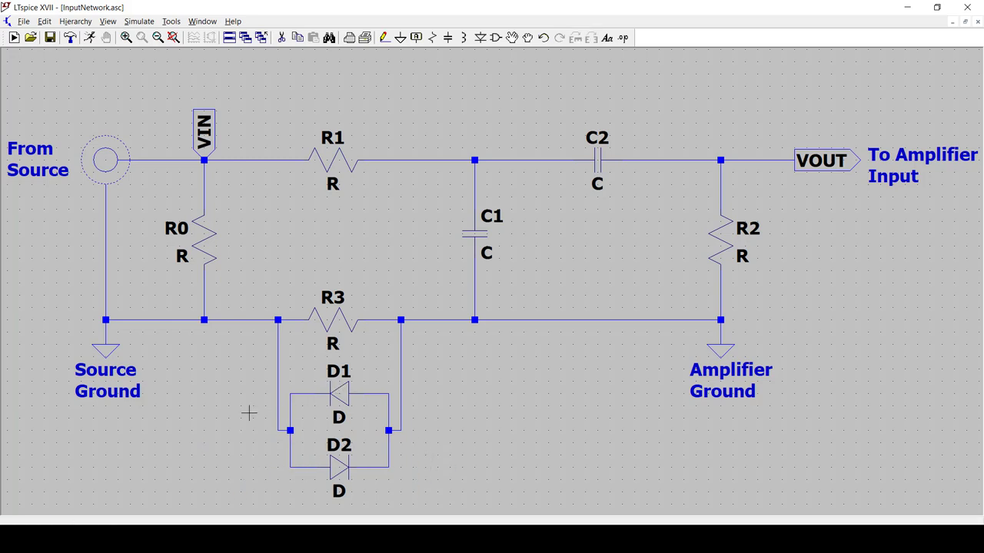
- Assign the 1N4149 diode model to D1
right_click(335, 406)
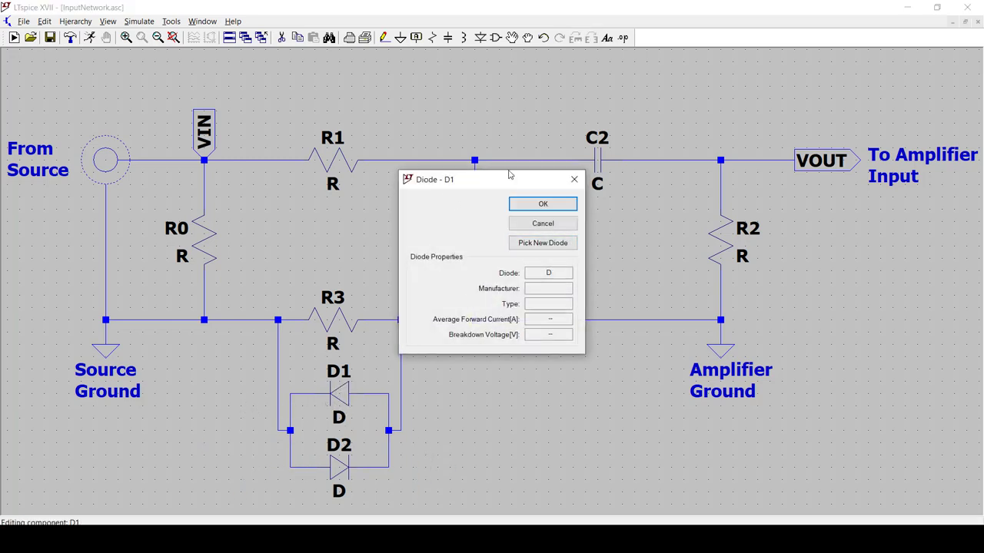
click(553, 246)
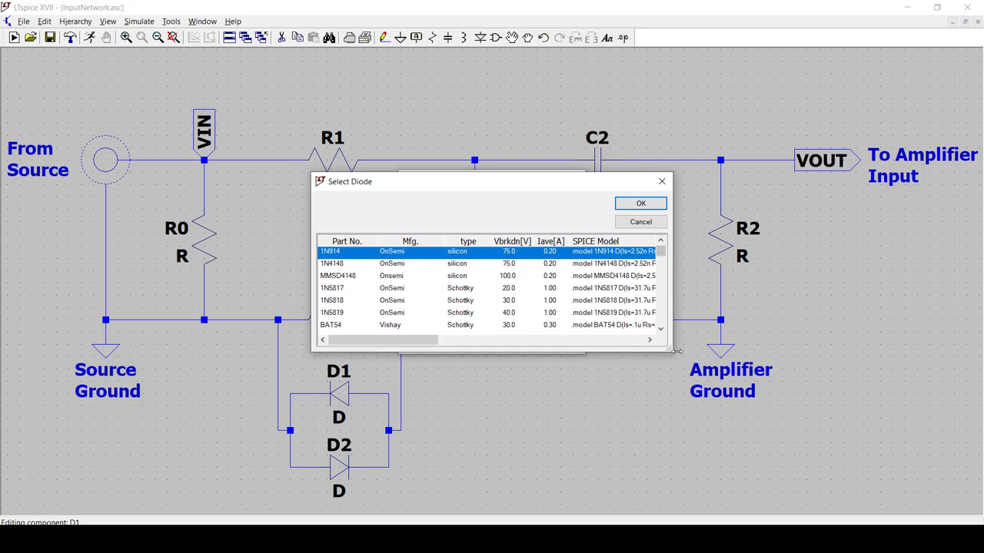
drag(671, 353, 839, 405)
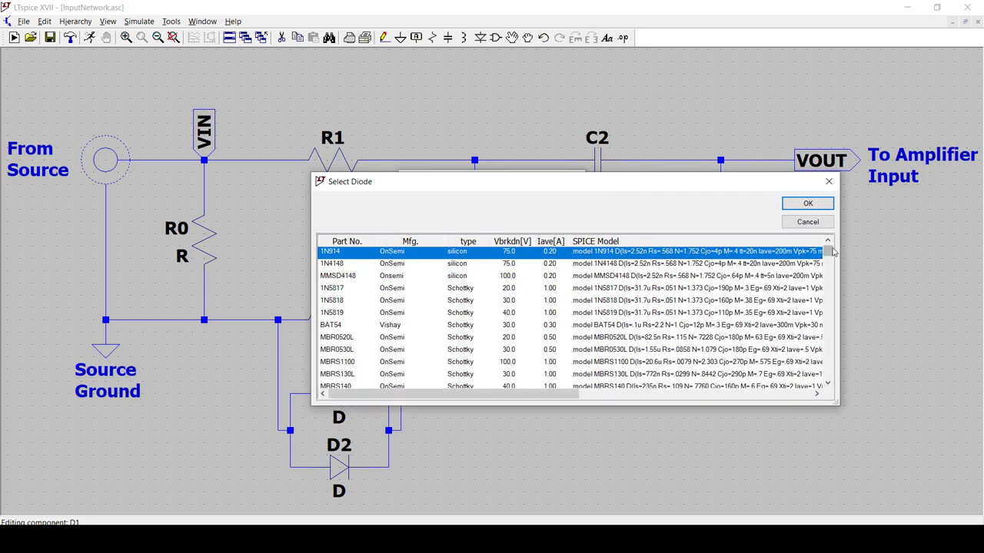
drag(826, 256, 829, 378)
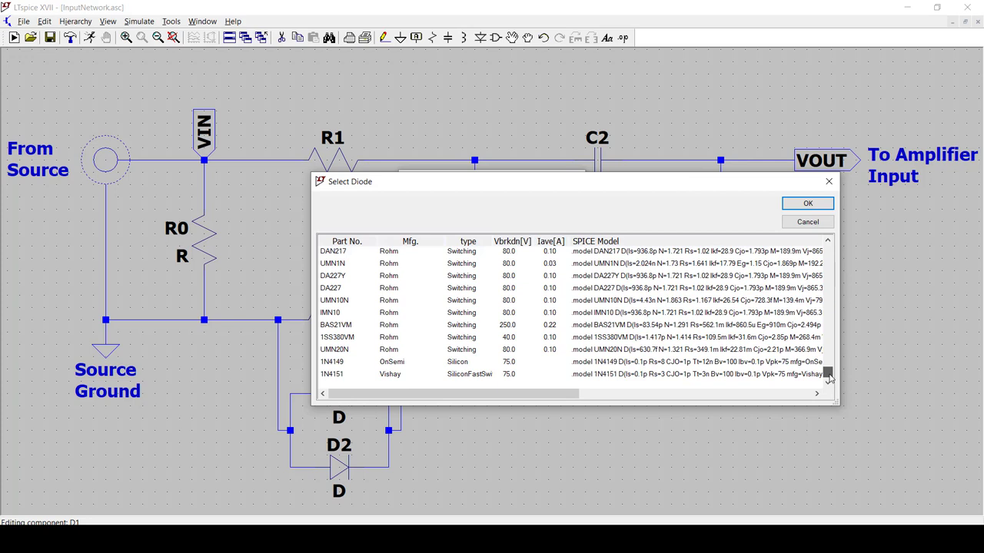
click(338, 362)
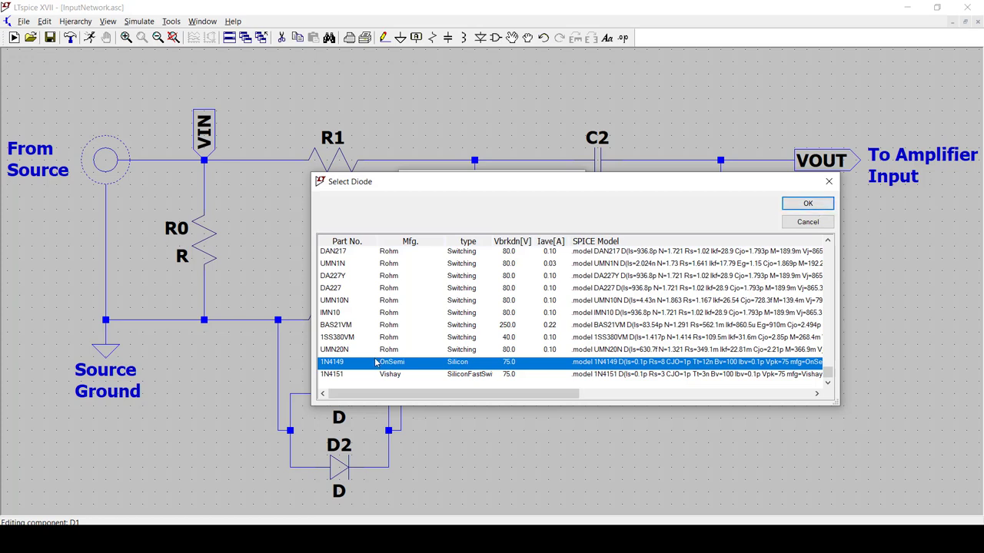
click(808, 205)
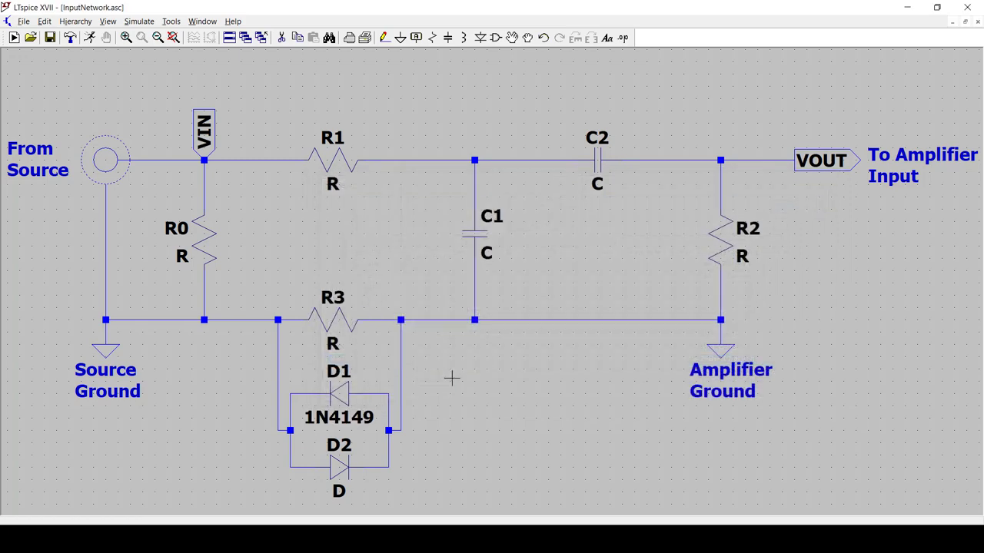
- Assign the 1N4149 diode model to D2
right_click(344, 464)
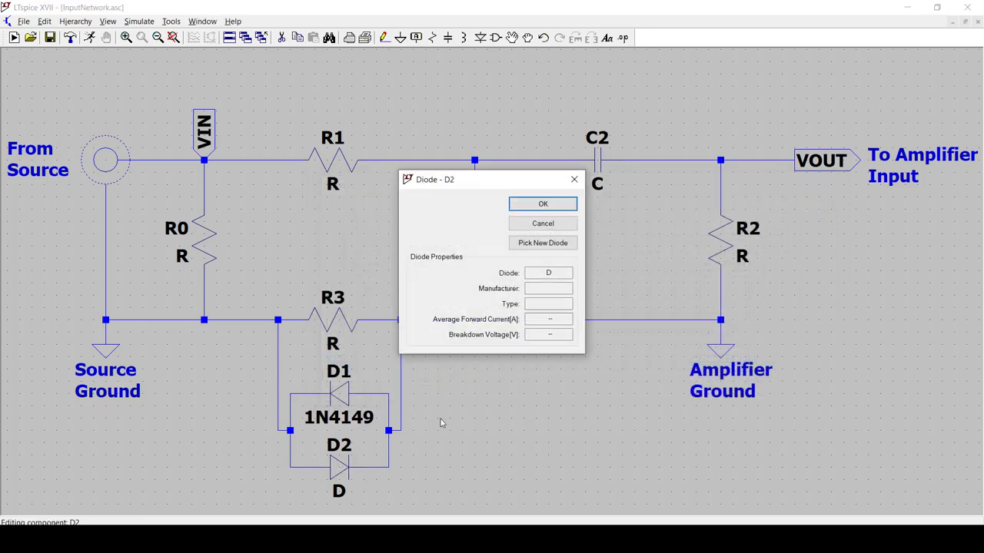
click(544, 243)
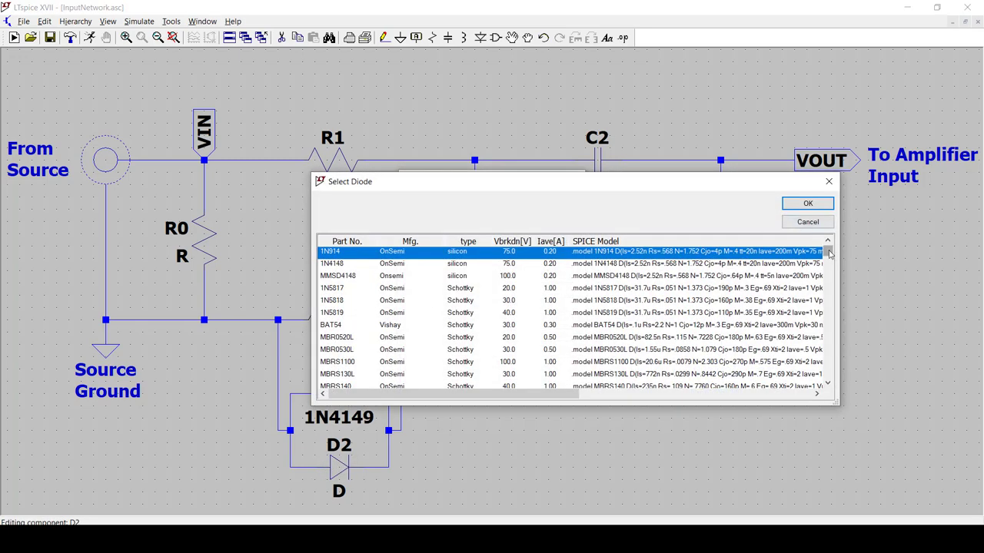
drag(829, 254, 828, 373)
click(346, 368)
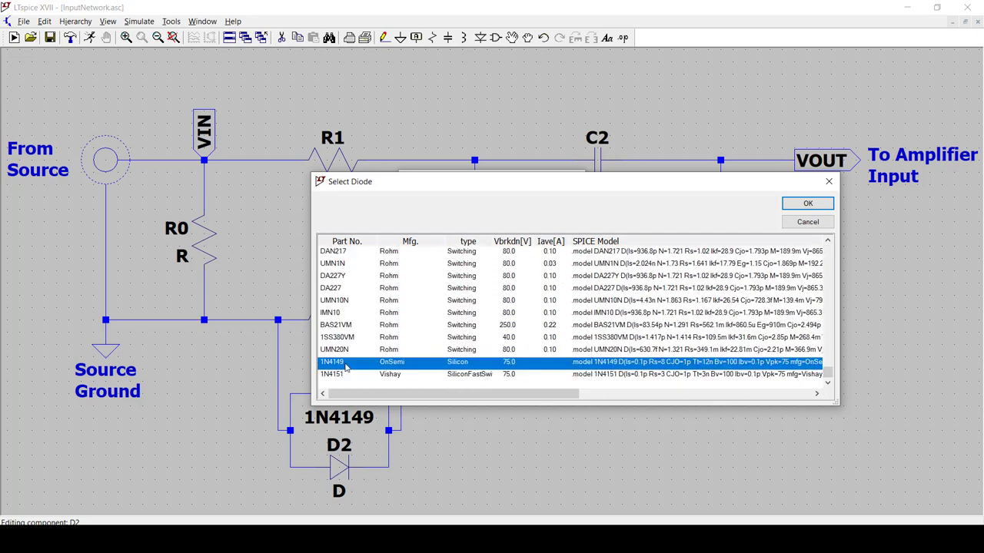
click(806, 208)
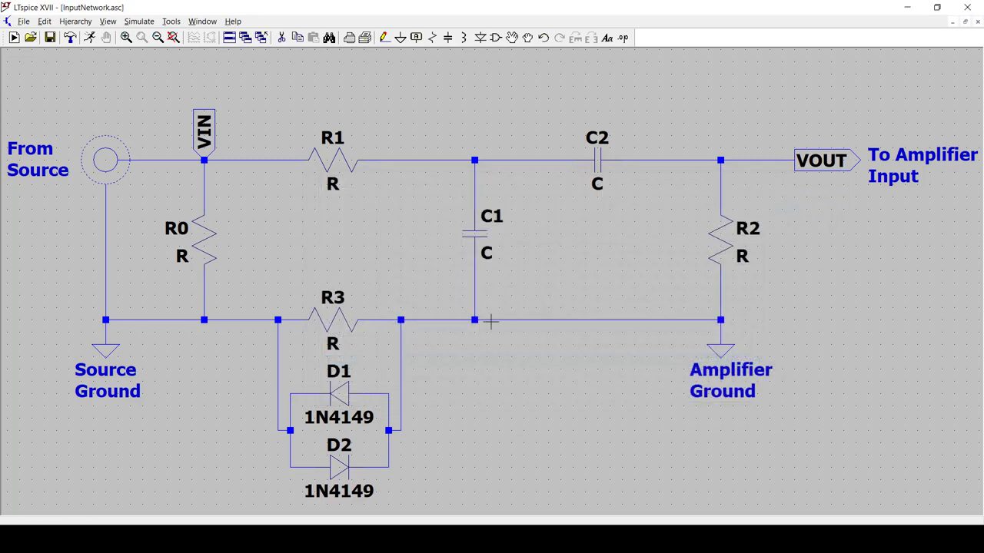
- Add text notes 'F_LP = 1MHz' between R0 and C1 and 'F_HP = 1.6Hz' to the right
scroll(477, 425, down, 1)
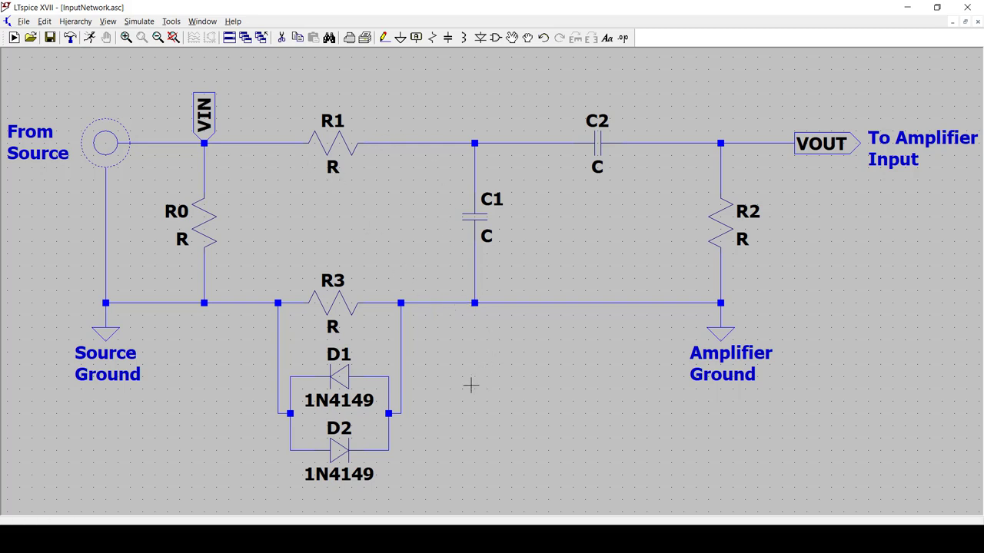
text(t)
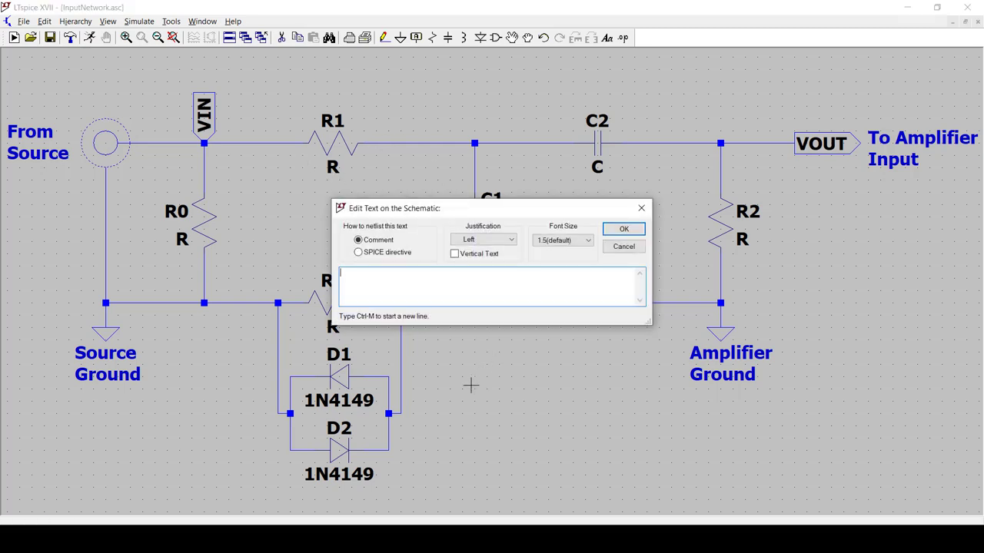
text(F_LP = 1MHz)
click(624, 230)
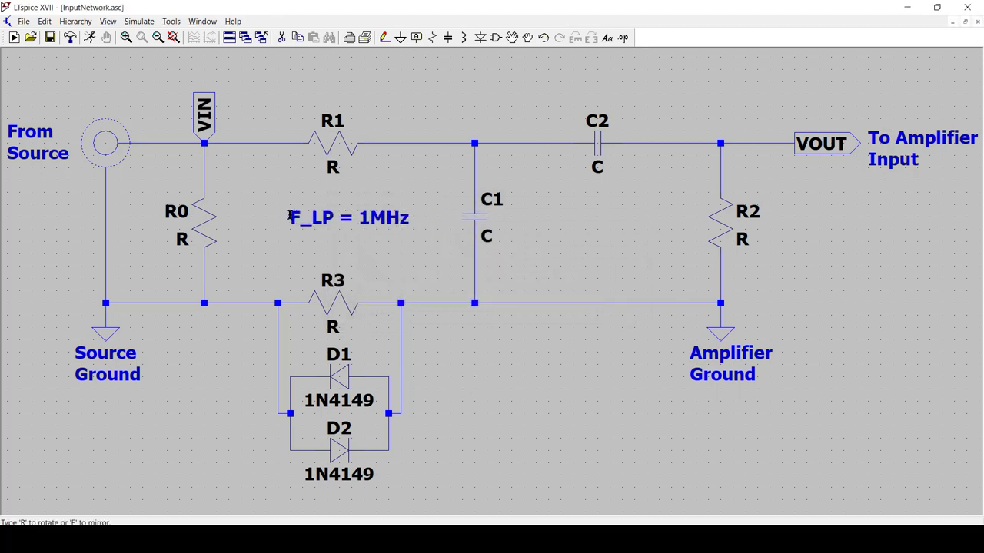
click(290, 212)
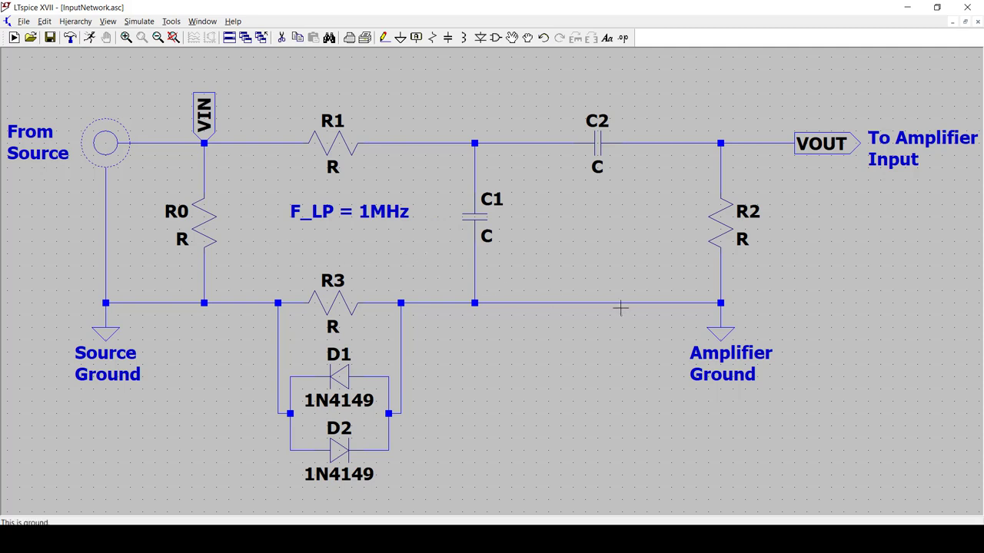
text(t)
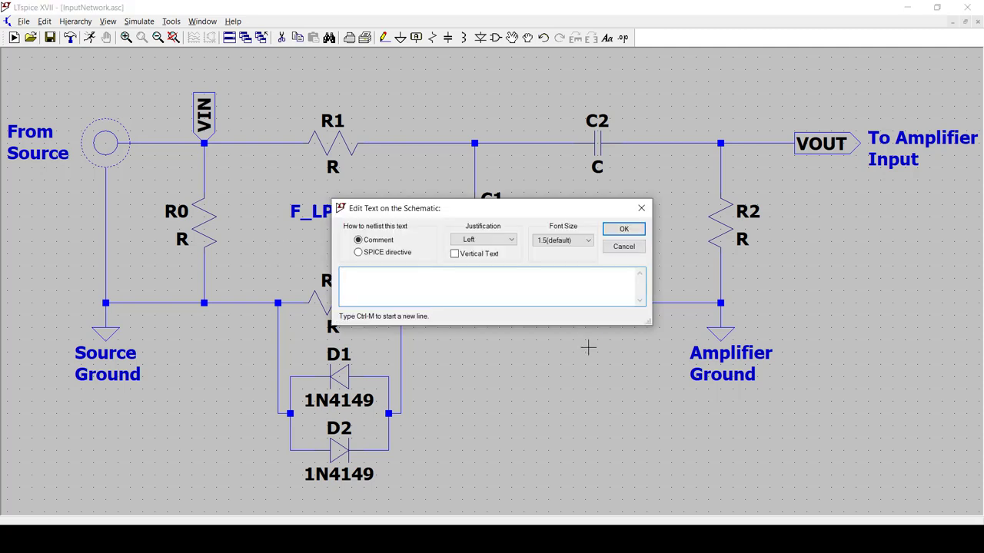
text(F_HP = 1.6Hz)
key(Return)
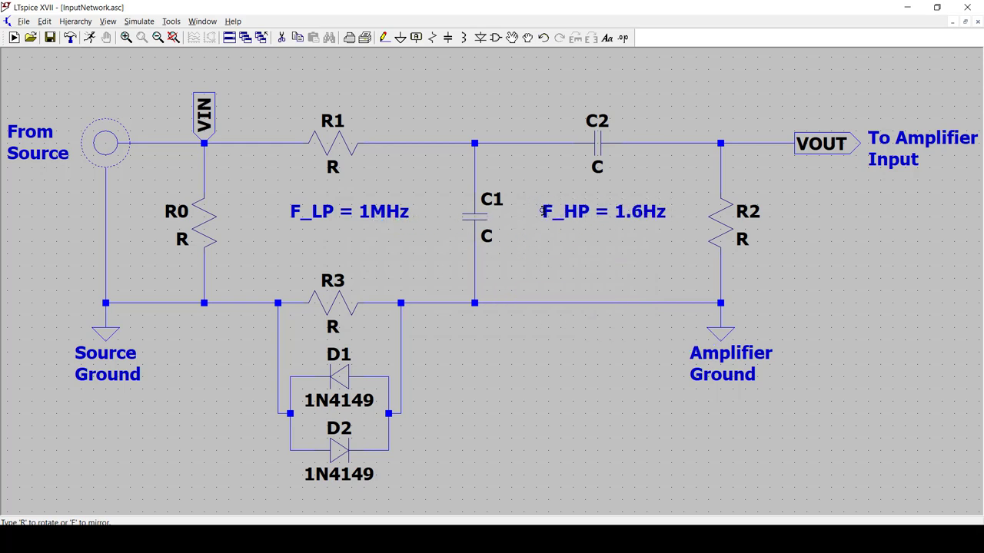
click(548, 211)
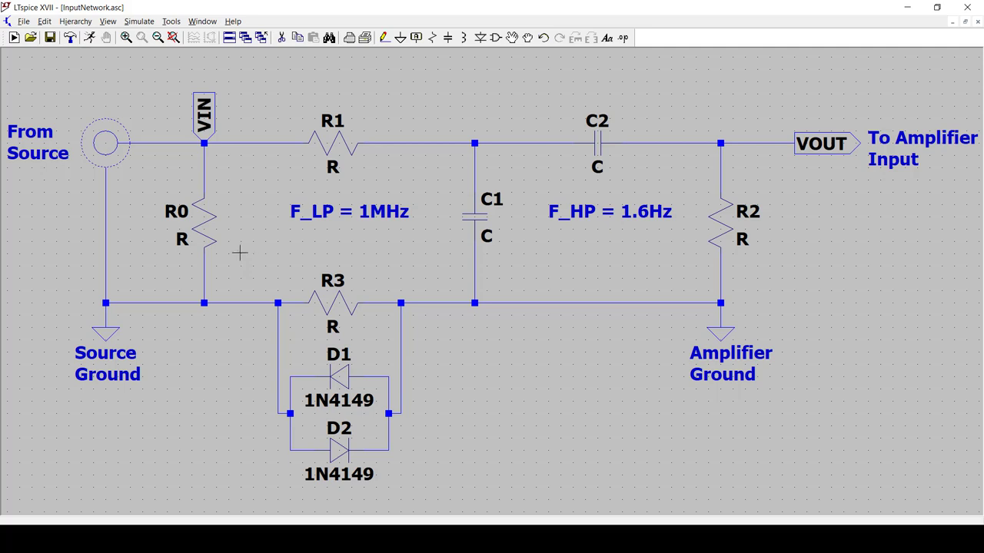
- Set R0's resistance to 100k
right_click(204, 224)
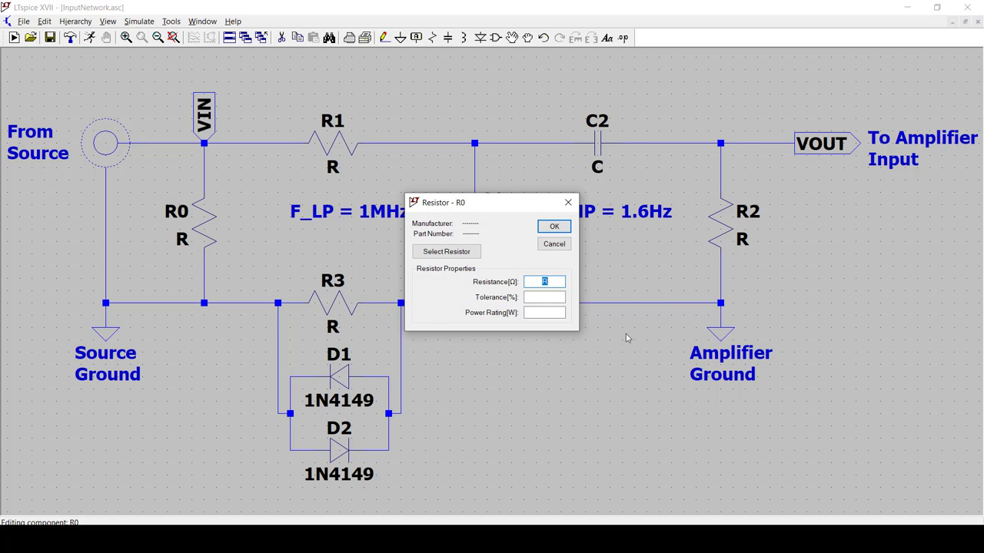
text(100k)
key(Return)
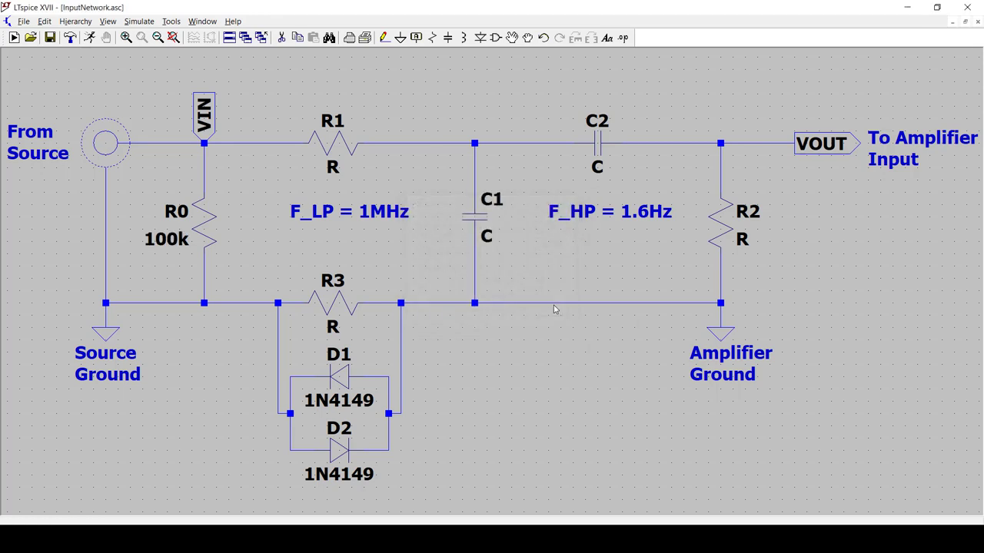
- Give R0 a 5% tolerance and a 0.25 W power rating
right_click(219, 231)
click(551, 296)
text(5%)
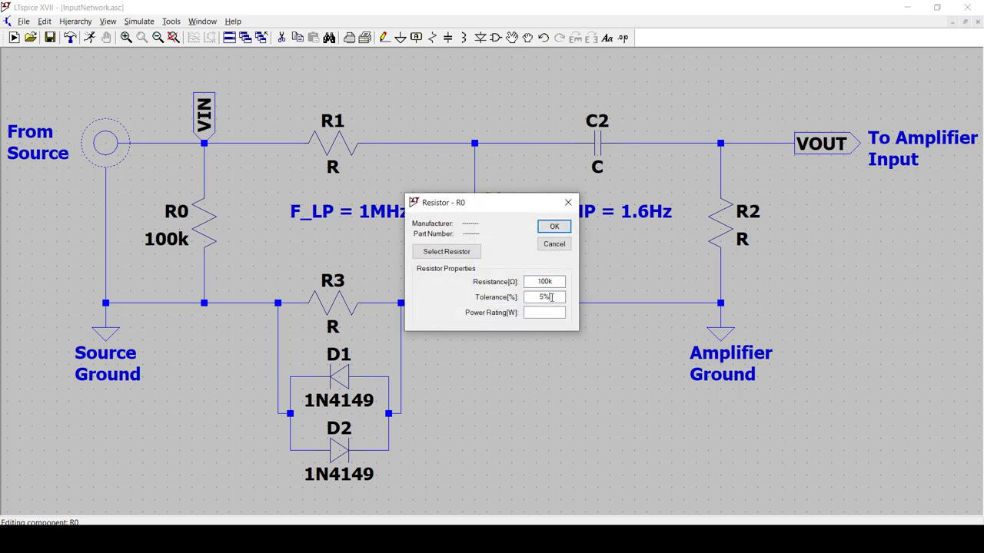
click(555, 309)
text(0.25)
key(Return)
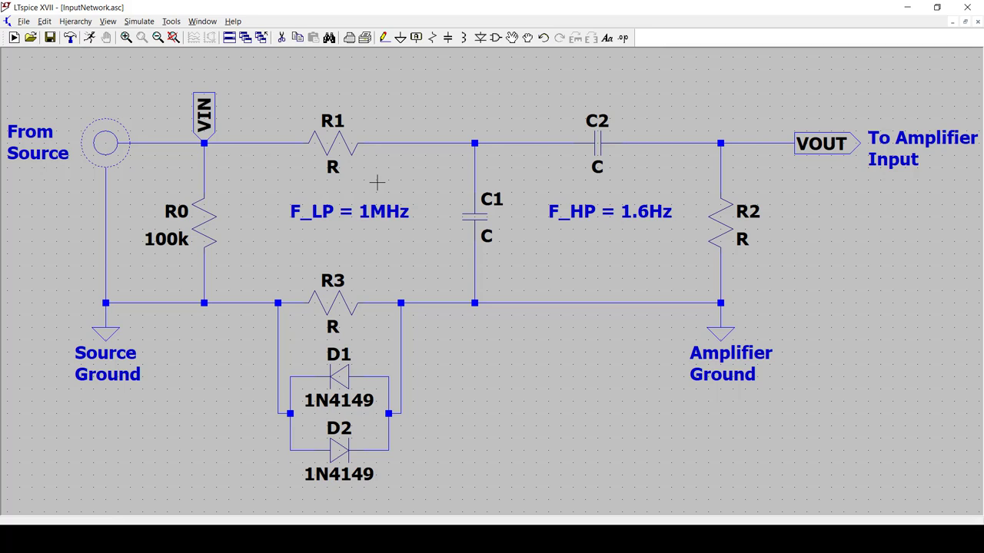
- Replace R1's placeholder resistance R with 50 ohms
right_click(334, 148)
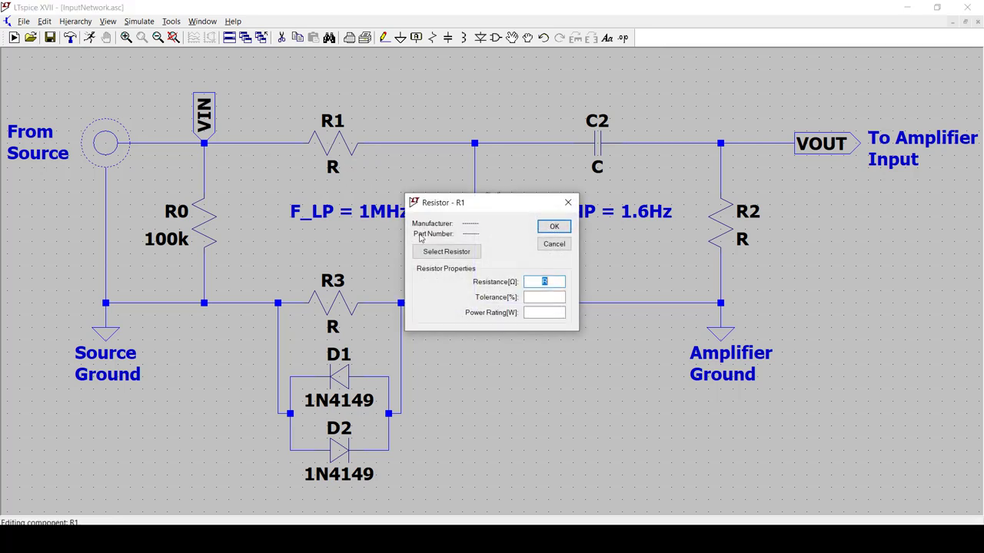
text(50)
key(Return)
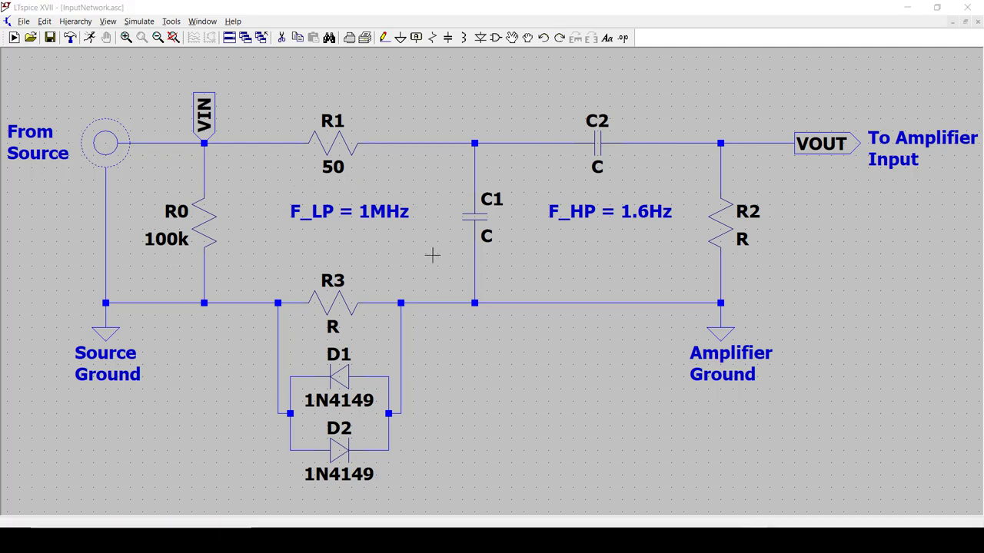
- Enter Tolerance 5% and Power Rating 0.25 in R1's properties and apply them
right_click(353, 151)
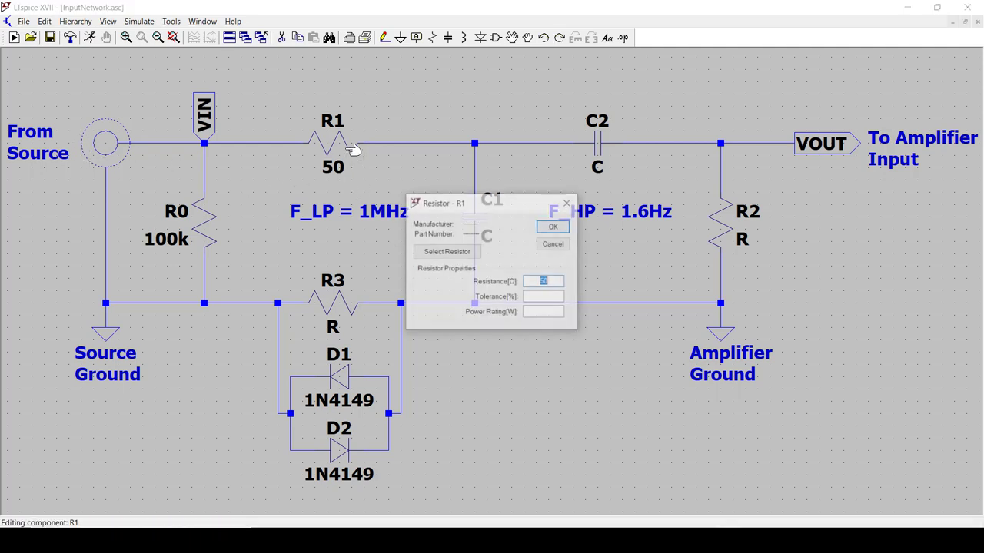
click(546, 297)
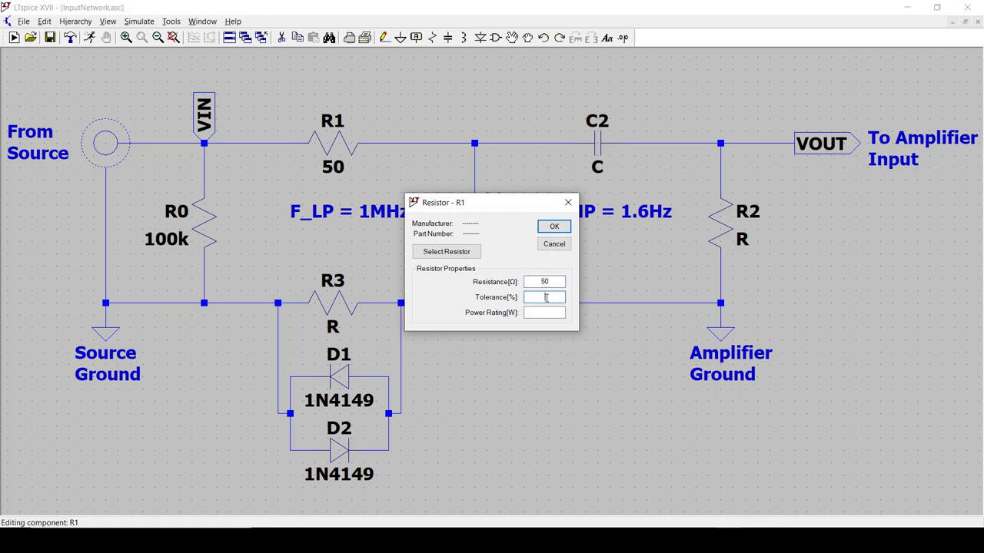
text(5%)
click(551, 313)
text(0.25)
key(Return)
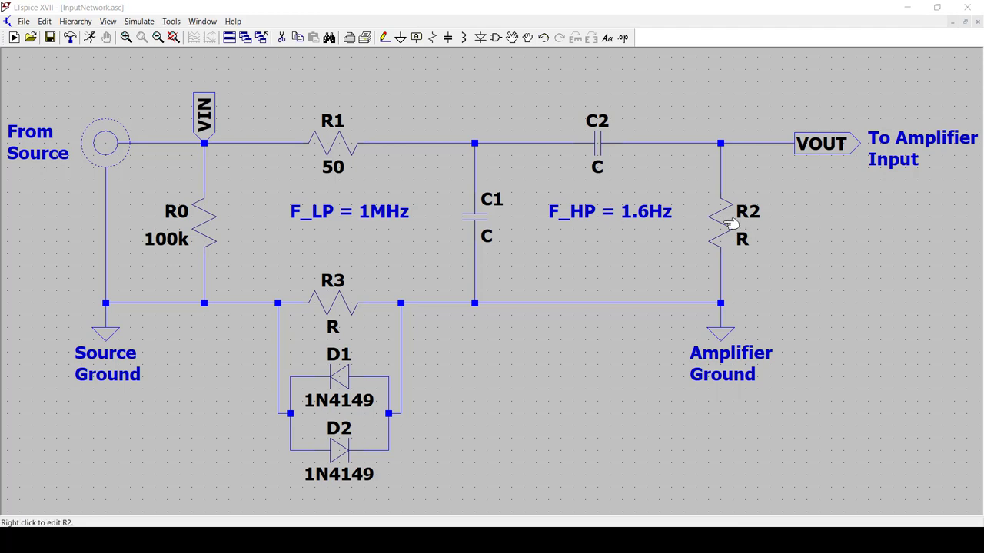
- Replace R2's placeholder with 10k and set its power rating to 0.25 W
right_click(723, 228)
key(BackSpace)
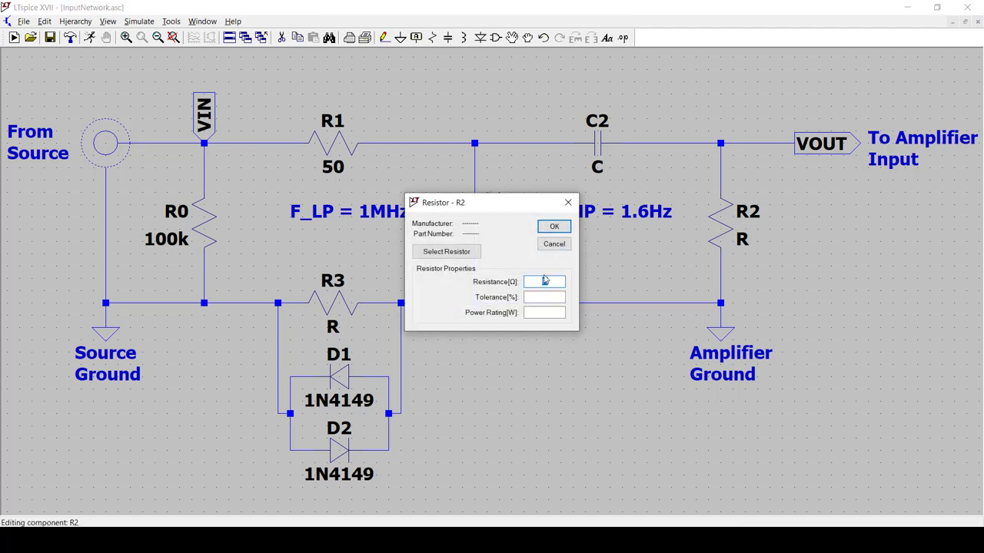
text(1k)
click(546, 312)
text(0.25)
click(544, 298)
click(554, 228)
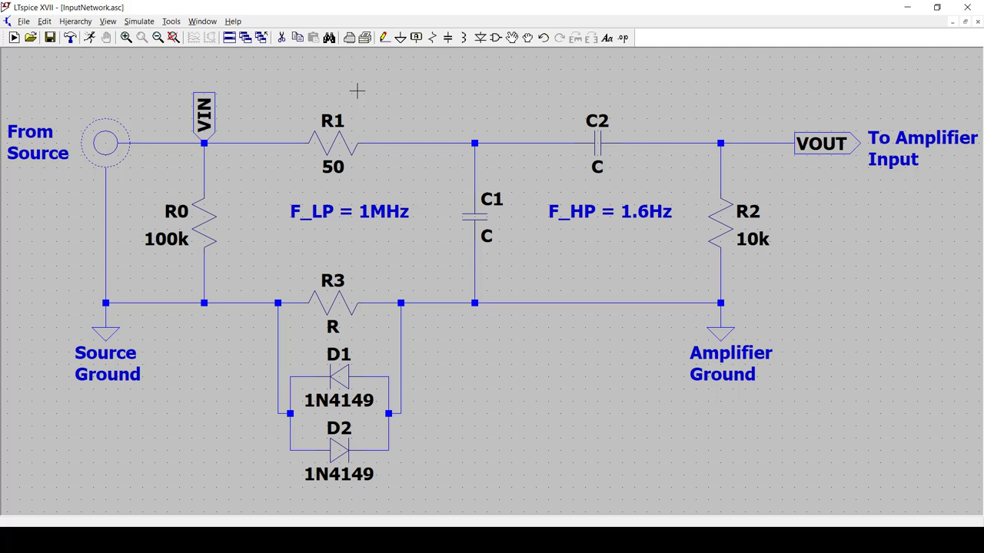
- Change capacitor C1's capacitance to 3.3nF
right_click(490, 223)
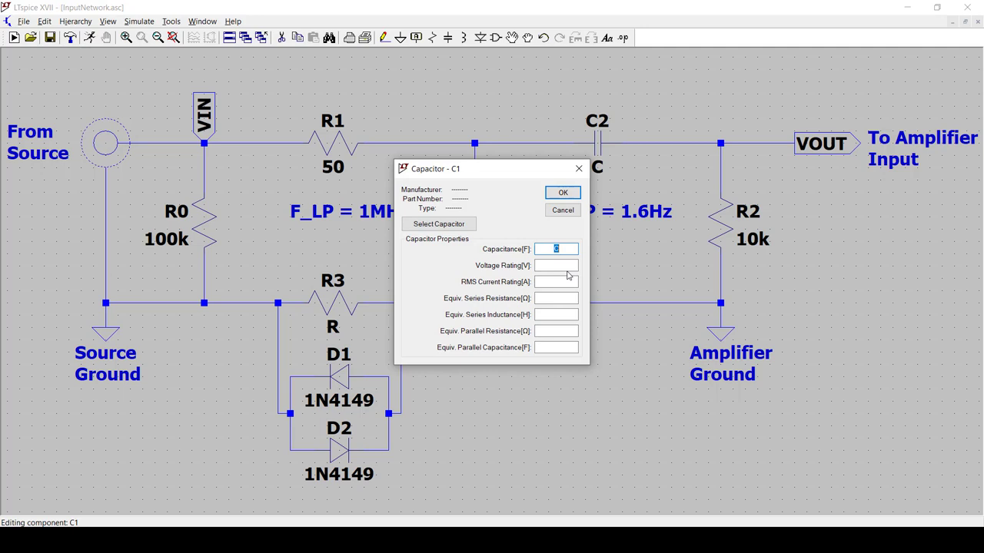
text(3.3nF)
click(563, 193)
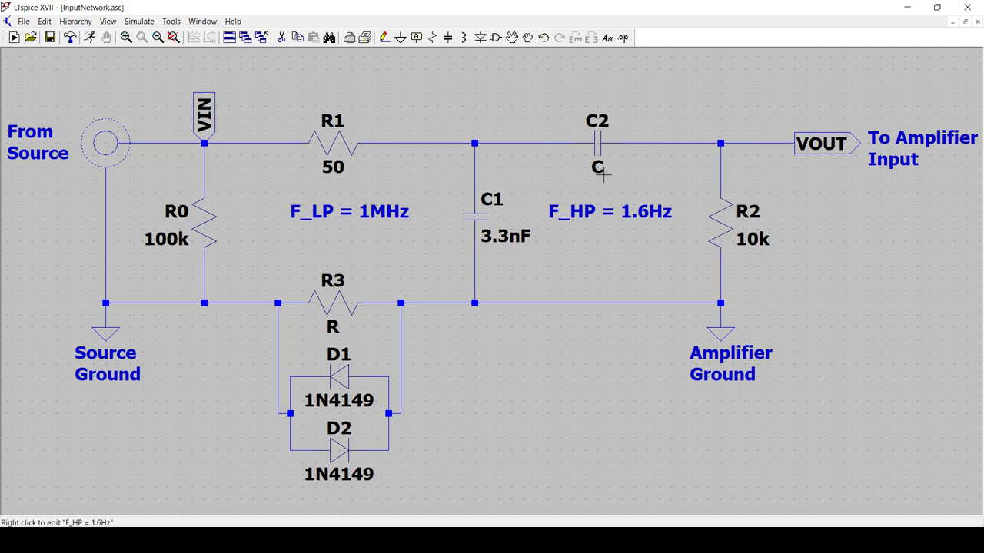
- Give coupling capacitor C2 a capacitance of 10u
right_click(608, 151)
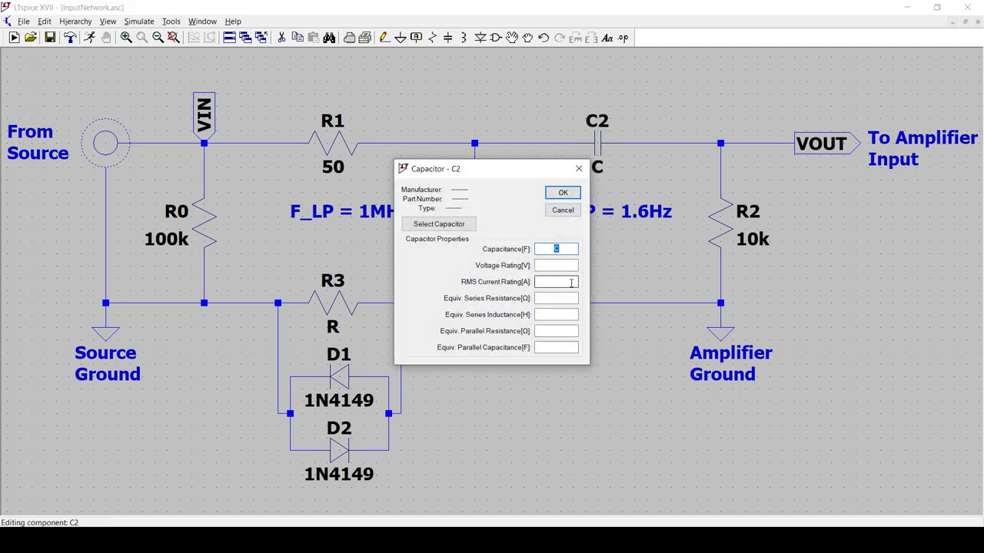
text(10u)
key(Return)
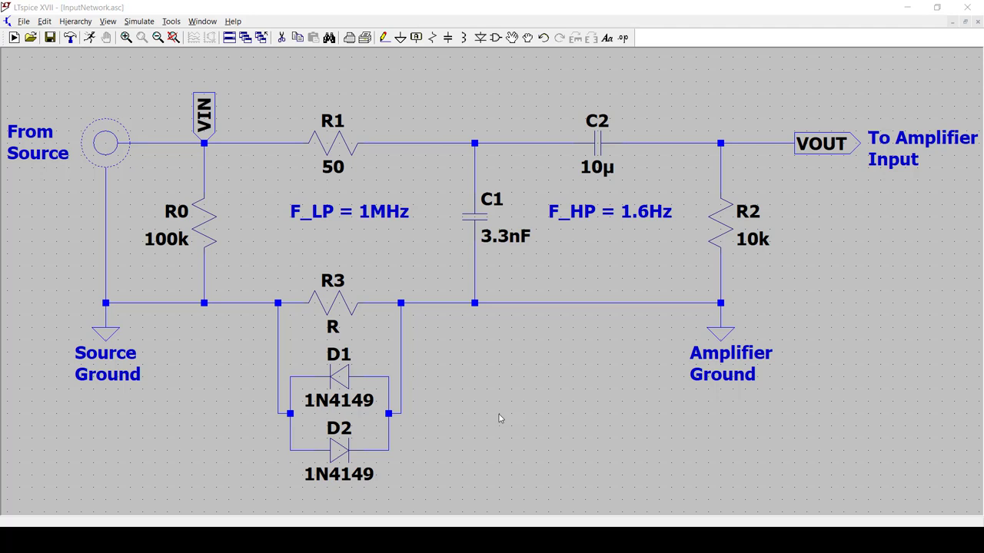
- Set R3 to 4.7 ohms with 5% tolerance and a 0.25 power rating
right_click(349, 308)
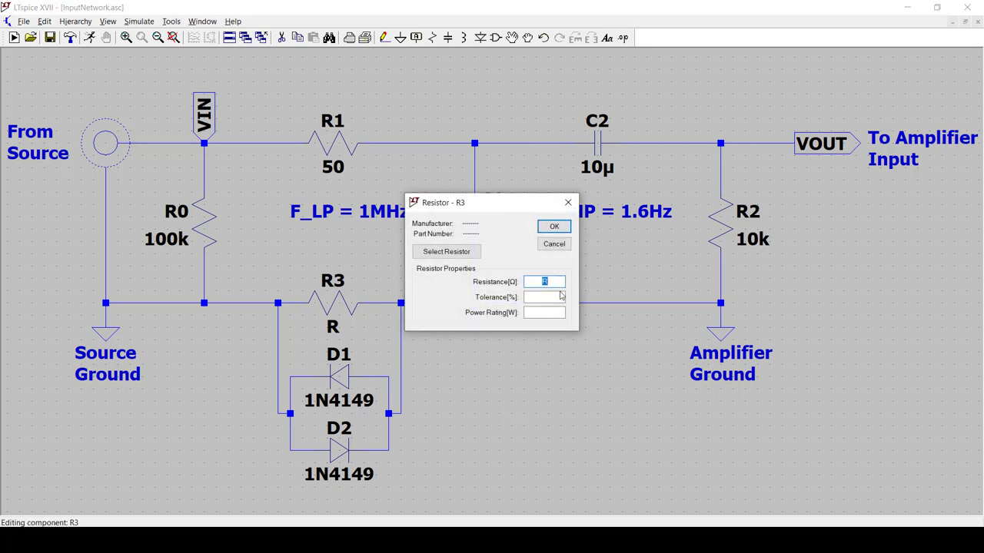
text(4.7)
click(538, 296)
text(5%)
click(553, 313)
text(0.25)
key(Return)
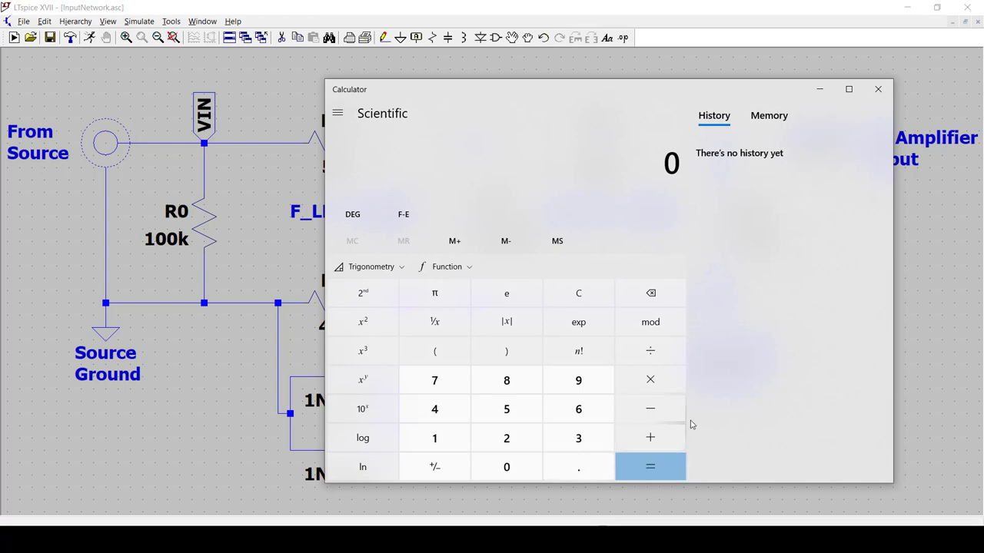
- Calculate 0.7² / 4.7 (about 0.104) in Calculator, then close it
text(.7)
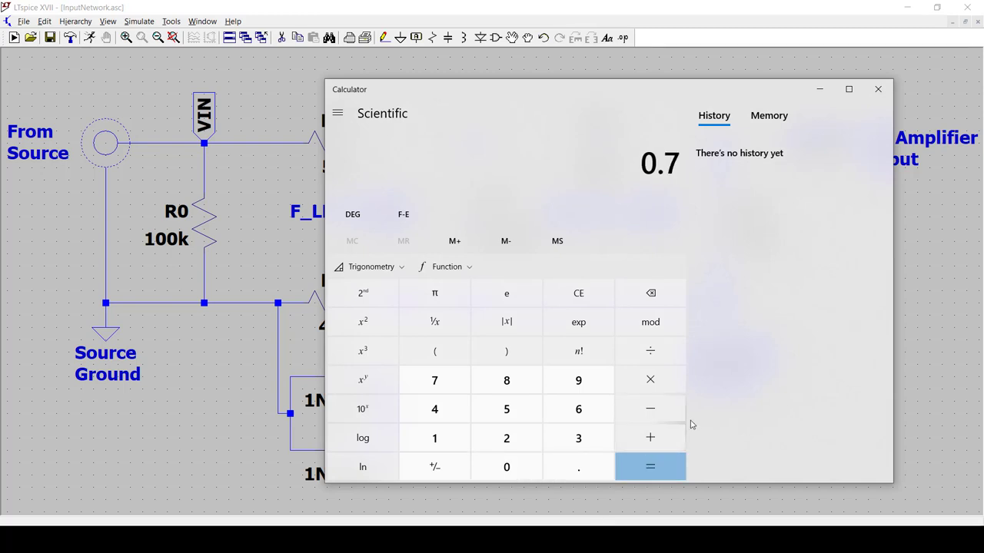
click(367, 320)
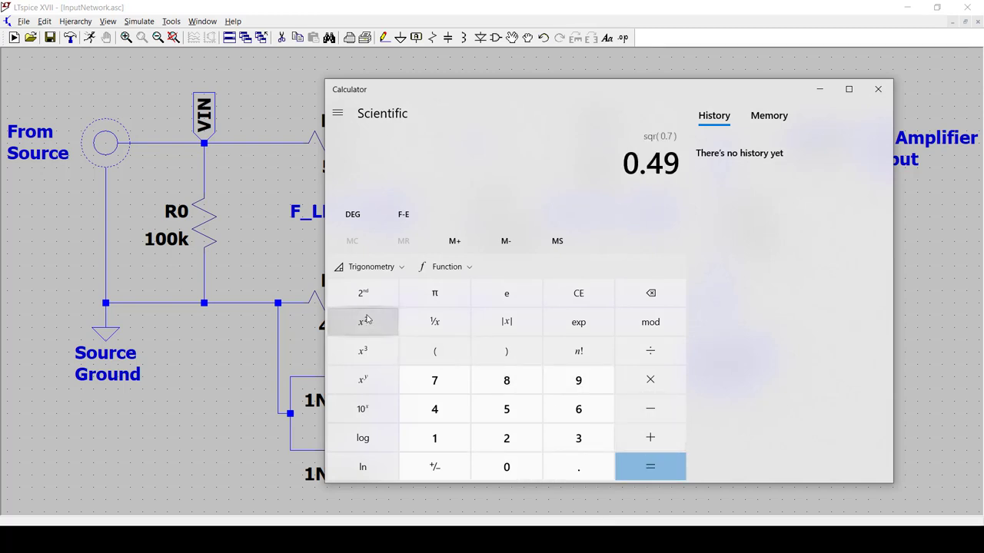
text(/4.7)
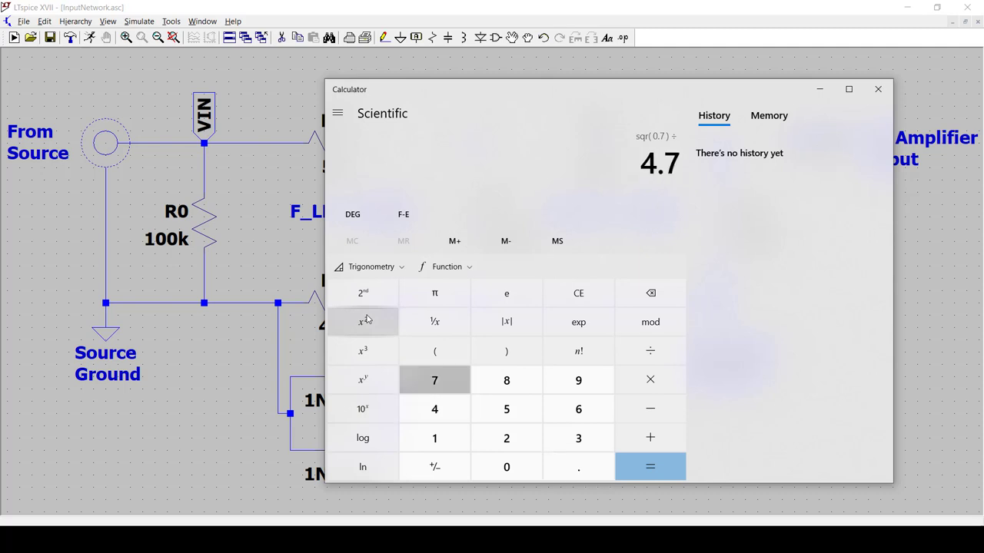
key(Return)
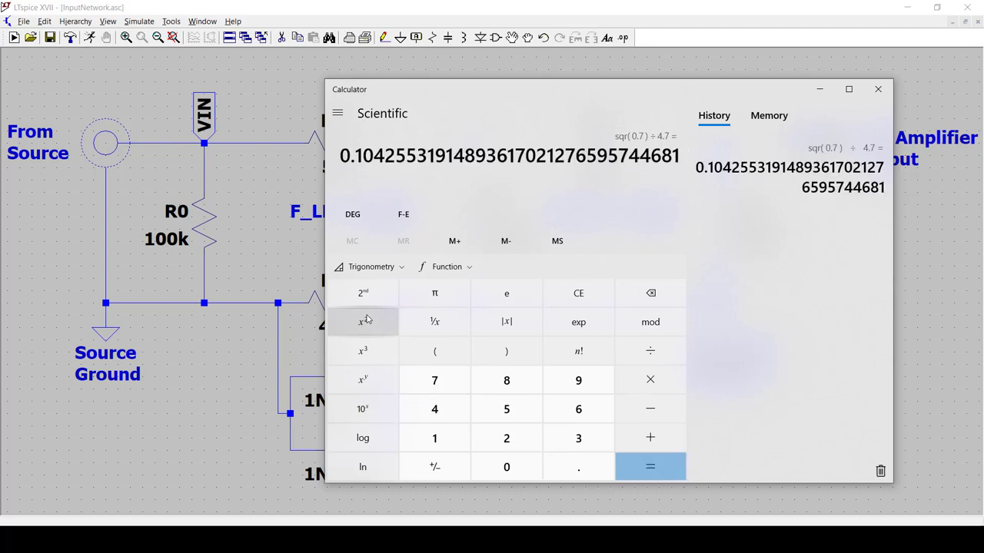
click(878, 90)
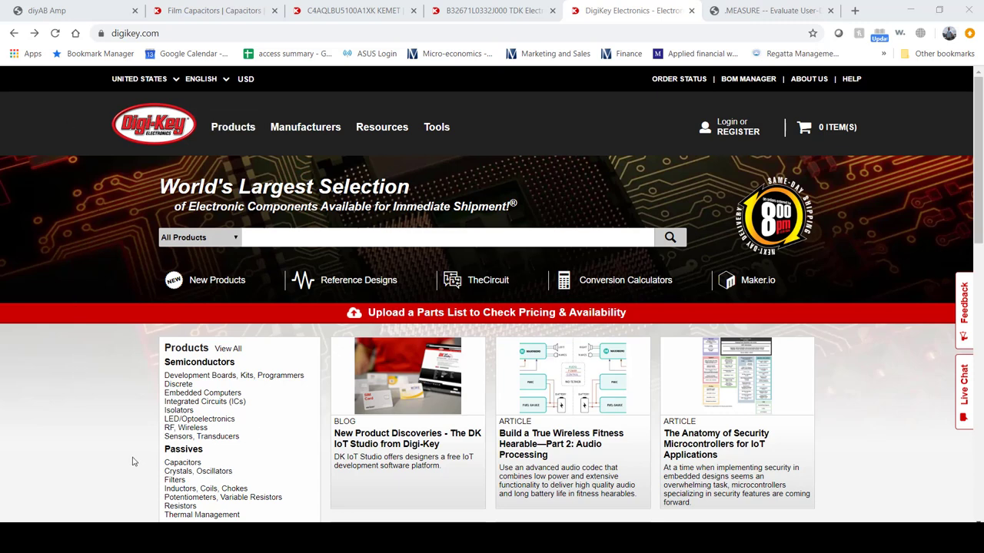
- Go to Digi-Key's Capacitors category and open the Film Capacitors listing
click(174, 463)
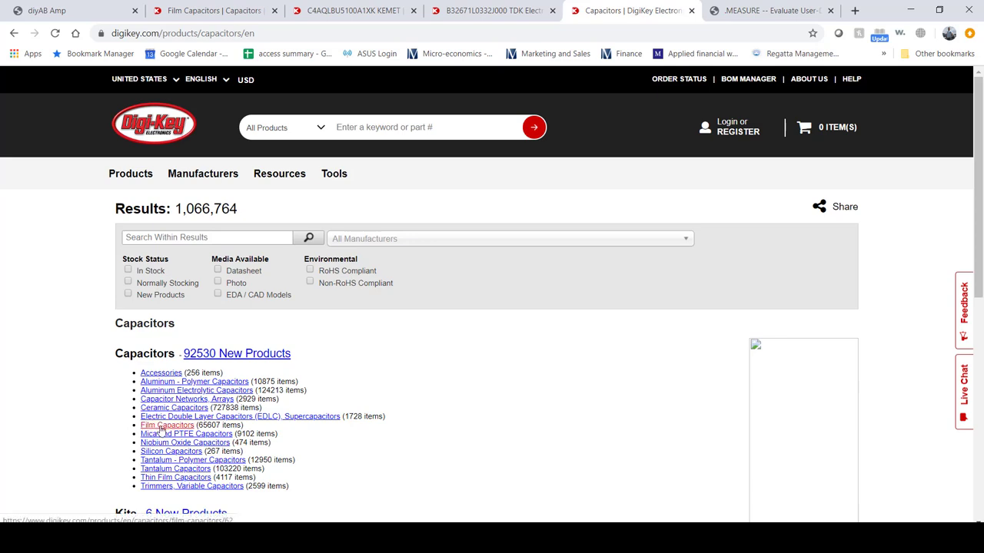
click(162, 427)
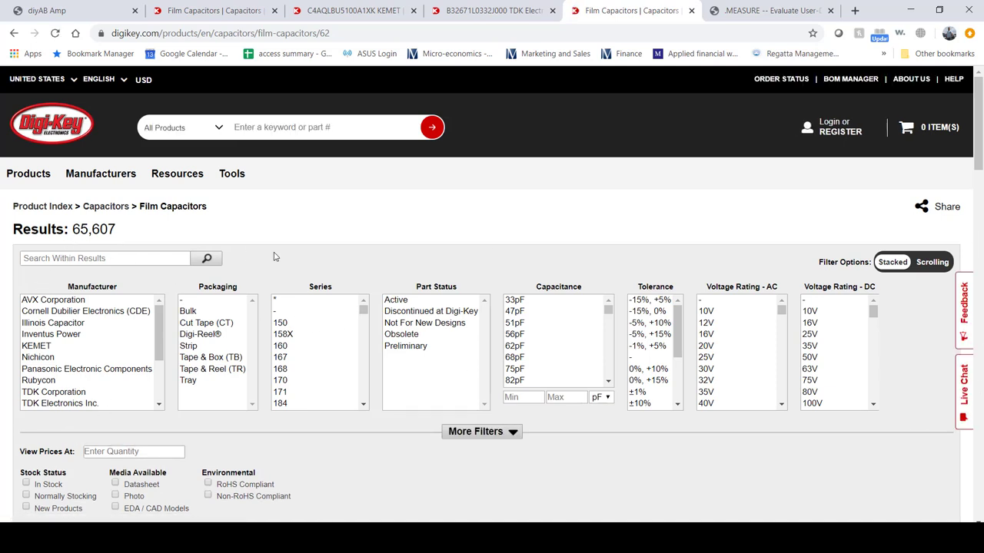
- Reveal the extra filters and select Active part status and 10µF capacitance
click(501, 435)
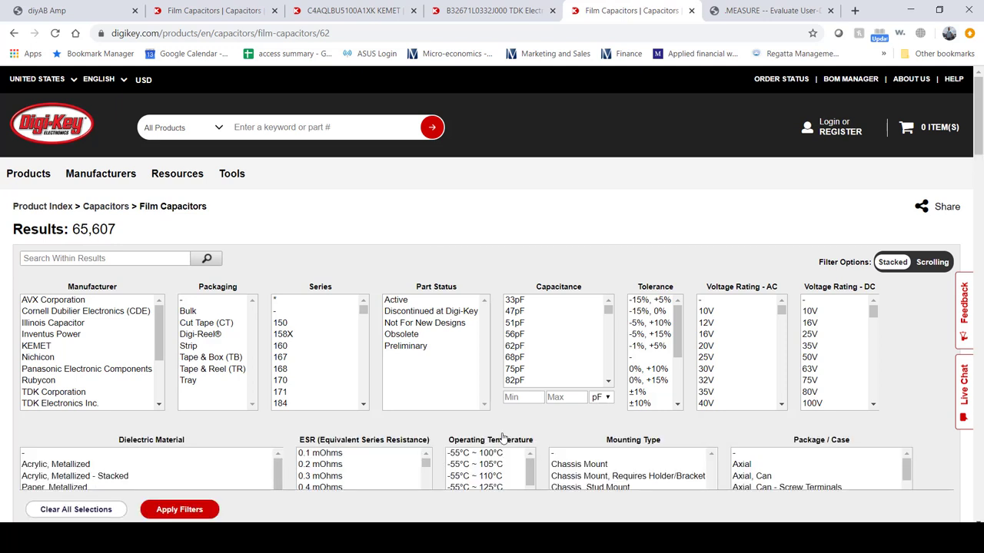
click(401, 300)
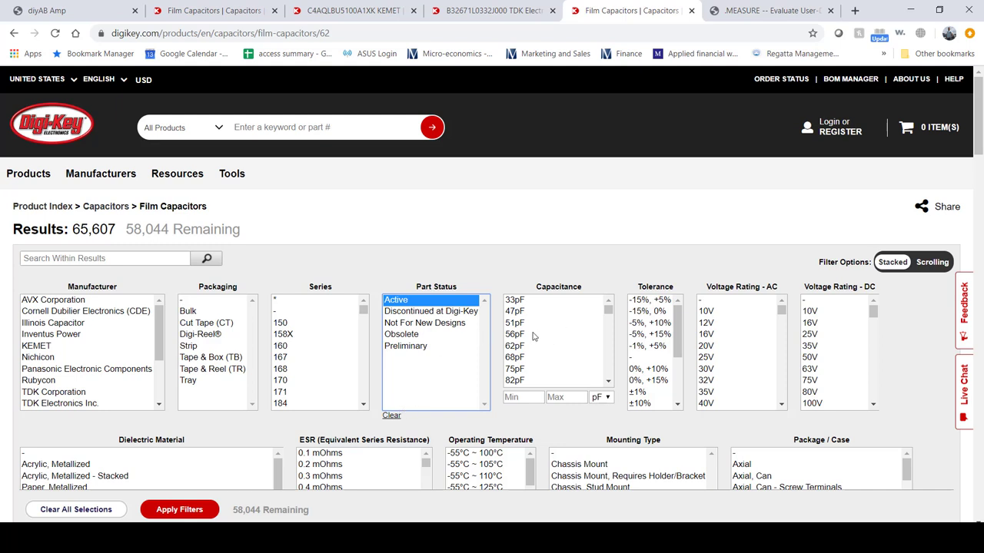
scroll(532, 338, down, 10)
scroll(532, 338, down, 10)
scroll(541, 339, down, 10)
scroll(528, 361, up, 5)
scroll(528, 361, up, 1)
click(522, 355)
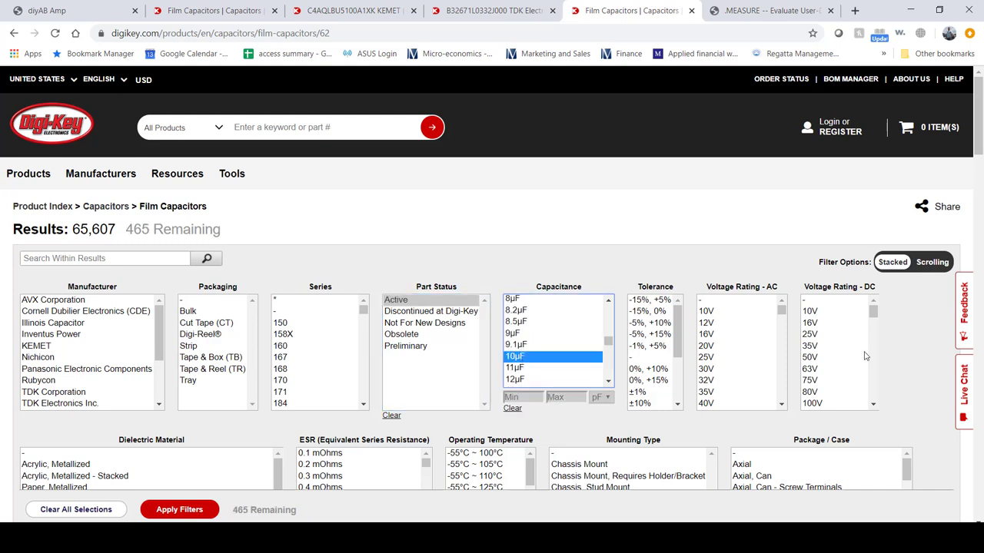
- Select the three polypropylene dielectrics, Polypropylene (PP) through Polypropylene (PP), Metallized - Stacked
scroll(913, 330, down, 2)
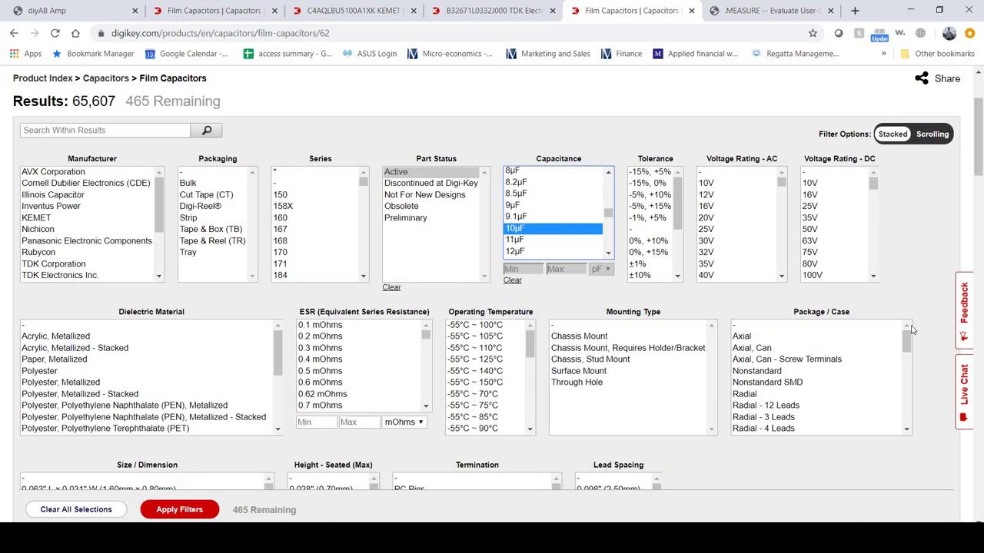
scroll(854, 362, down, 2)
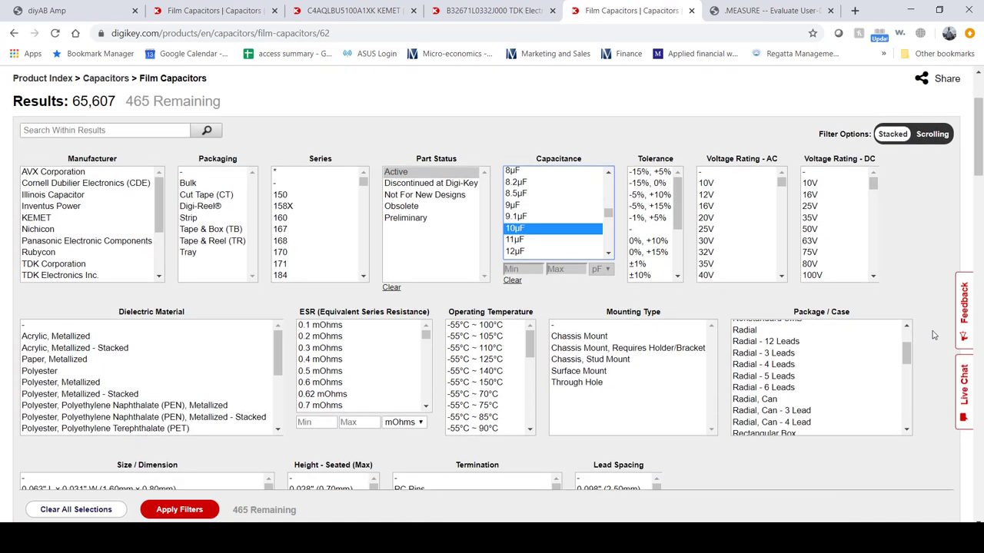
scroll(935, 336, up, 2)
scroll(14, 396, down, 2)
scroll(107, 386, down, 2)
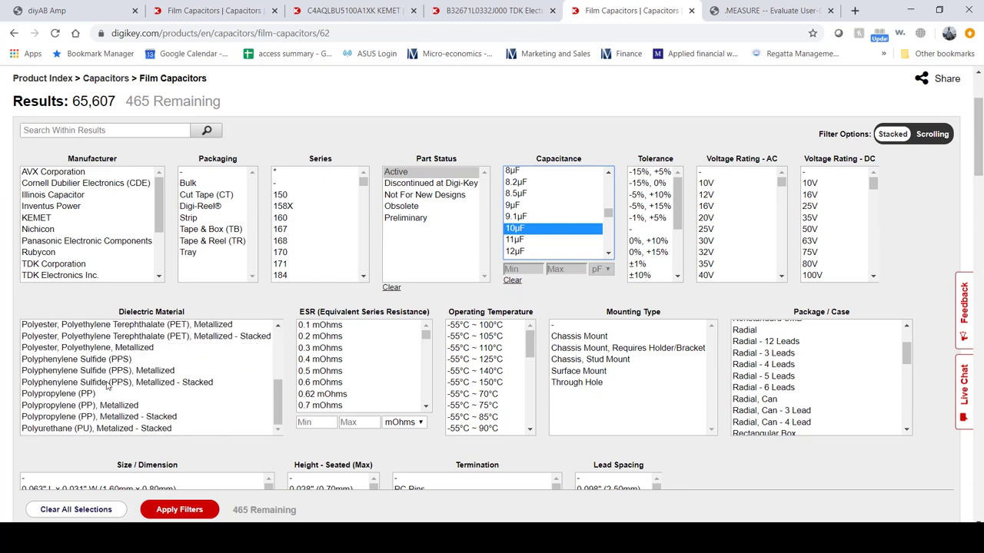
click(80, 397)
scroll(161, 376, down, 1)
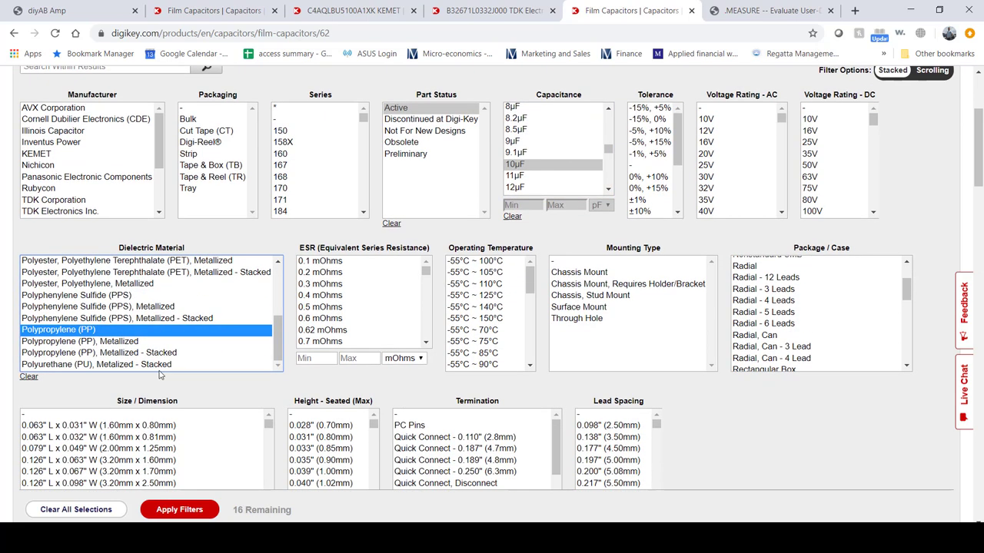
shift+click(46, 352)
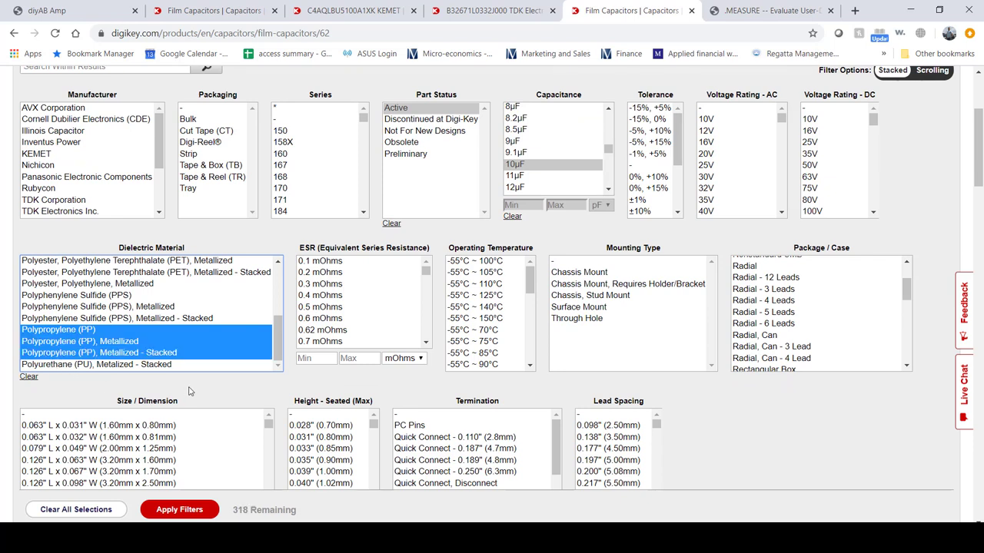
- Apply the 10µF polypropylene filters to get the 318 matching film capacitors
click(179, 509)
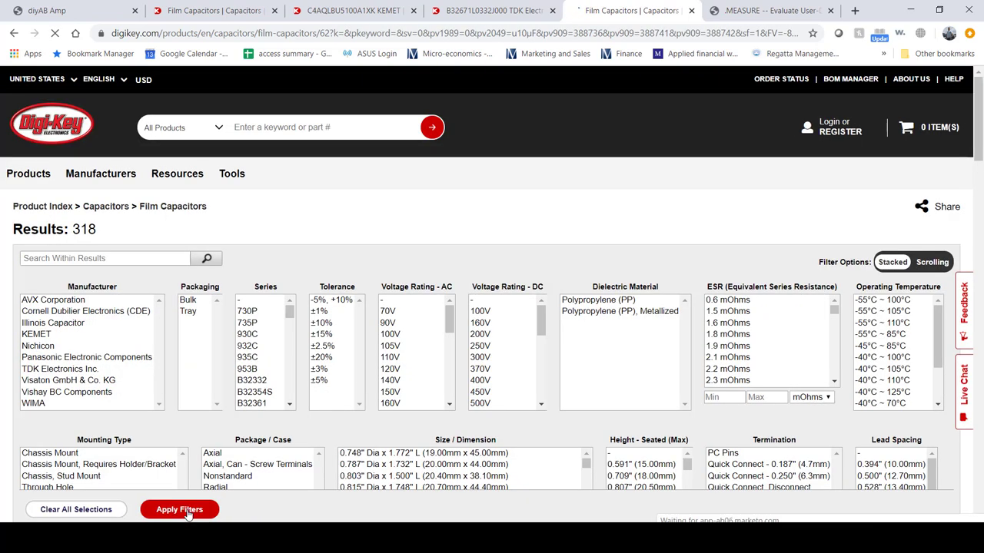
scroll(2, 332, down, 6)
scroll(2, 332, down, 2)
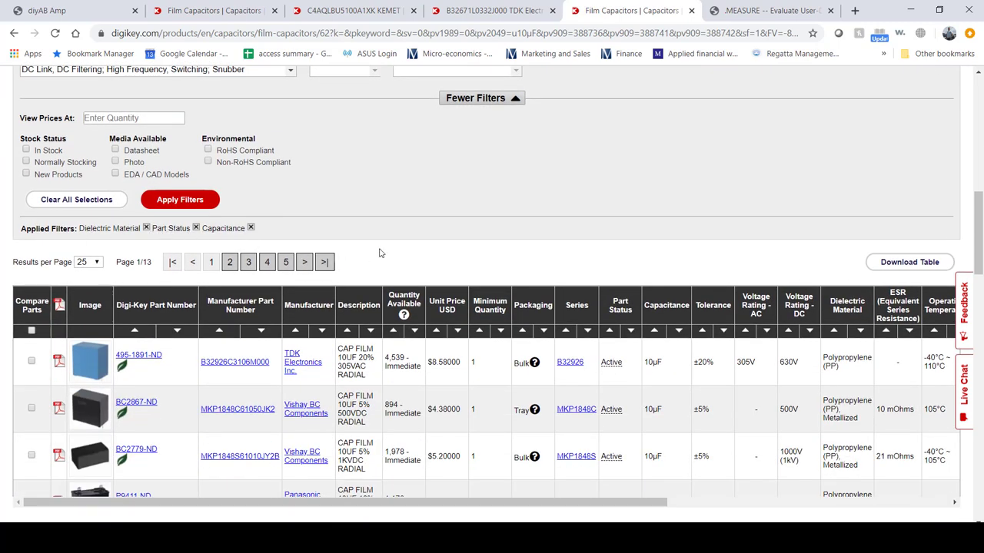
scroll(436, 248, down, 2)
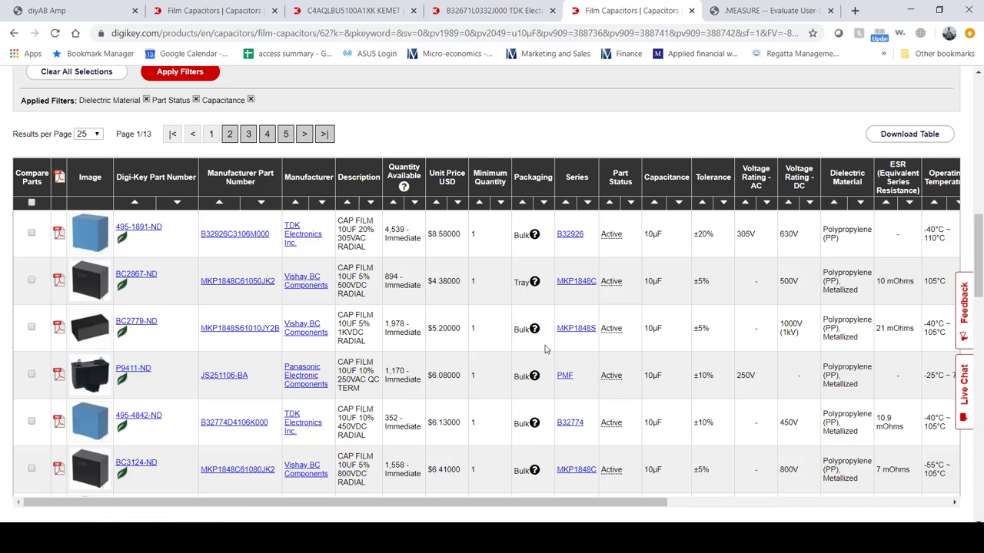
scroll(454, 292, down, 1)
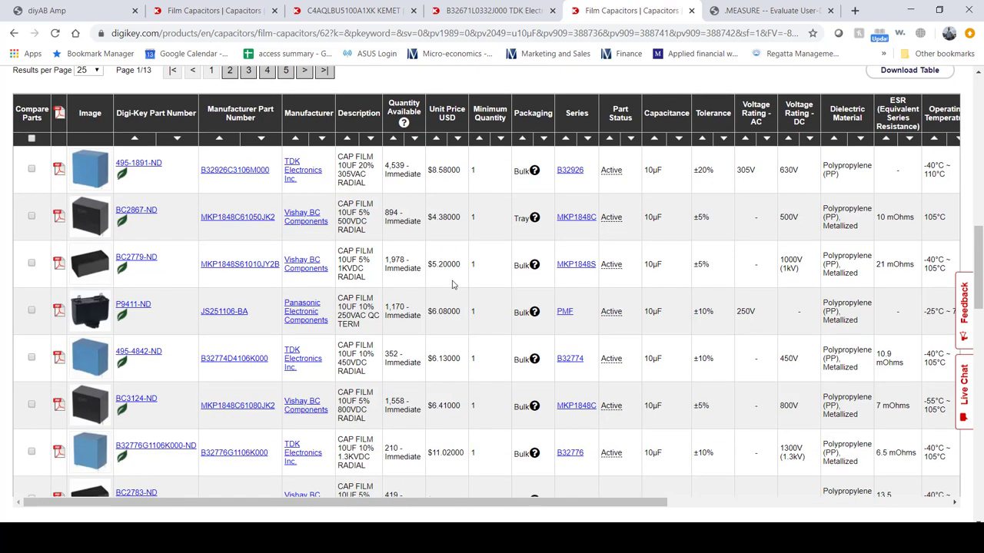
- Sort the results by unit price ascending and browse the cheapest, e.g. KEMET C4AQLBU5100A1XK at $3.01
click(436, 140)
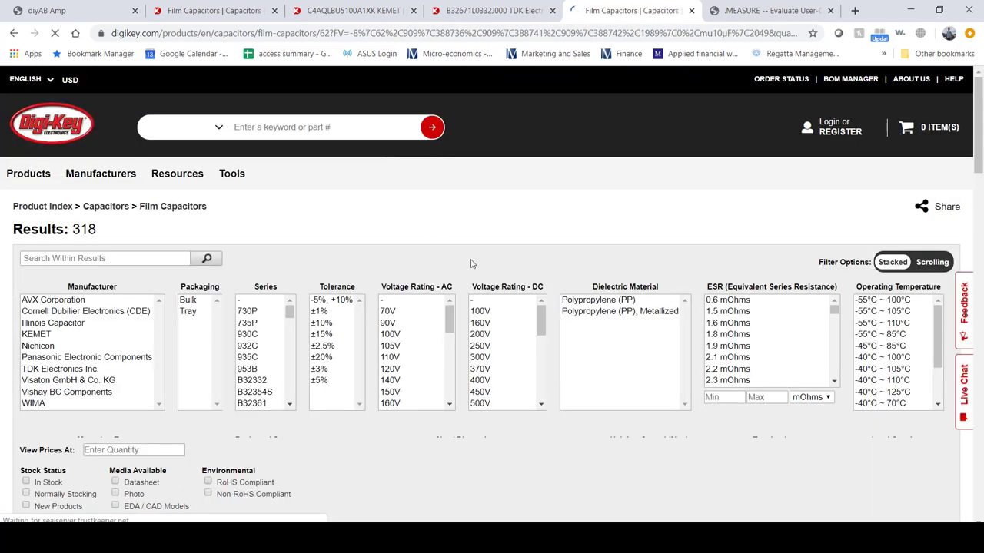
scroll(473, 233, down, 4)
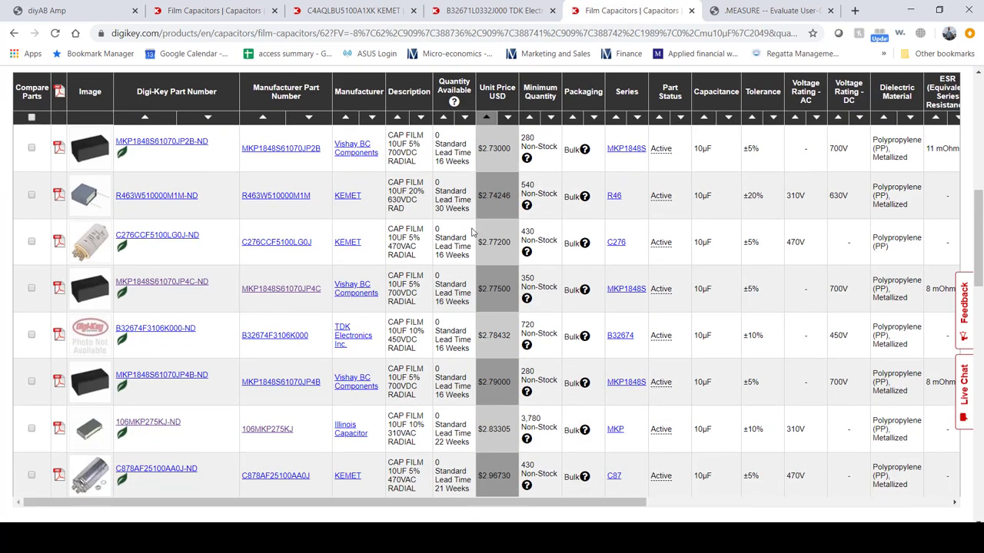
scroll(230, 261, up, 2)
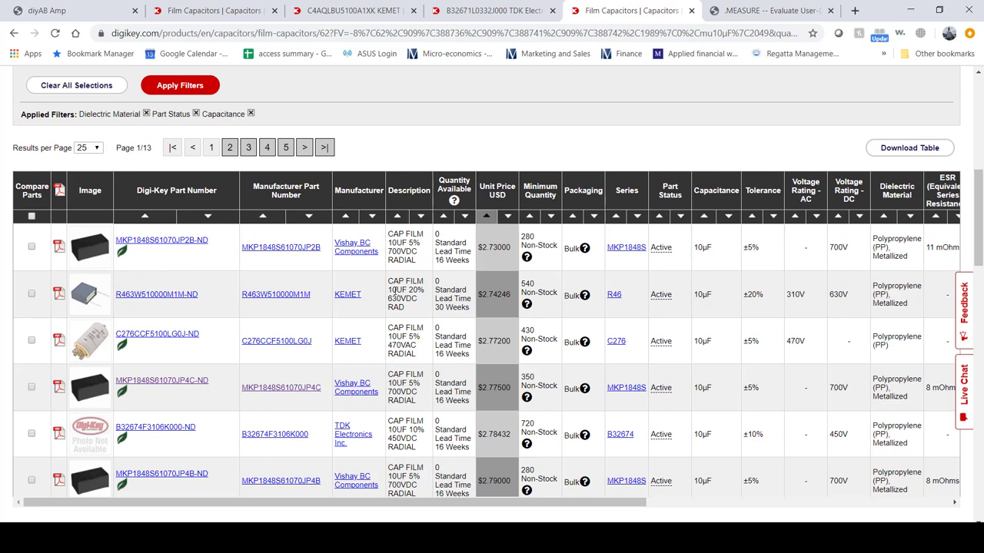
scroll(407, 301, down, 1)
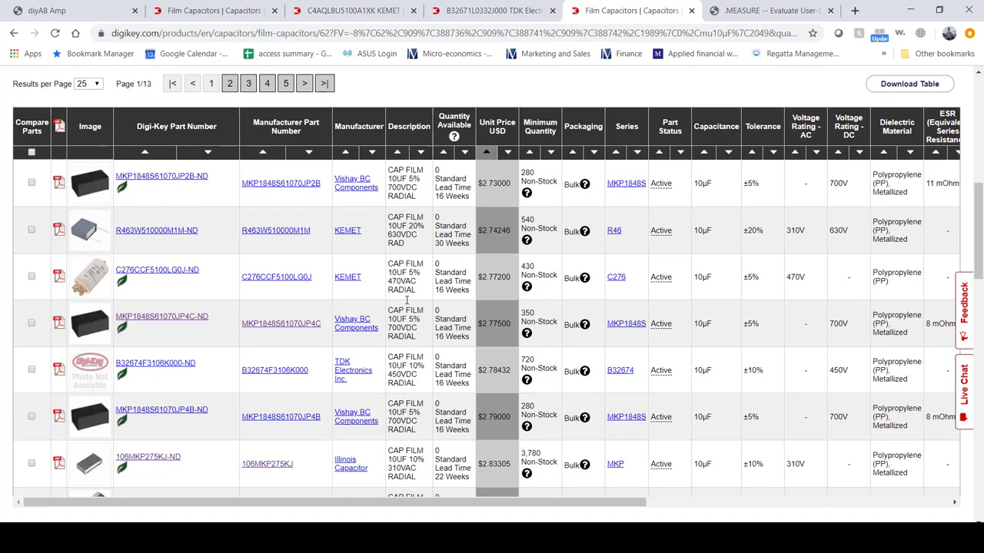
scroll(390, 285, down, 1)
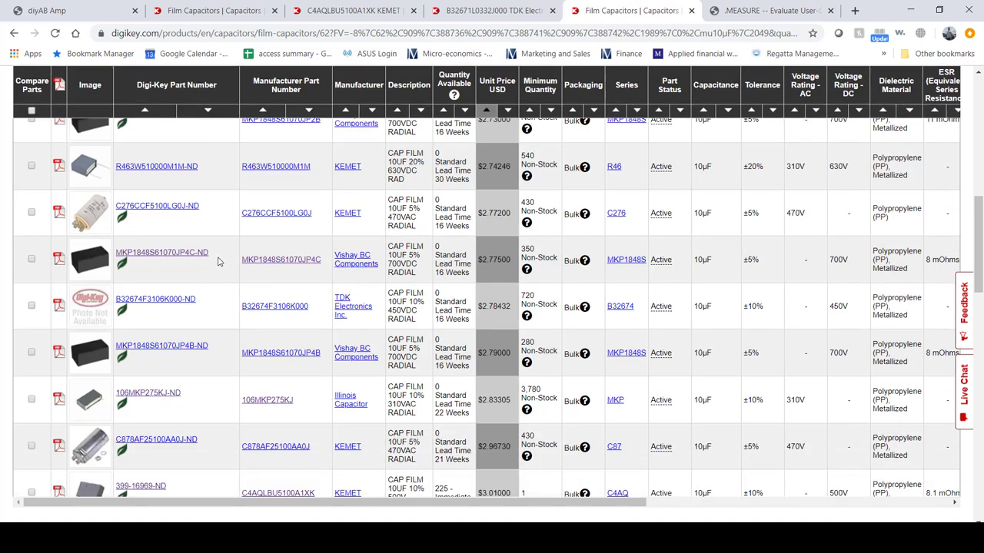
scroll(408, 384, down, 2)
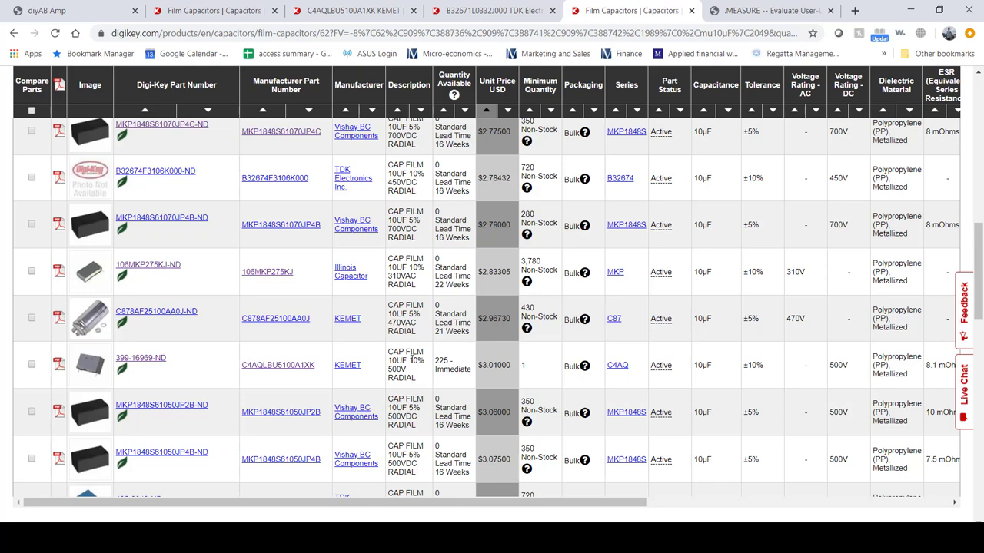
scroll(400, 367, down, 1)
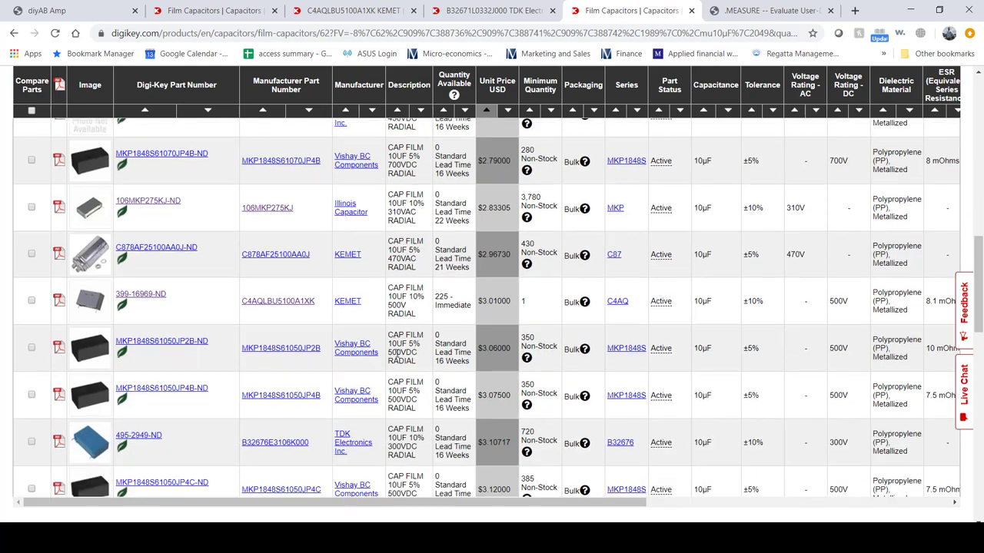
click(280, 301)
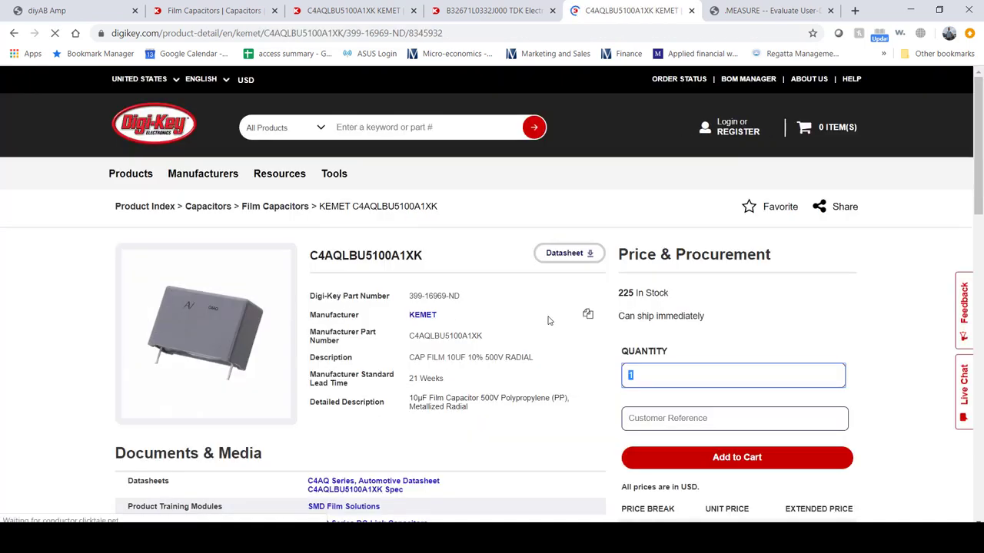
scroll(573, 319, down, 3)
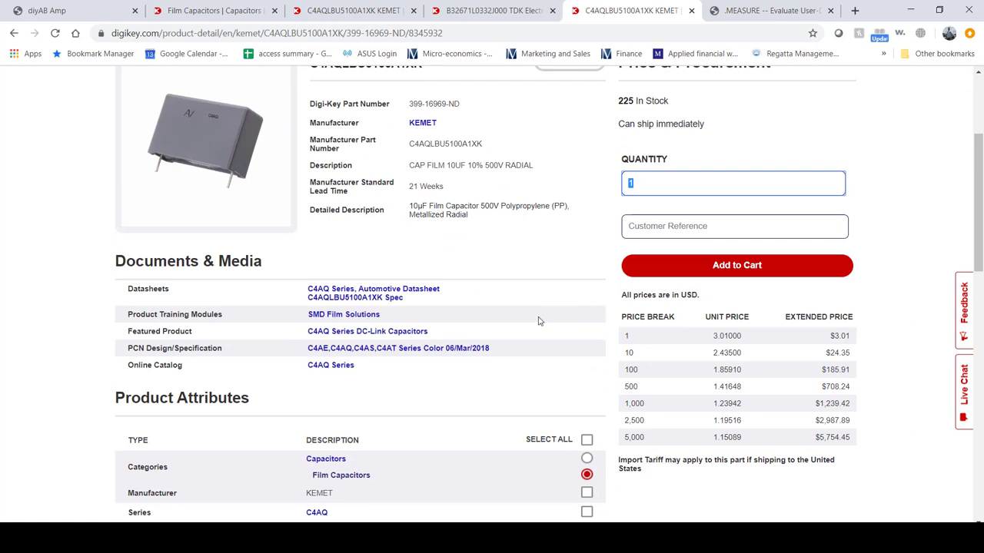
scroll(539, 322, up, 2)
scroll(539, 322, down, 1)
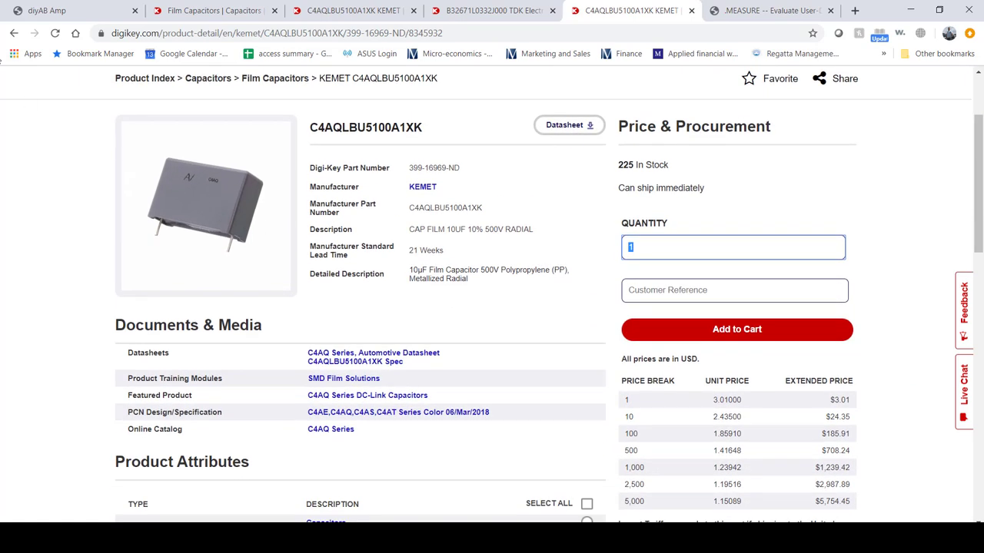
click(13, 33)
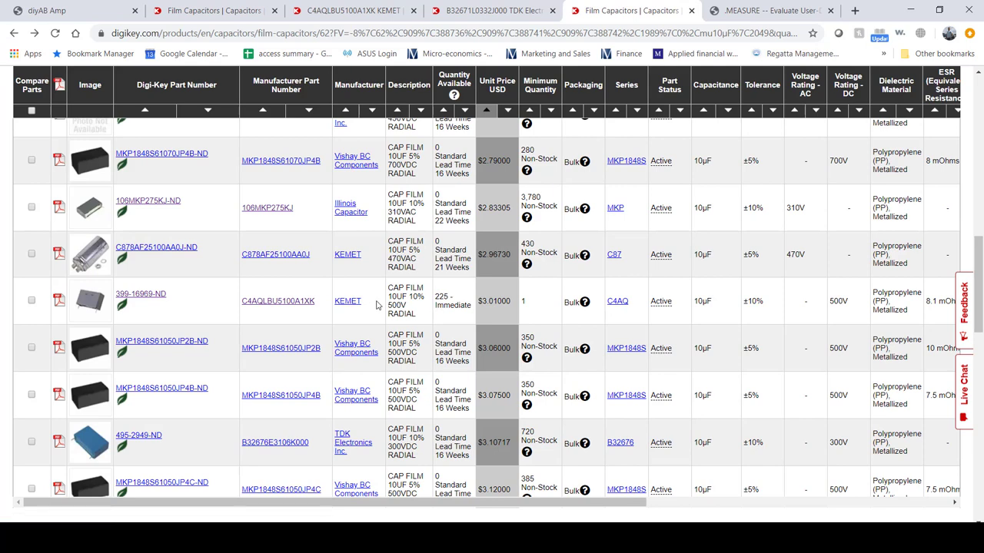
- Open the KEMET C4AQCBU5100A11J (399-16970-ND) product page in a new tab and view it
scroll(373, 307, down, 3)
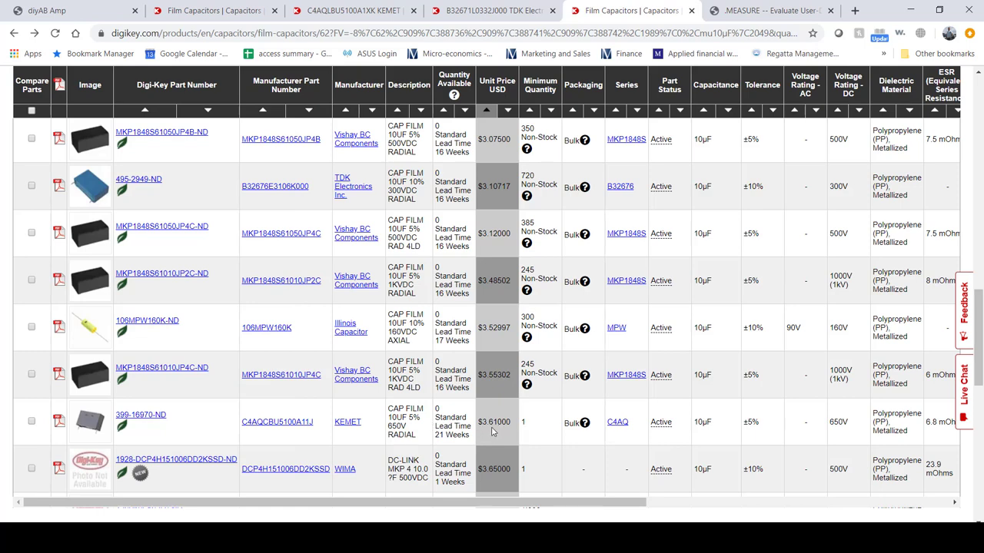
scroll(312, 253, up, 3)
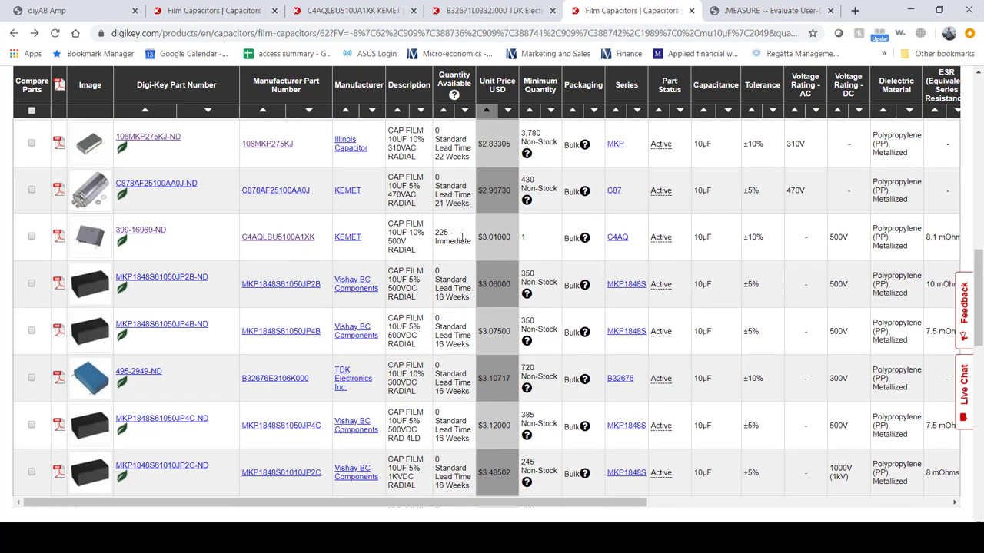
scroll(461, 308, down, 2)
scroll(471, 347, down, 1)
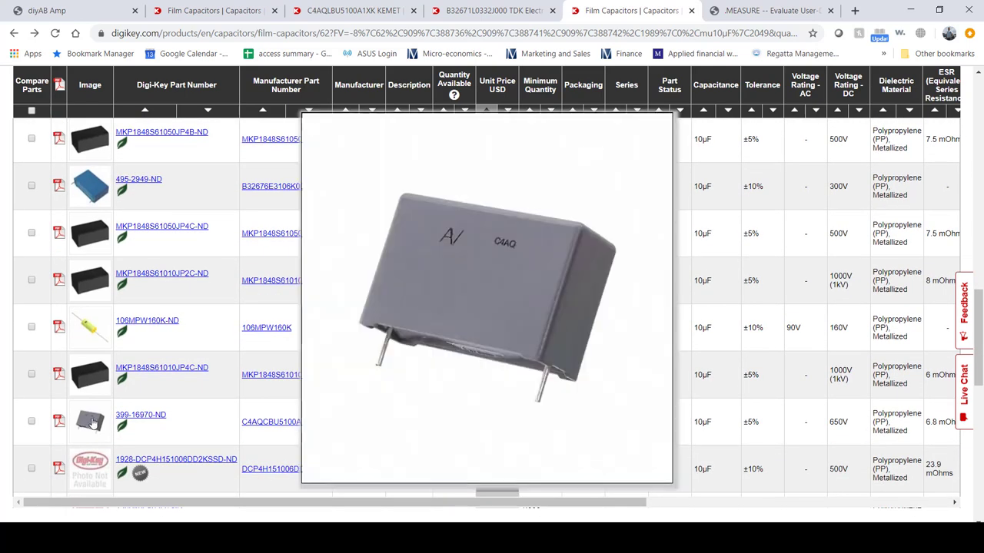
right_click(149, 419)
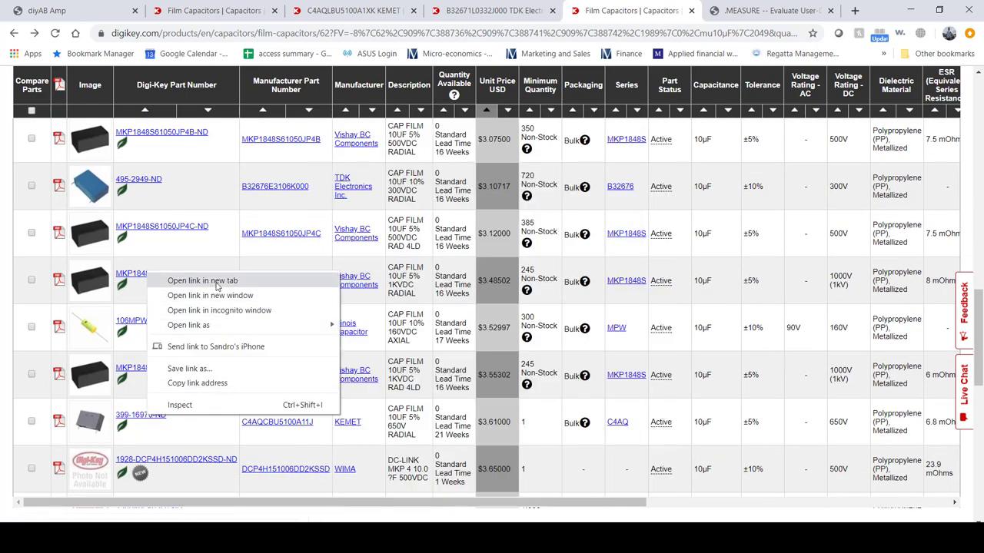
click(217, 281)
click(657, 11)
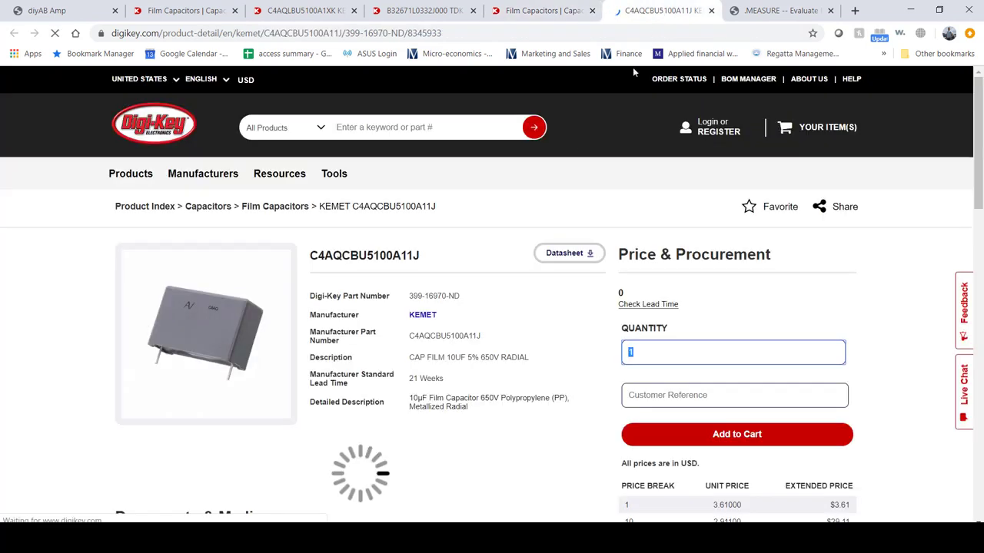
- Return to the film capacitor results and remove the 10µF capacitance filter
click(540, 15)
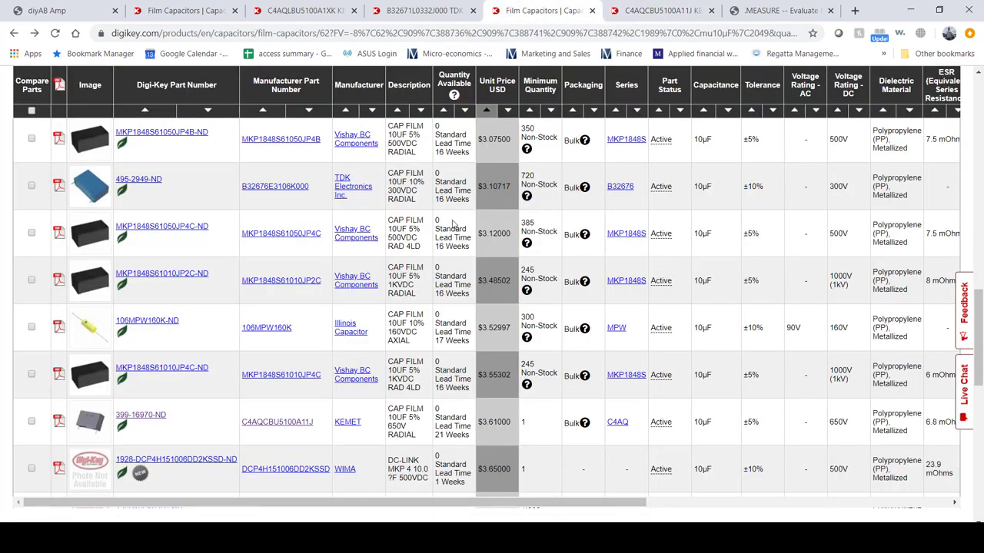
scroll(461, 272, down, 5)
scroll(462, 272, up, 8)
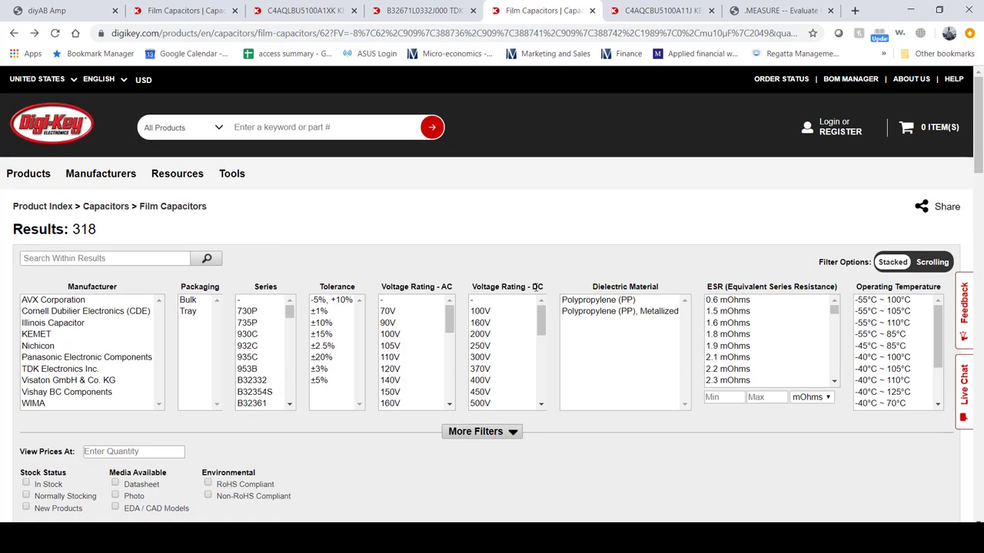
scroll(435, 337, down, 3)
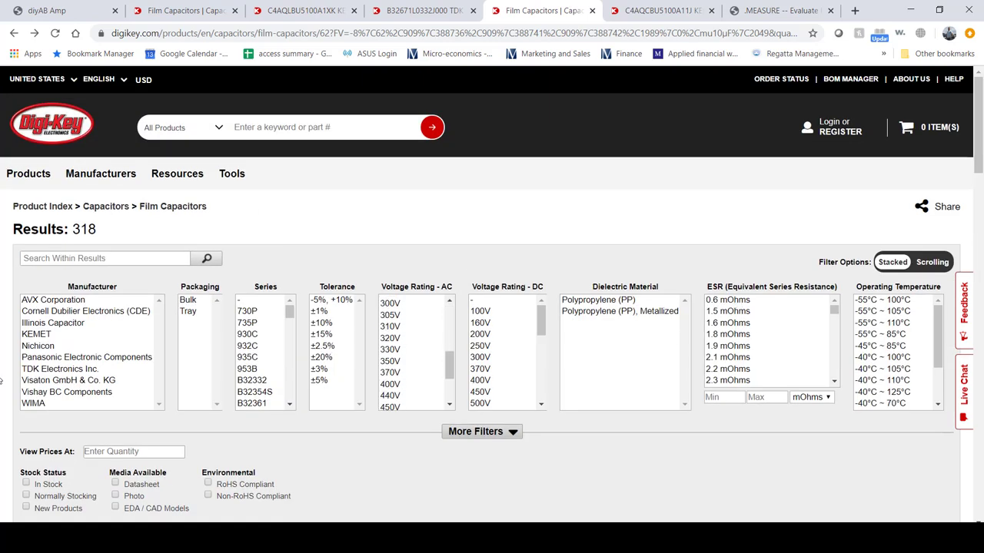
scroll(170, 331, down, 3)
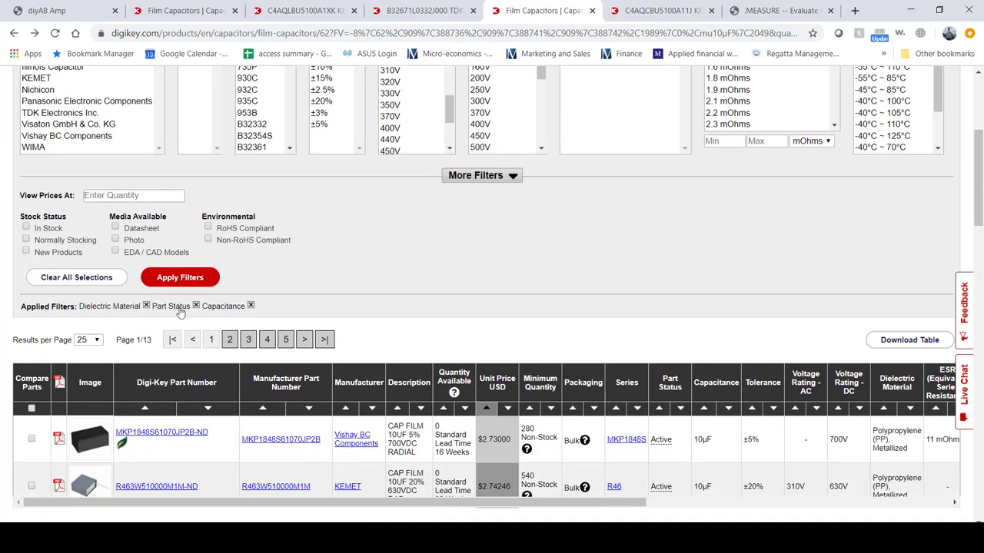
scroll(304, 256, up, 3)
scroll(342, 258, down, 3)
scroll(269, 300, down, 1)
click(250, 242)
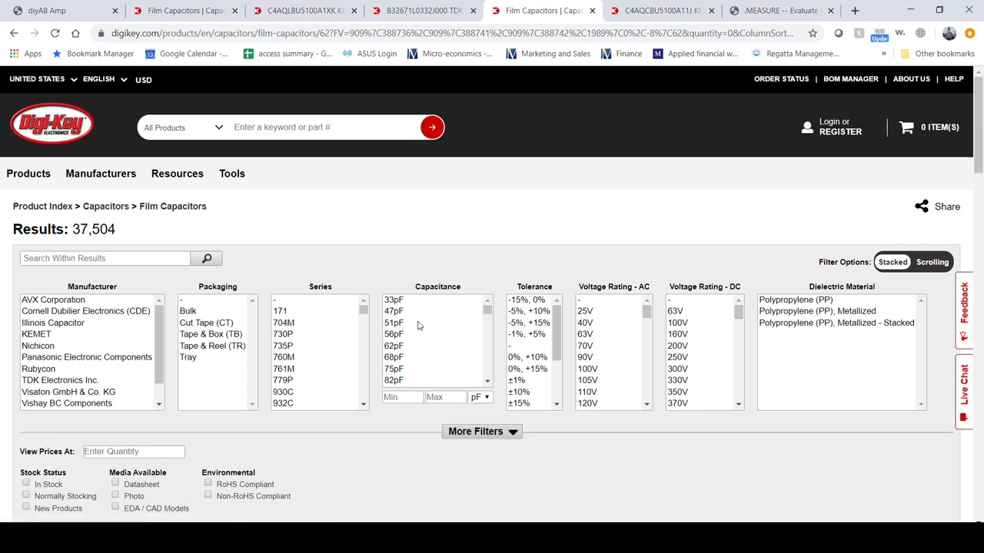
- Choose 3300pF capacitance and apply the filters, leaving 515 results
scroll(418, 341, down, 5)
scroll(418, 342, down, 10)
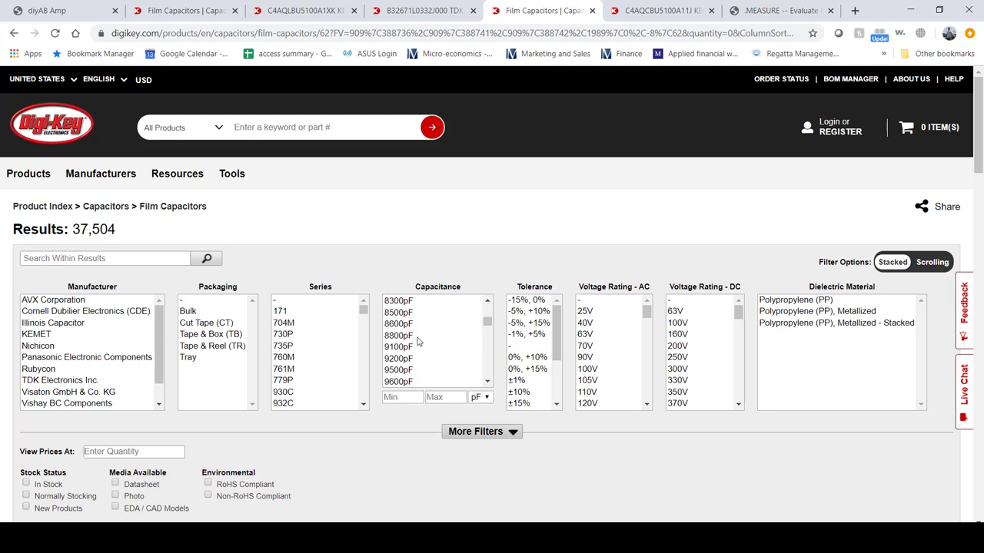
scroll(414, 342, up, 5)
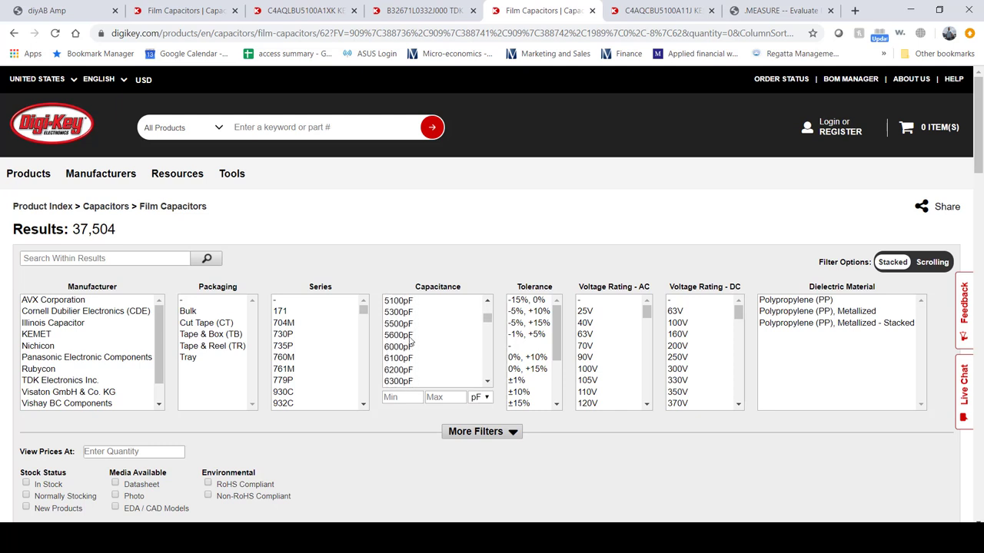
scroll(412, 342, up, 3)
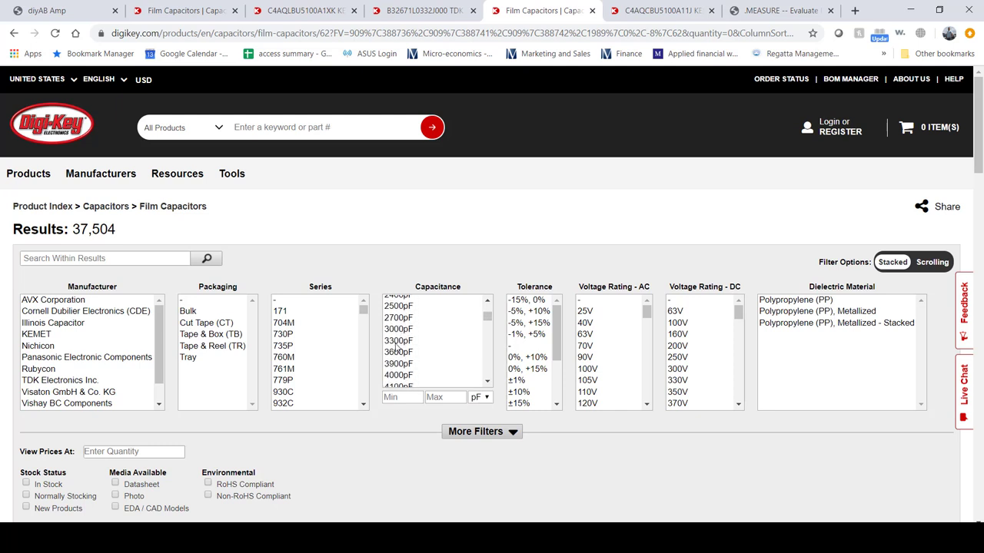
click(399, 340)
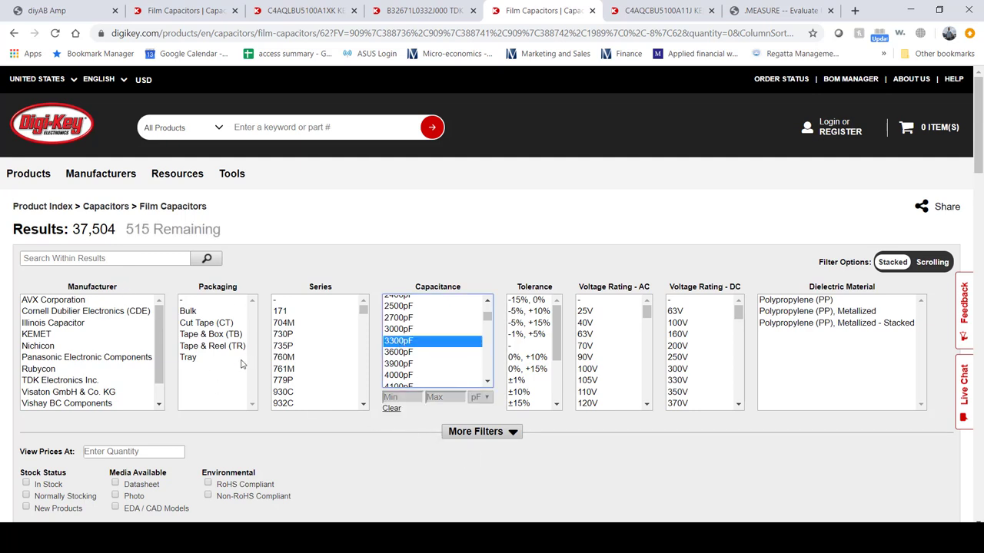
scroll(244, 365, down, 1)
click(180, 468)
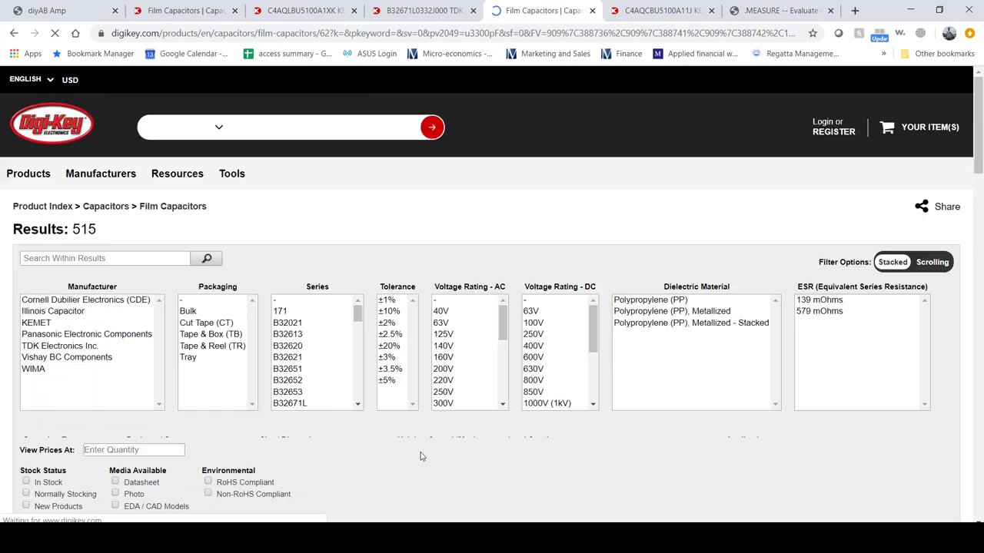
- Open the TDK B32671L0332J189-ND 3300pF 1kV capacitor from the listing in a new tab
scroll(2, 375, down, 3)
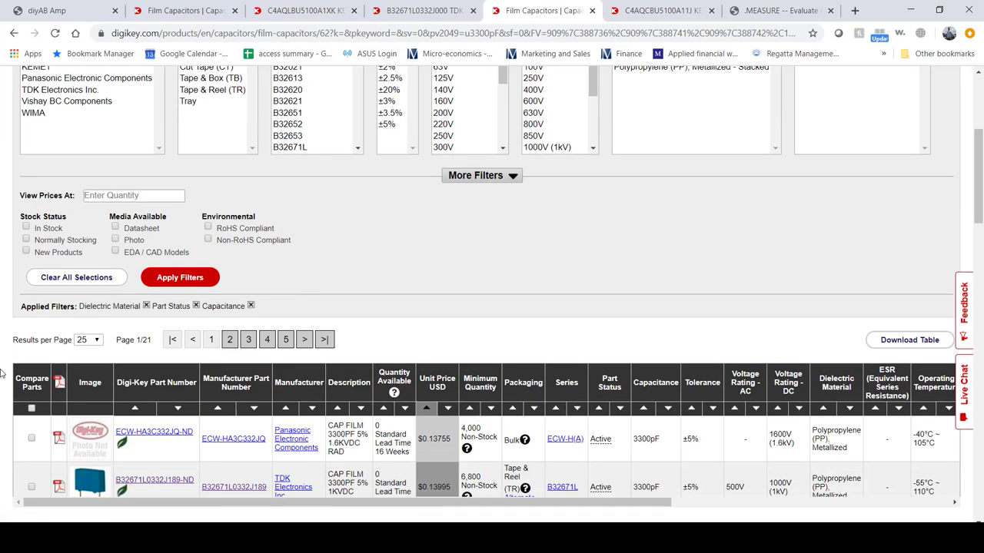
scroll(28, 363, down, 3)
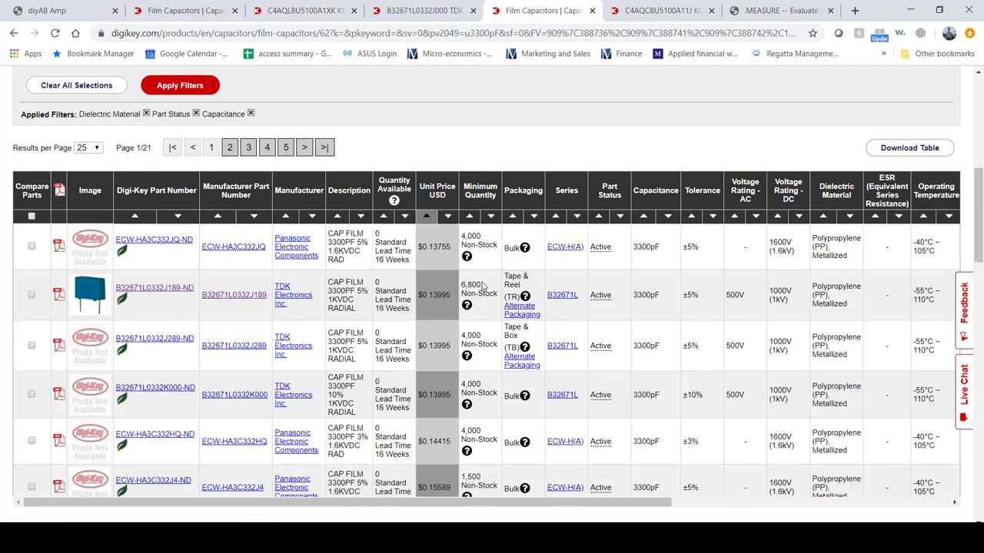
scroll(482, 286, down, 1)
scroll(483, 286, down, 1)
scroll(482, 287, up, 1)
scroll(429, 287, up, 1)
right_click(160, 288)
click(196, 297)
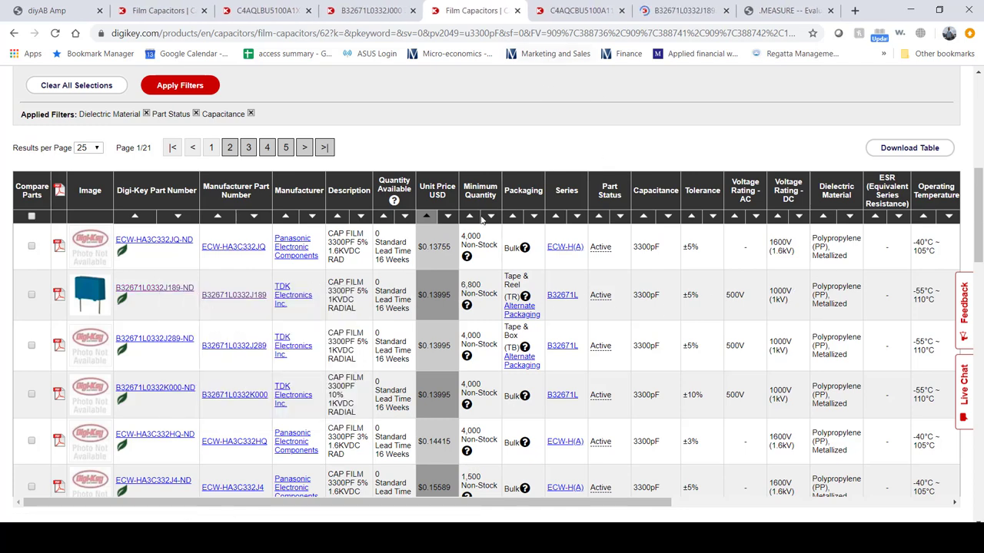
- View the capacitor's Tape & Box alternate, then return to the B32671L0332J189 product page
click(680, 9)
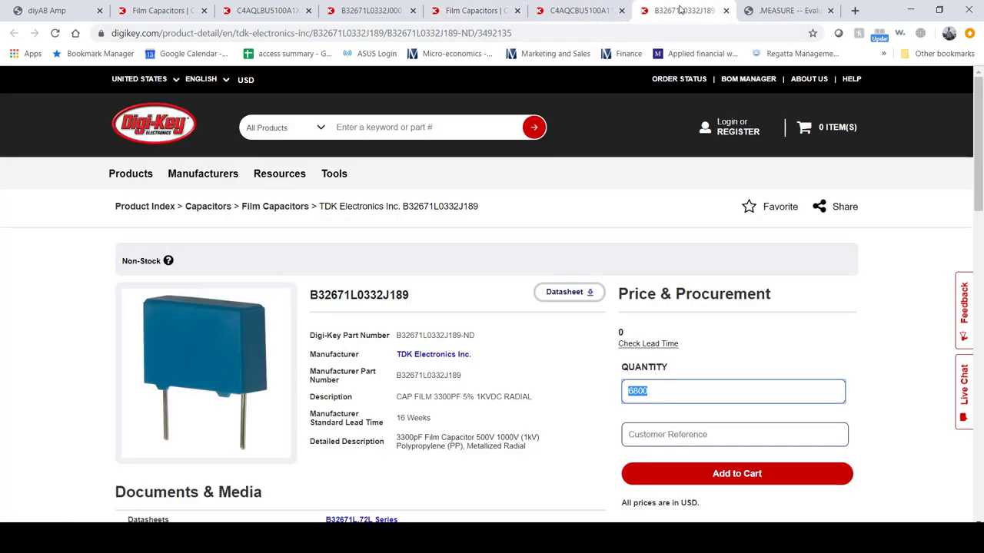
scroll(584, 286, down, 3)
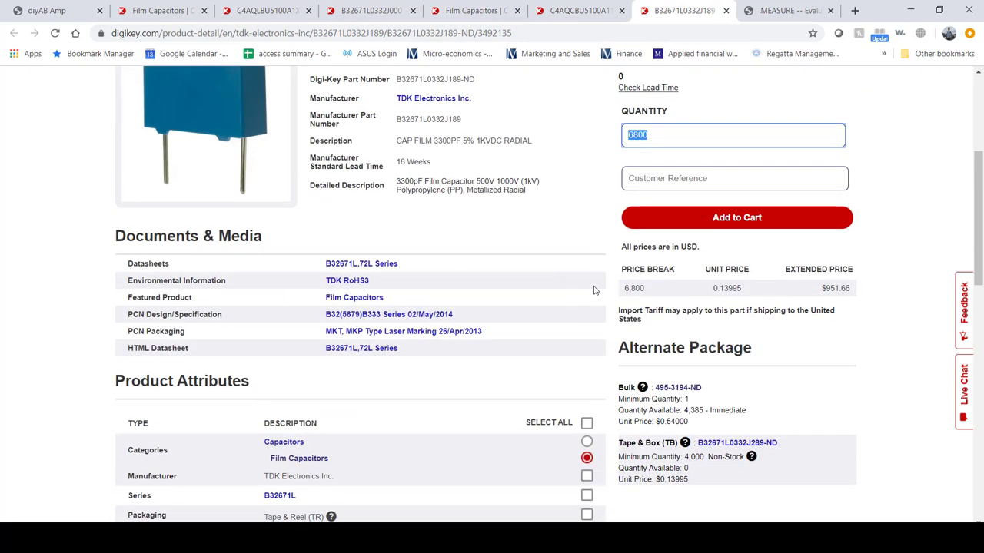
scroll(669, 323, down, 1)
scroll(669, 325, up, 2)
scroll(722, 302, up, 1)
scroll(722, 307, down, 2)
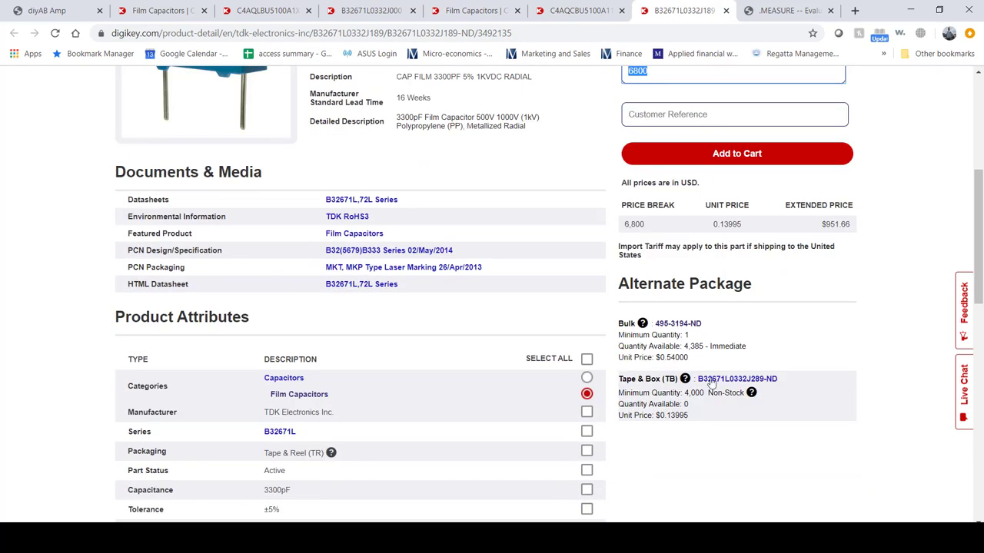
click(723, 384)
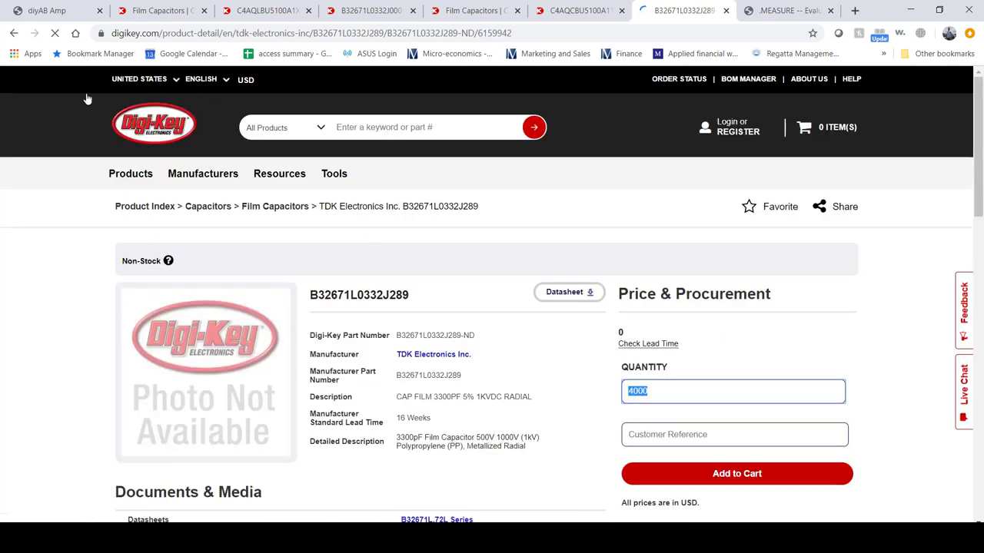
click(14, 36)
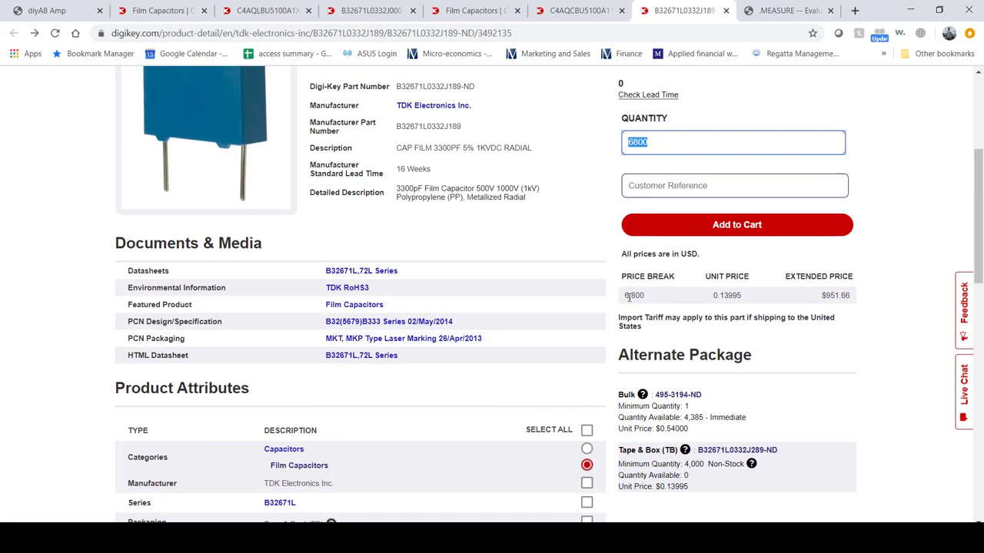
- Open the bulk 495-3194-ND listing and select its Digi-Key part number
scroll(648, 297, down, 1)
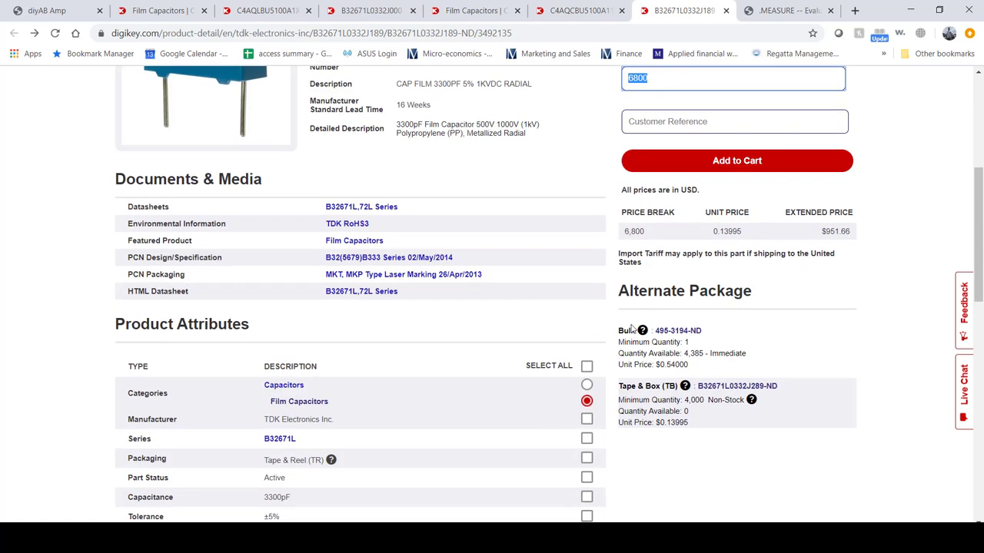
click(677, 332)
scroll(738, 307, down, 3)
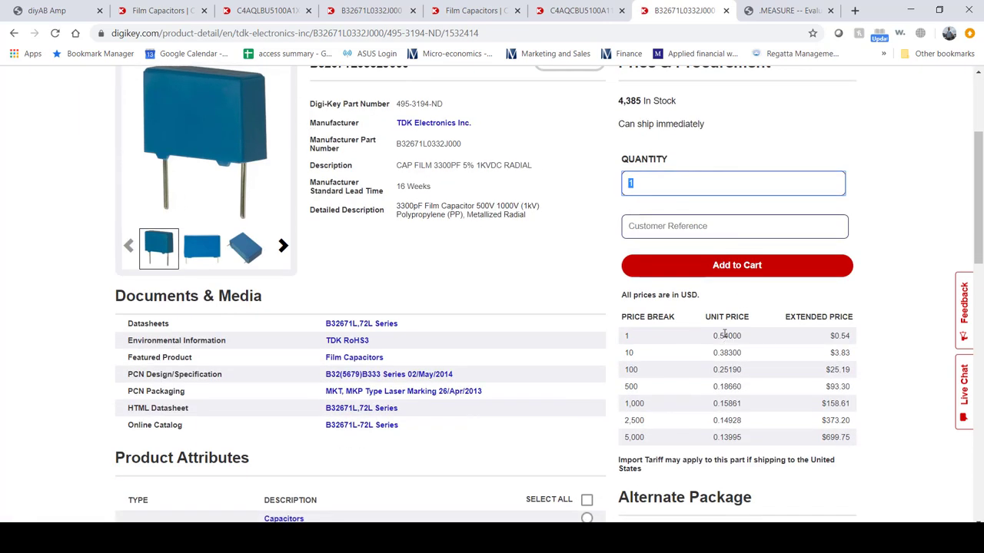
scroll(747, 352, up, 2)
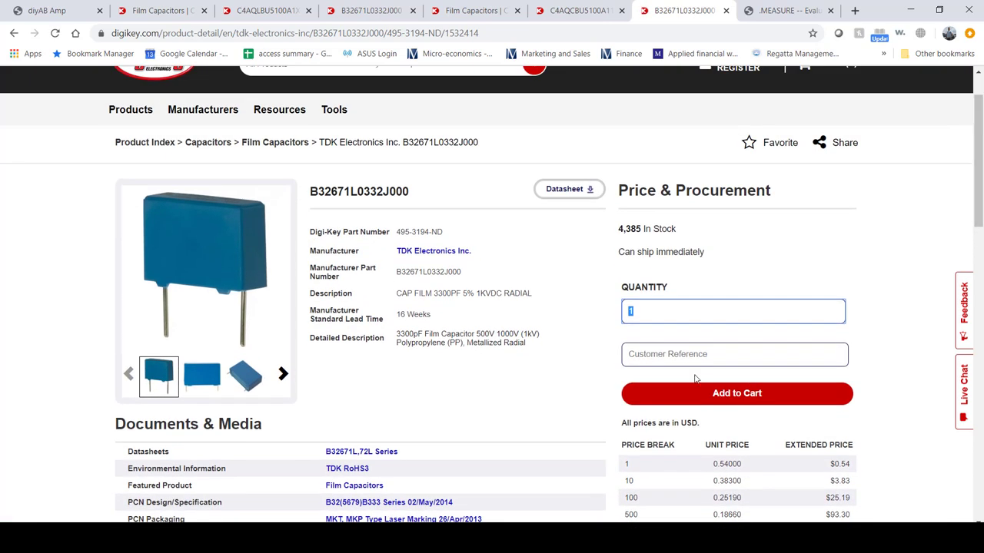
click(442, 235)
drag(438, 232, 310, 237)
key(ctrl+c)
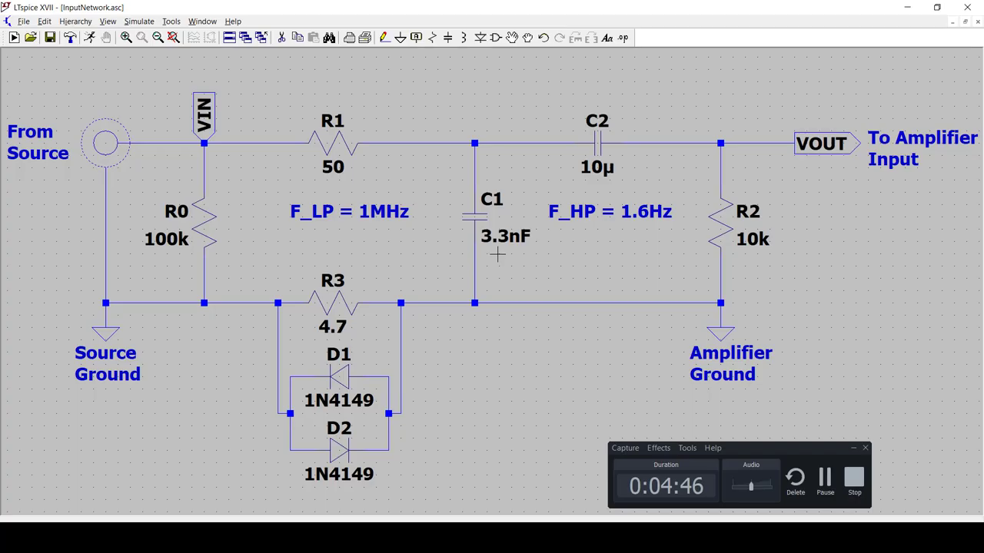
- Add a 'Digi-Key PN: 495-3194-ND' comment under C1
right_click(498, 254)
click(490, 266)
key(t)
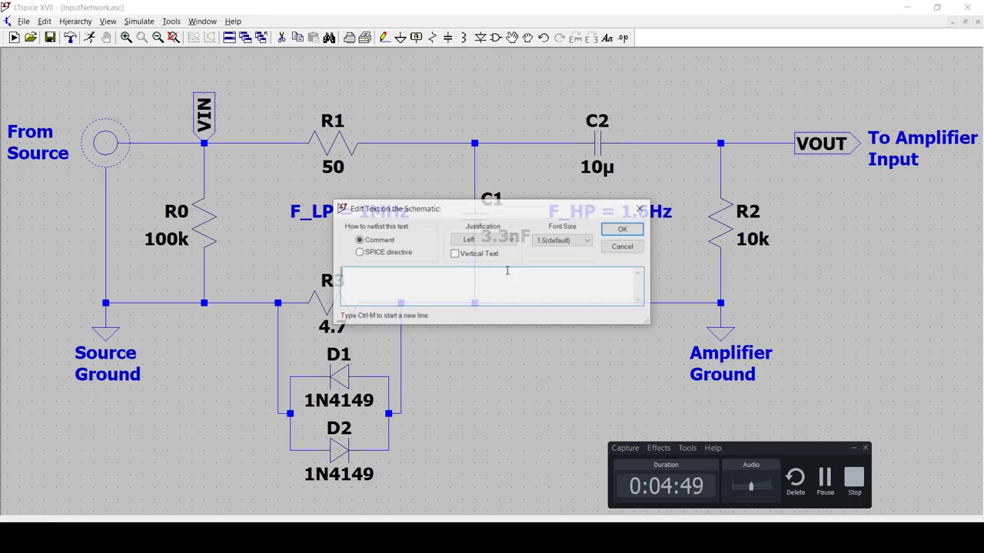
key(ctrl+v)
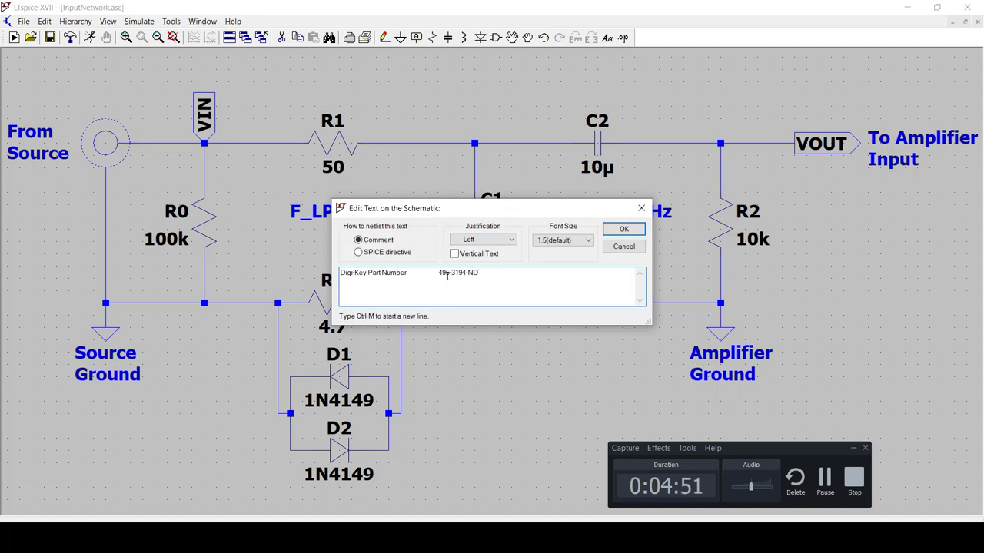
key(BackSpace)
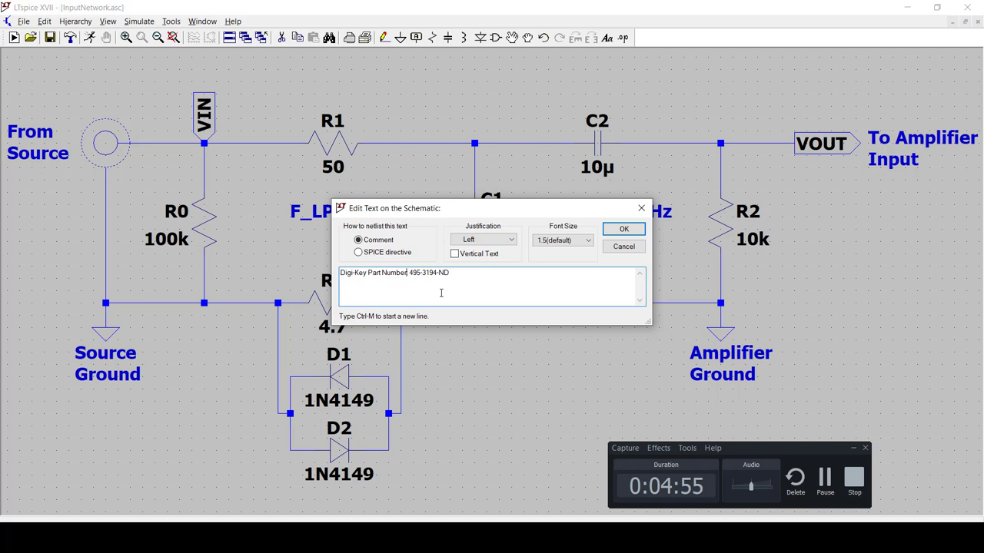
key(BackSpace)
key(BackSpace)
key(BackSpace)
key(BackSpace)
key(BackSpace)
key(BackSpace)
key(BackSpace)
key(BackSpace)
key(BackSpace)
key(BackSpace)
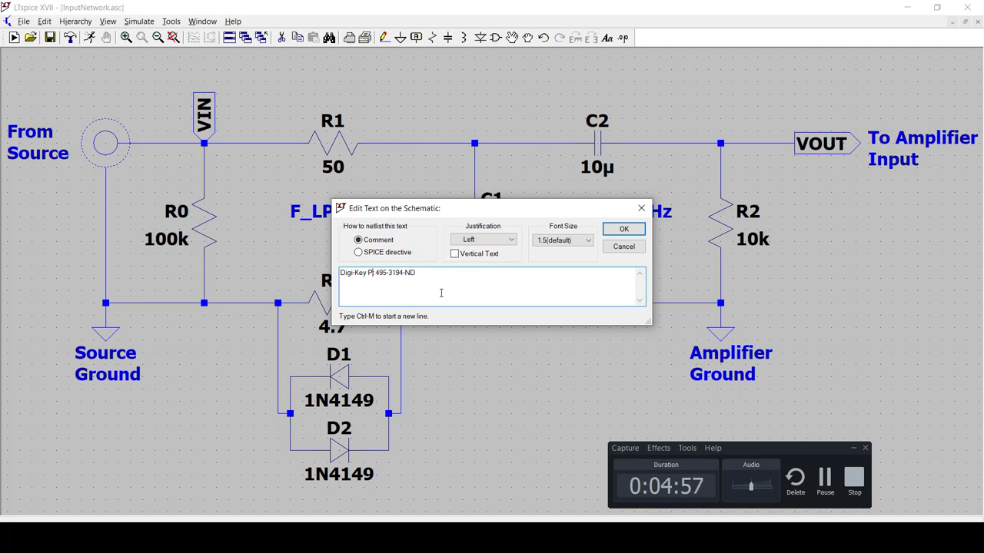
text(N:)
click(623, 229)
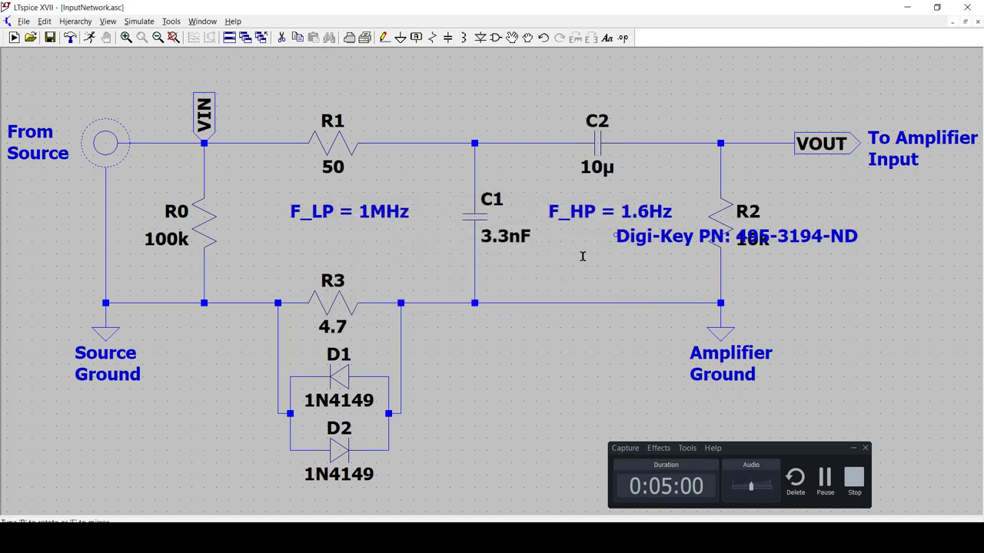
click(478, 261)
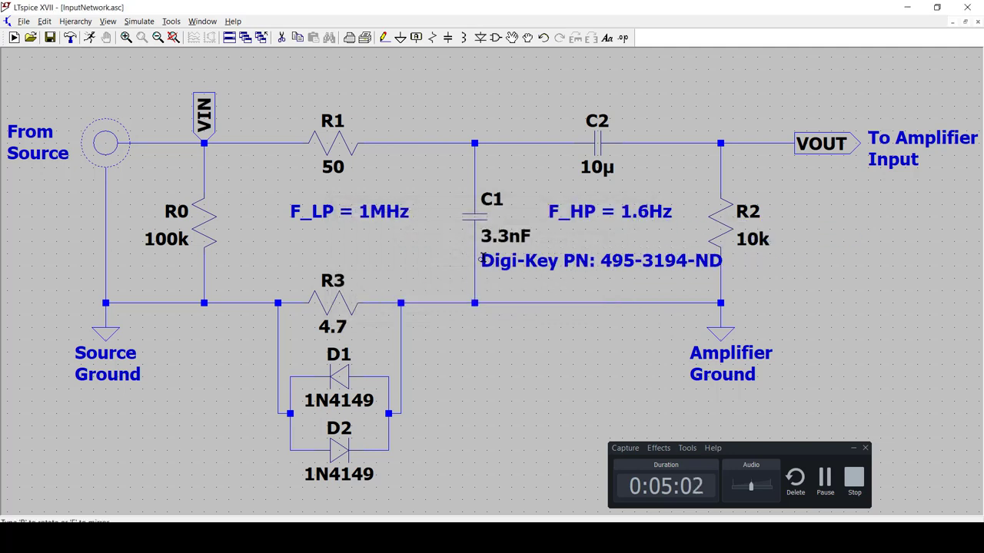
- Split the part-number note onto two lines and place a copy above C2
right_click(565, 269)
click(374, 275)
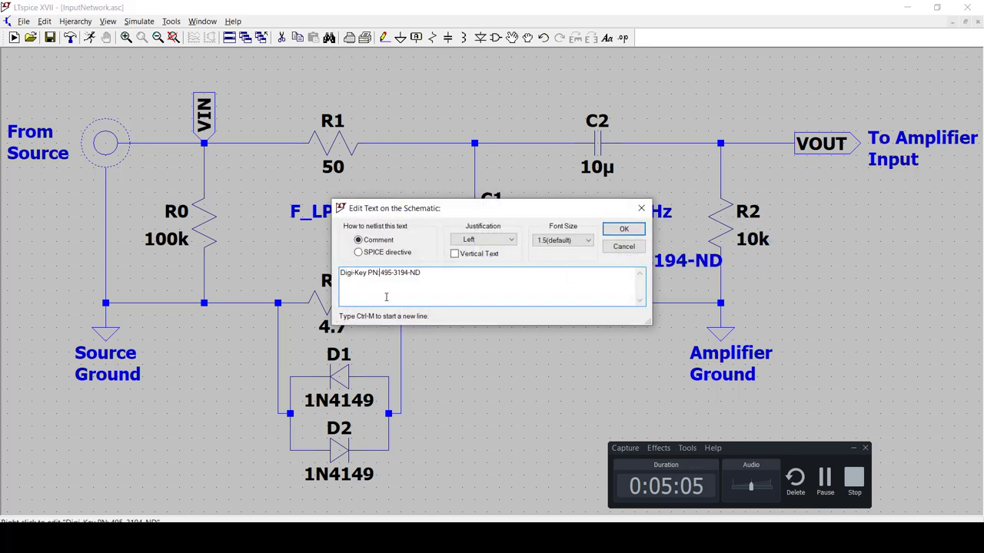
key(ctrl+m)
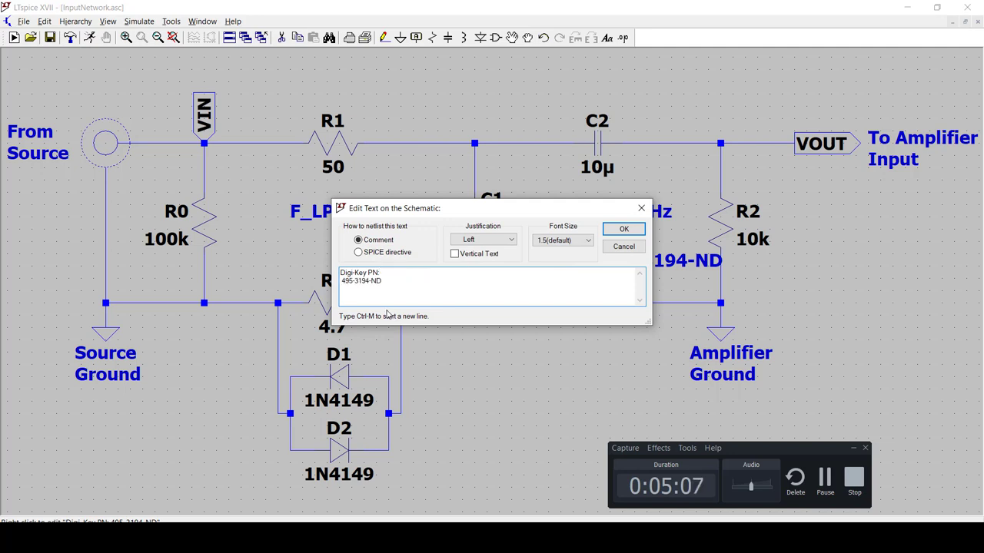
click(635, 229)
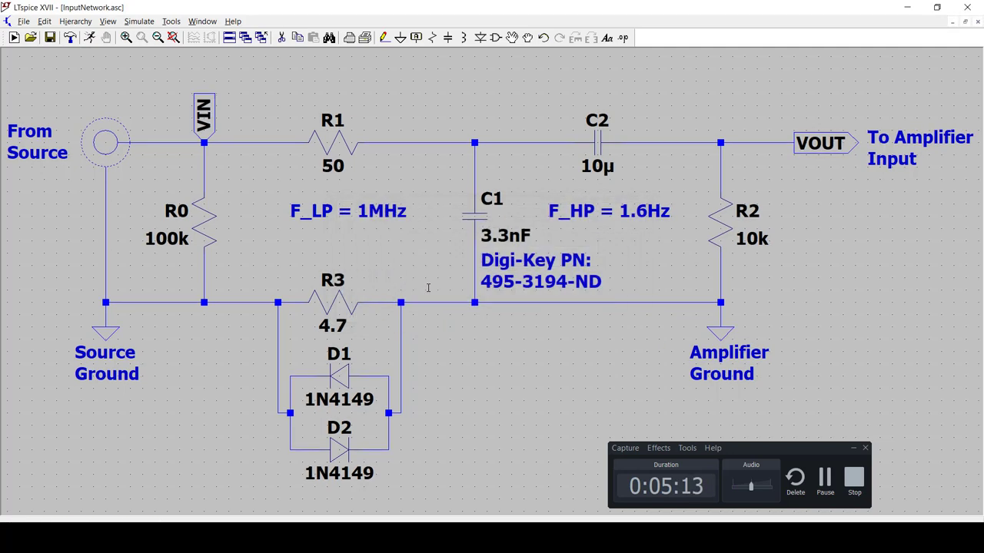
key(F6)
click(528, 282)
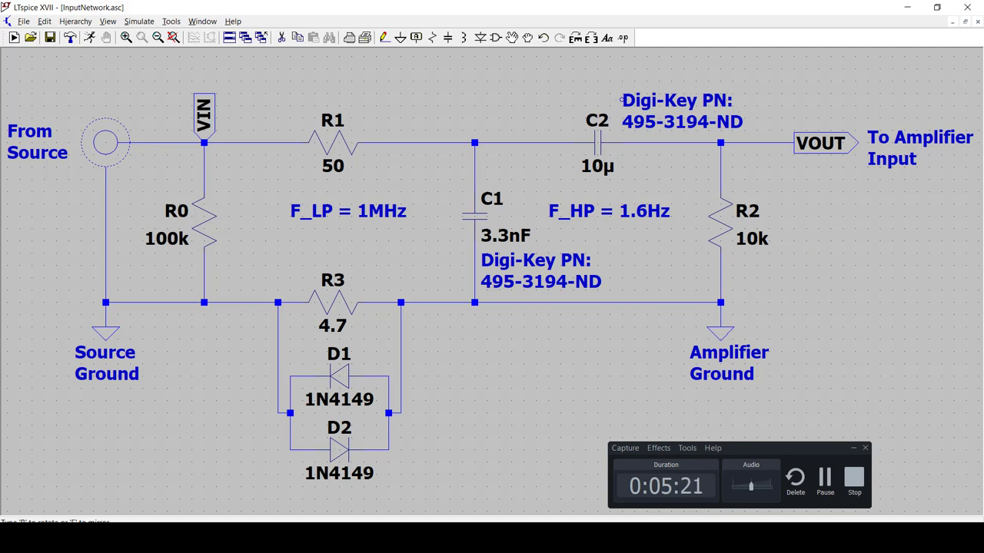
click(615, 100)
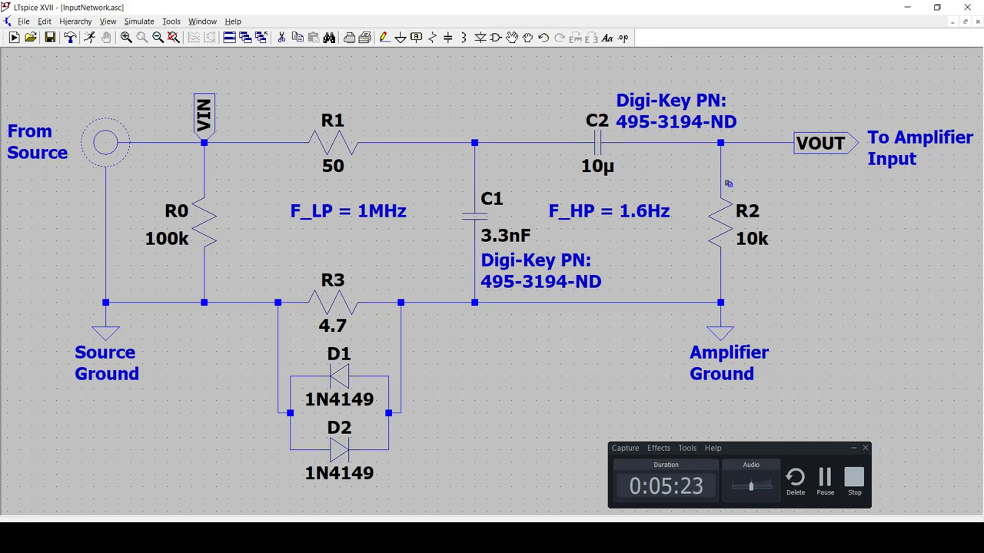
- Copy the 10µF capacitor's part number 399-16970-ND from the C4AQCBU5100A11J page
key(alt+Tab)
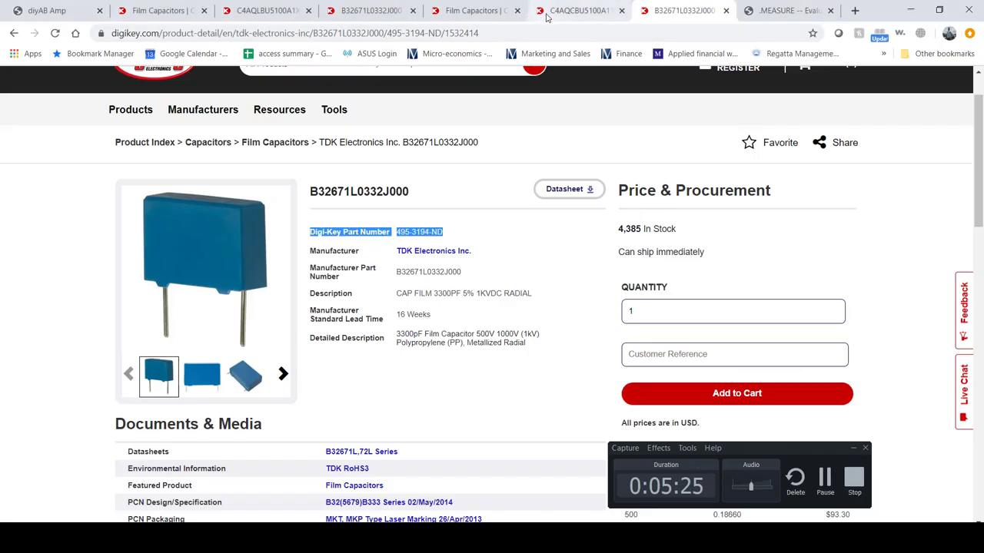
click(576, 10)
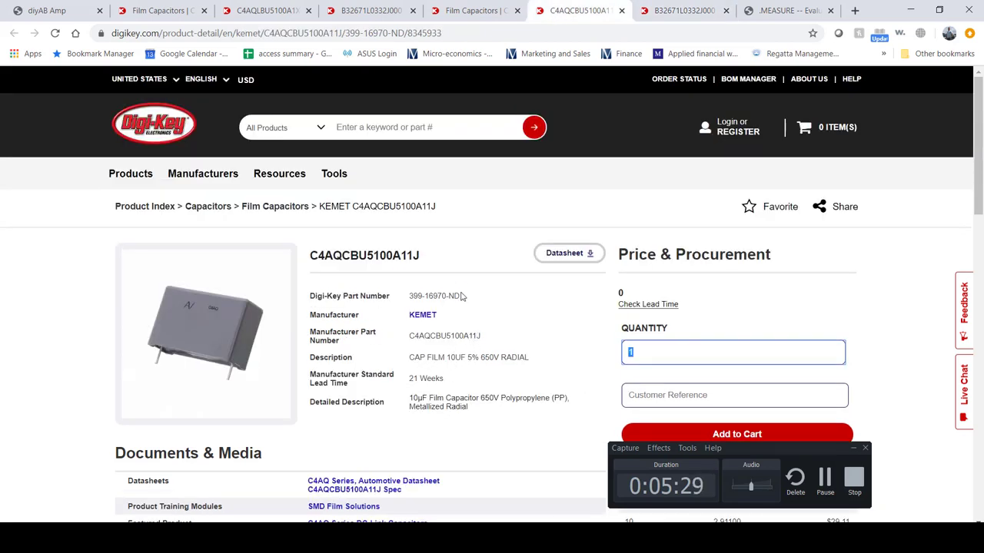
drag(462, 296, 411, 299)
key(ctrl+c)
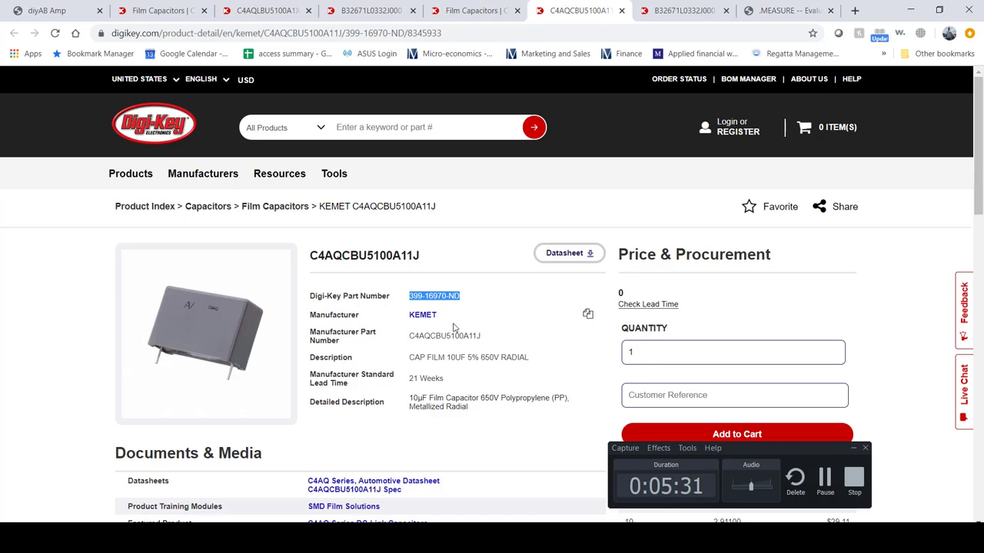
key(alt+Tab)
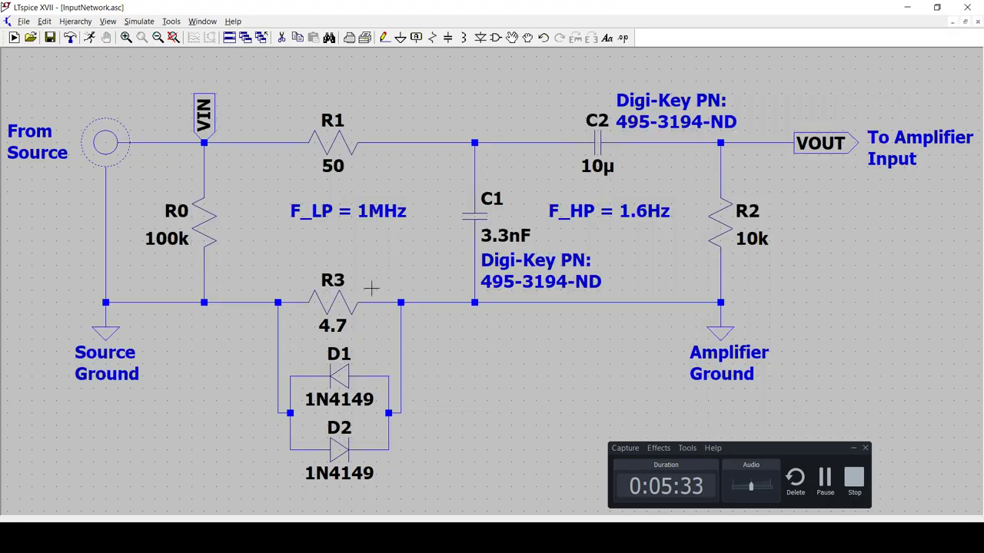
- Replace 495-3194-ND with 399-16970-ND in the note above C2
right_click(636, 126)
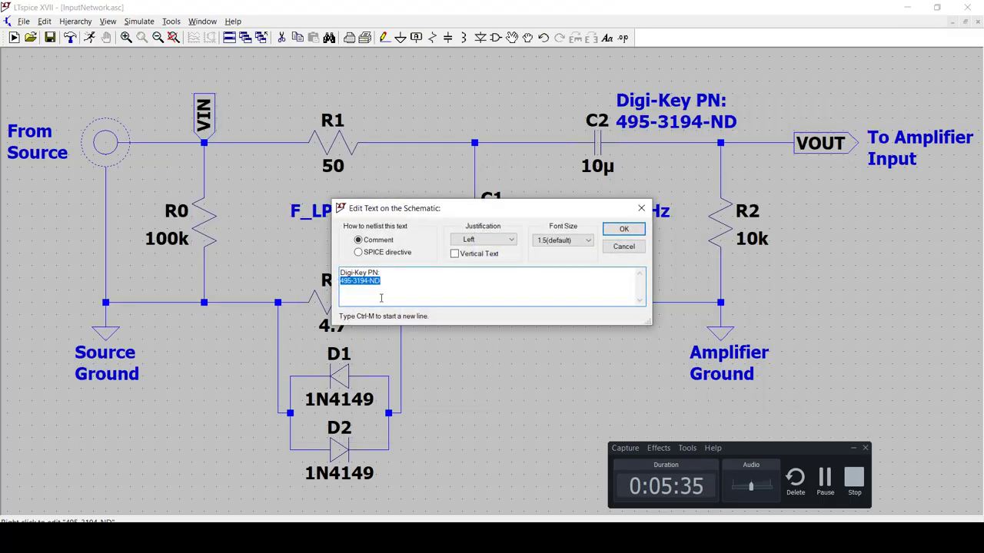
click(385, 281)
drag(384, 281, 321, 290)
key(ctrl+v)
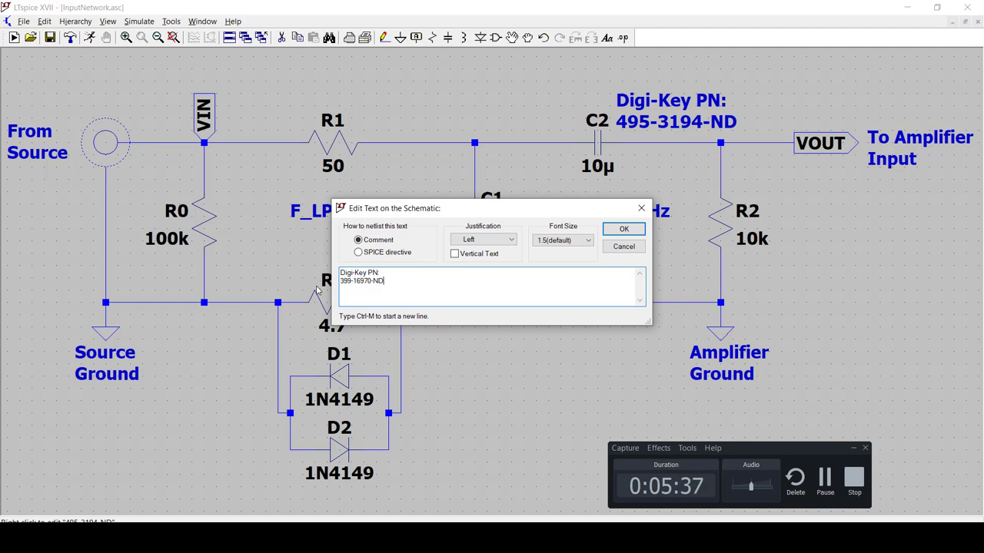
click(623, 229)
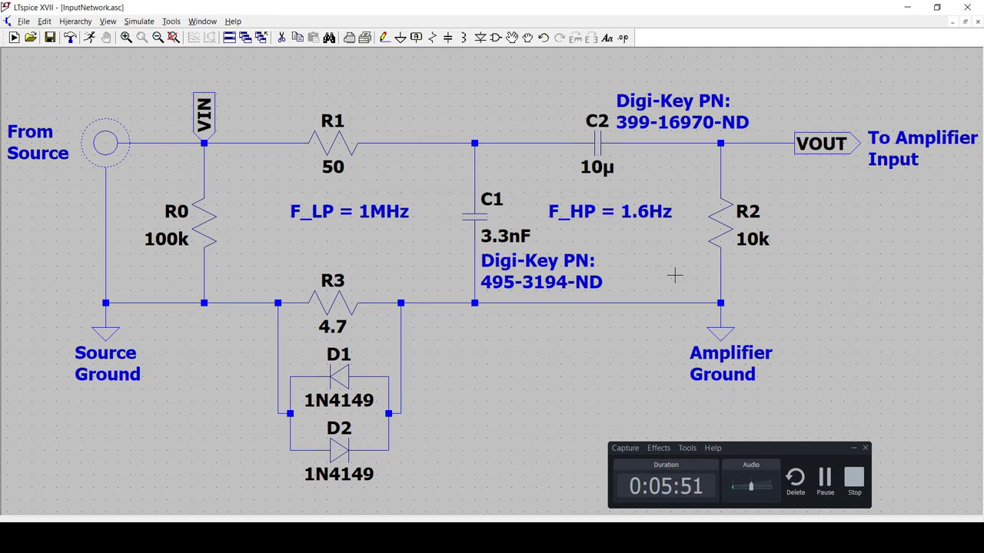
key(F10)
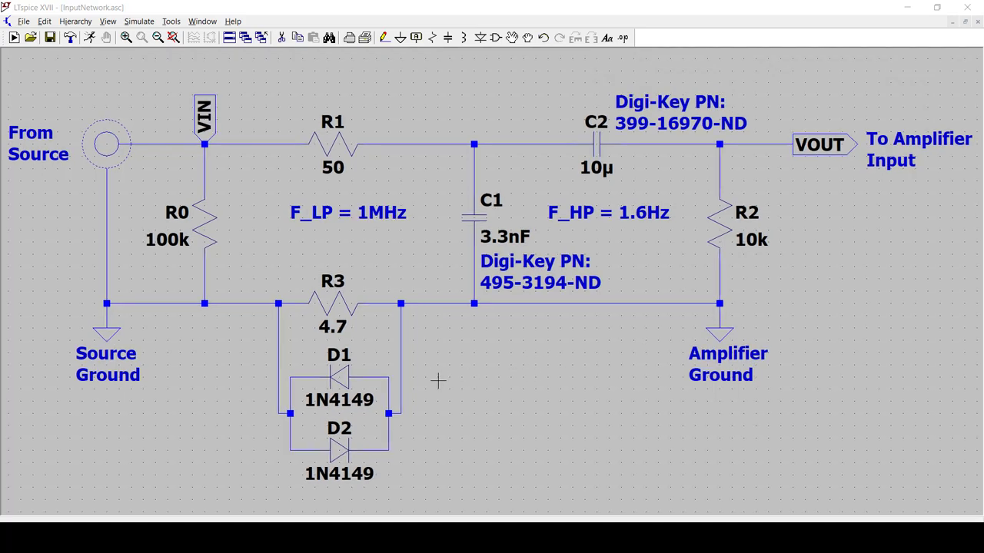
- Place voltage source V1 at the lower left of the schematic
scroll(459, 392, down, 1)
scroll(518, 362, down, 1)
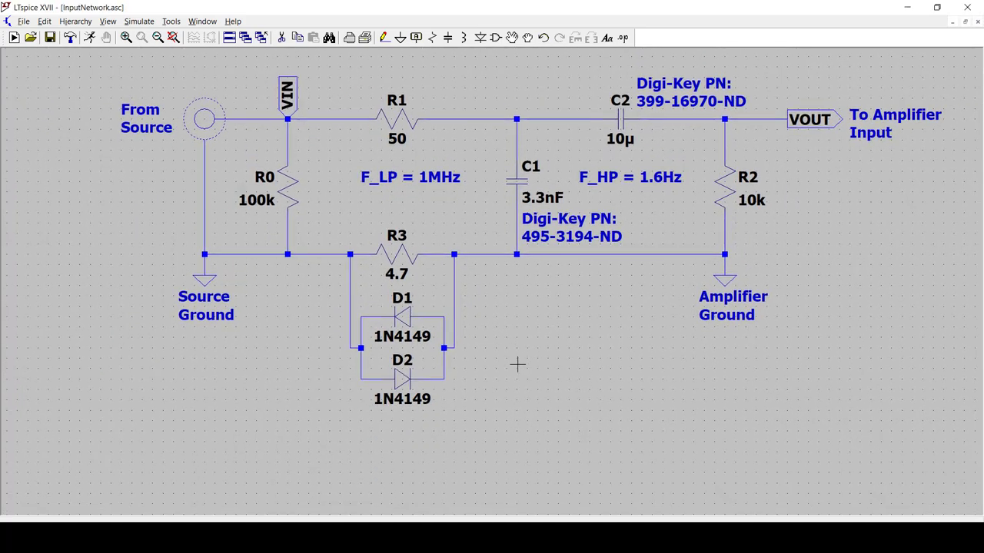
scroll(517, 365, down, 1)
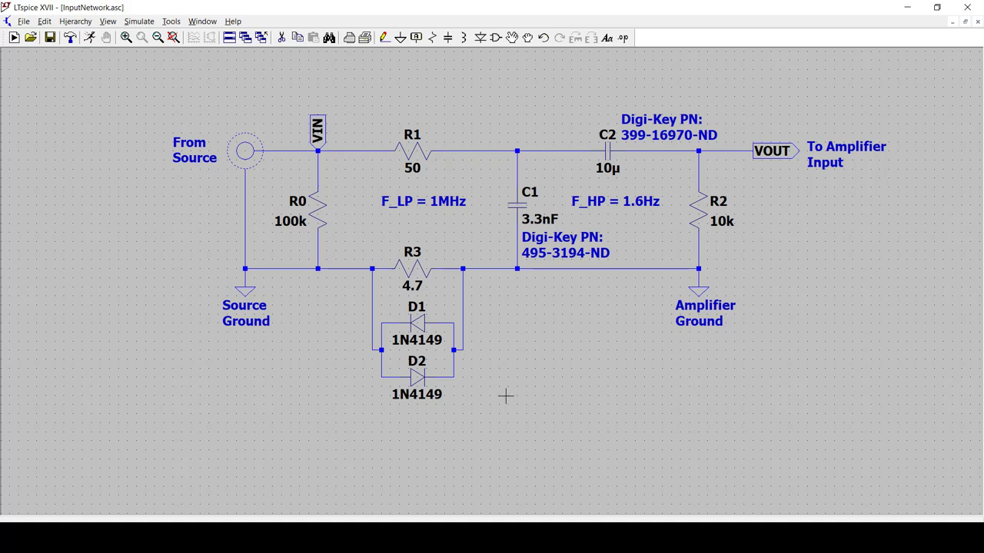
key(F2)
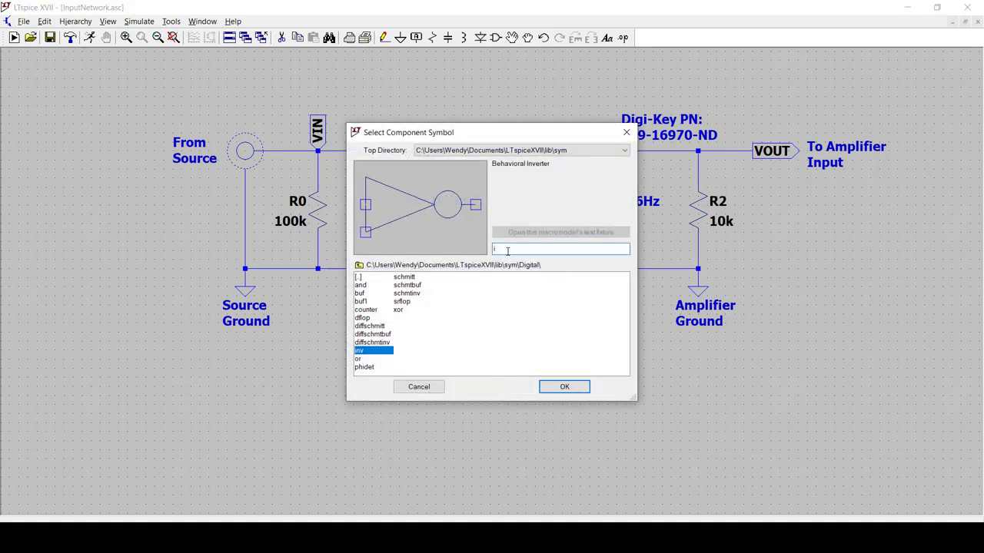
text(volt)
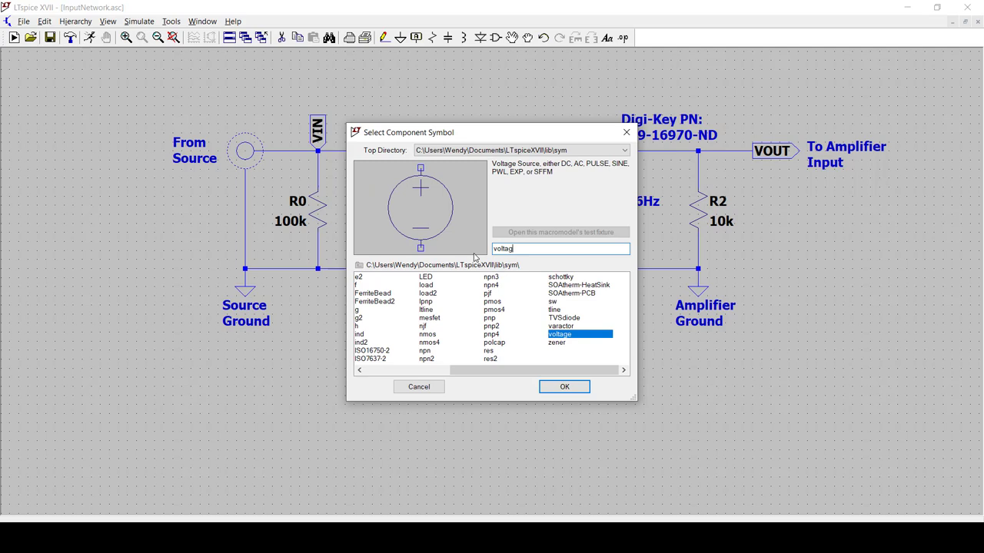
text(ag)
key(Return)
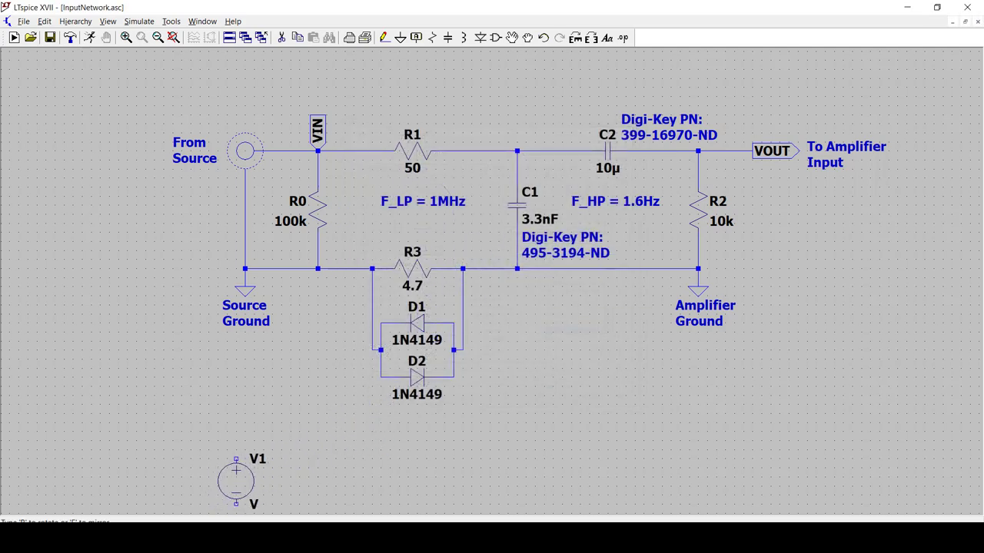
click(245, 467)
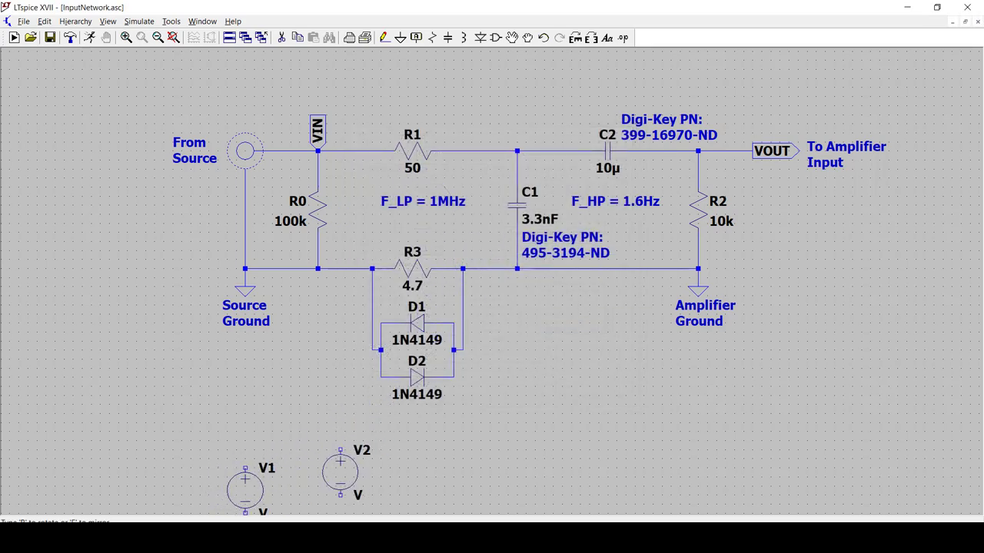
- Wire V1's top terminal and attach a VIN net label
key(F3)
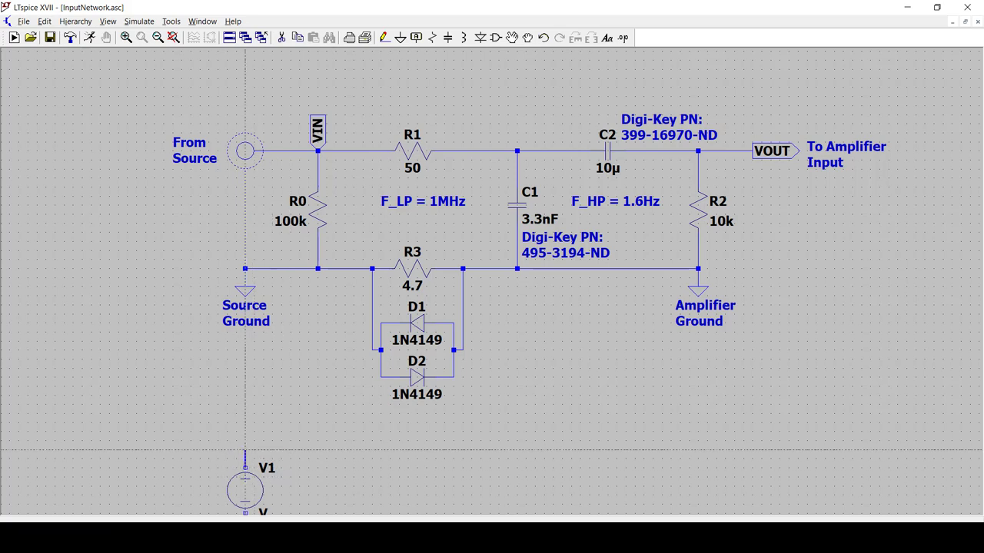
click(245, 467)
key(F4)
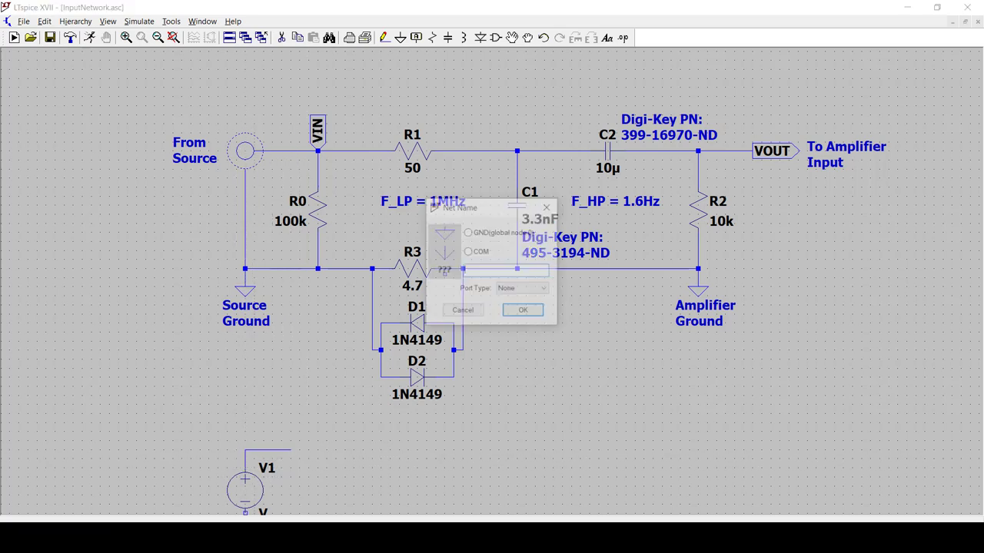
text(vin)
key(Return)
click(299, 462)
right_click(299, 461)
text(VIN)
key(Return)
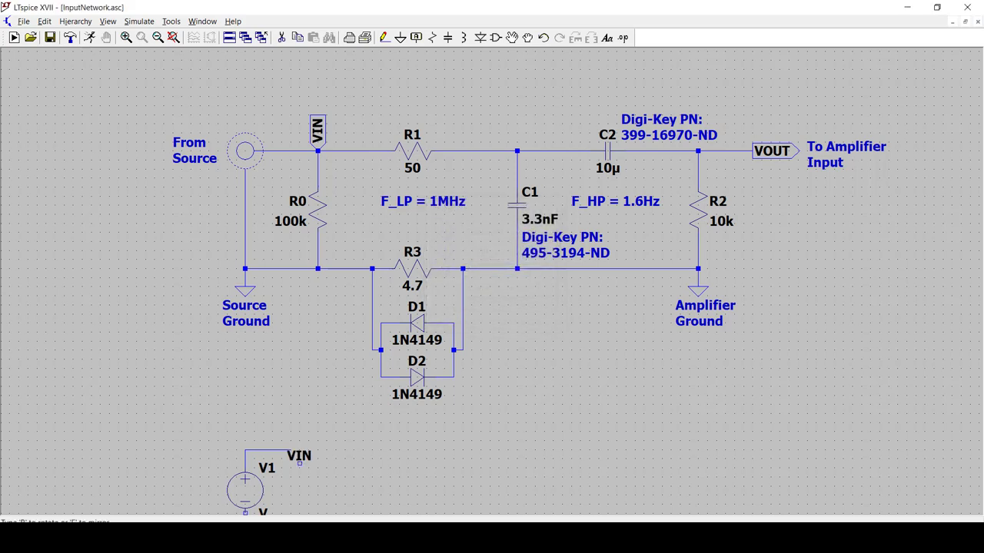
click(291, 451)
key(Escape)
- Wire V1's bottom terminal to a ground symbol and fit the schematic in view
key(F3)
drag(369, 433, 381, 365)
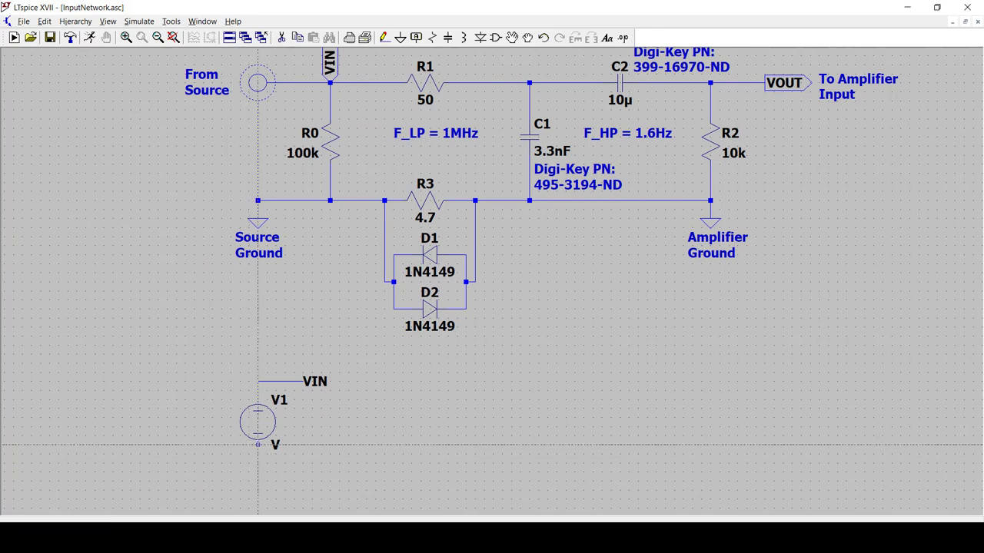
key(Escape)
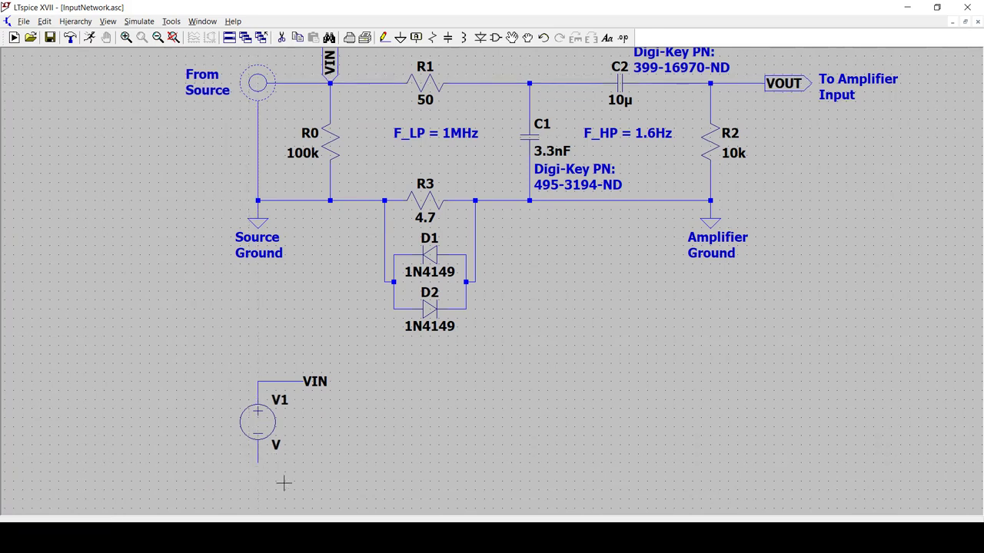
key(g)
click(257, 462)
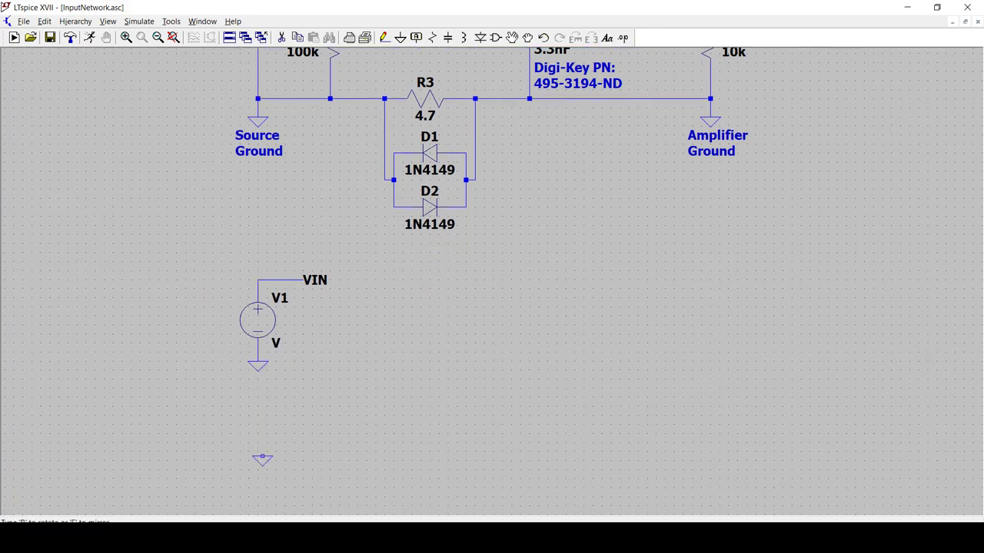
key(Escape)
key(space)
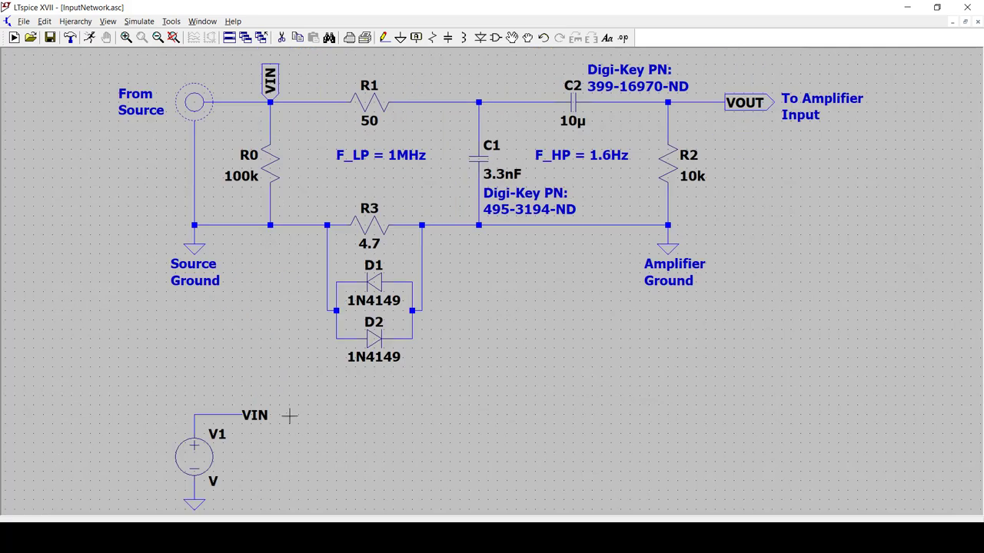
- Set V1 to DC value 0 with an AC amplitude of 1 in its advanced settings
right_click(205, 459)
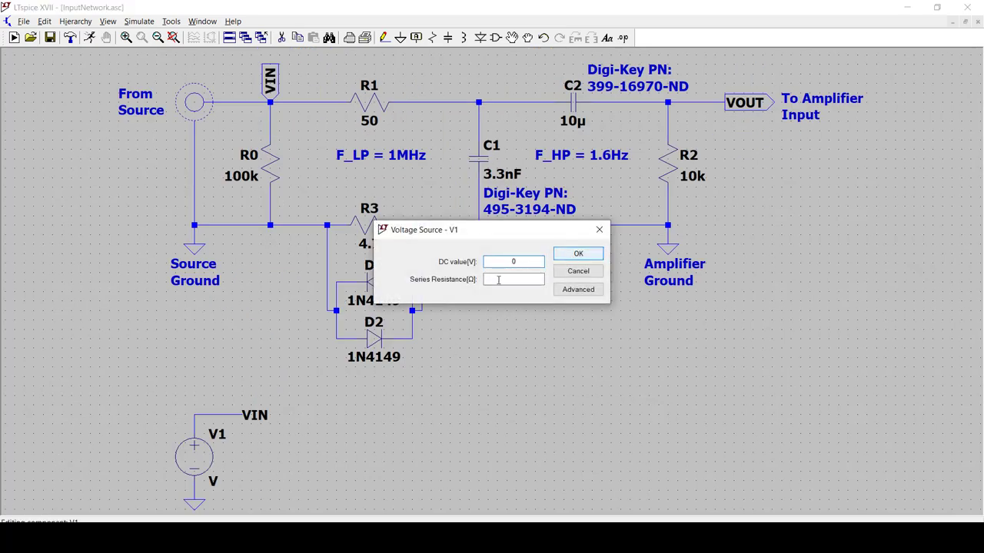
click(578, 256)
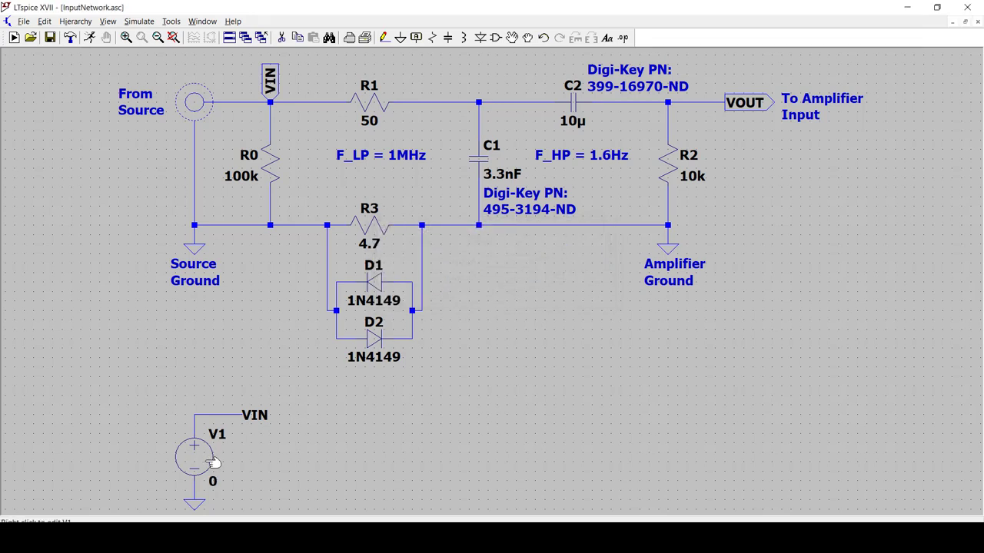
click(575, 288)
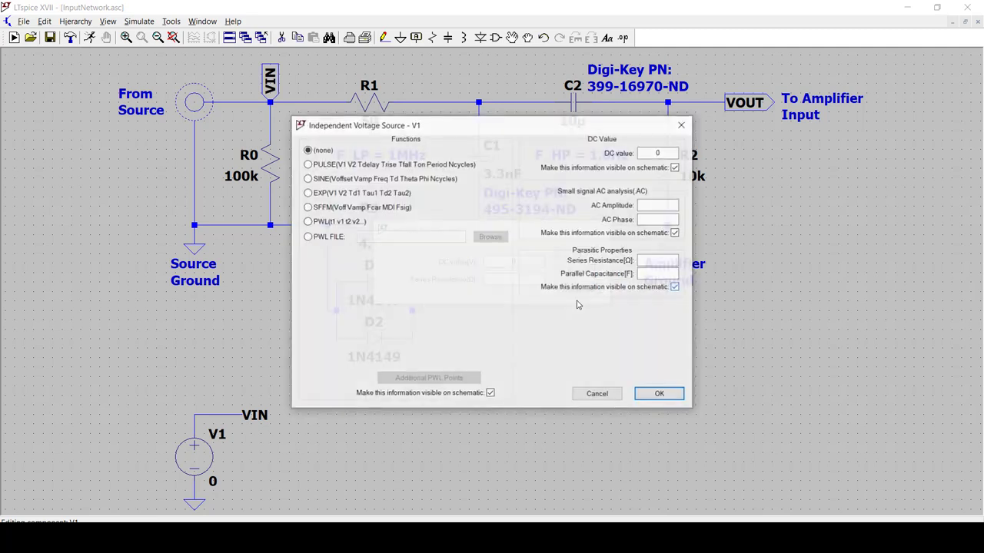
click(655, 205)
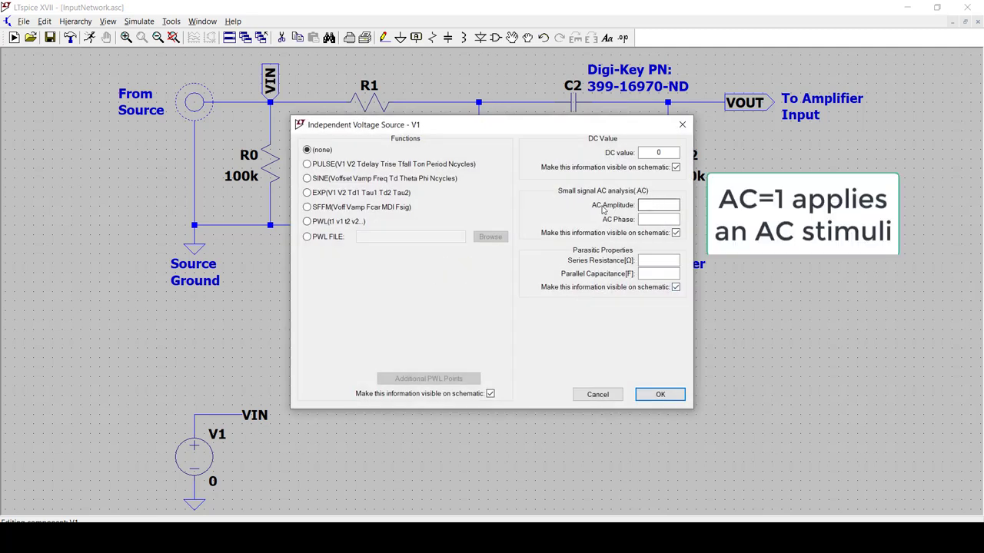
text(1)
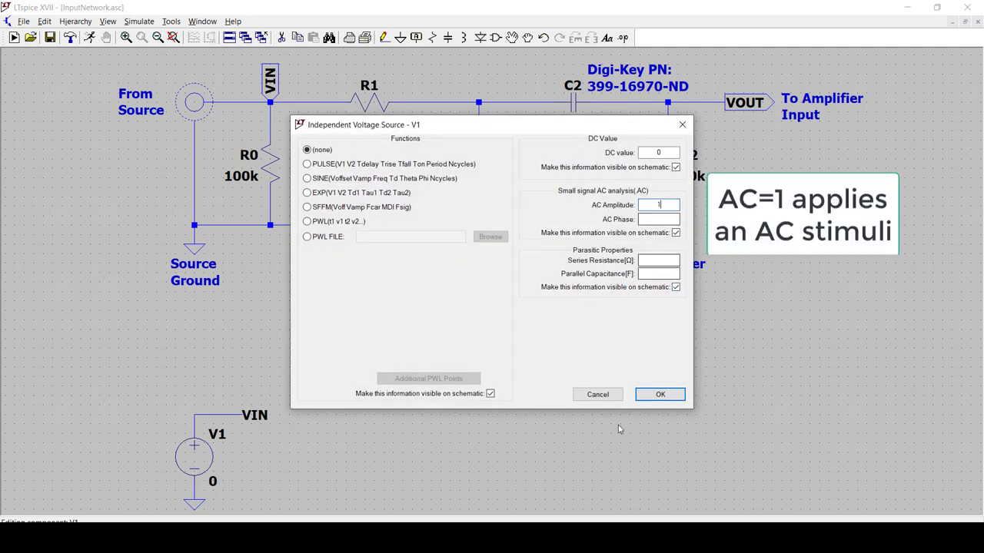
click(659, 394)
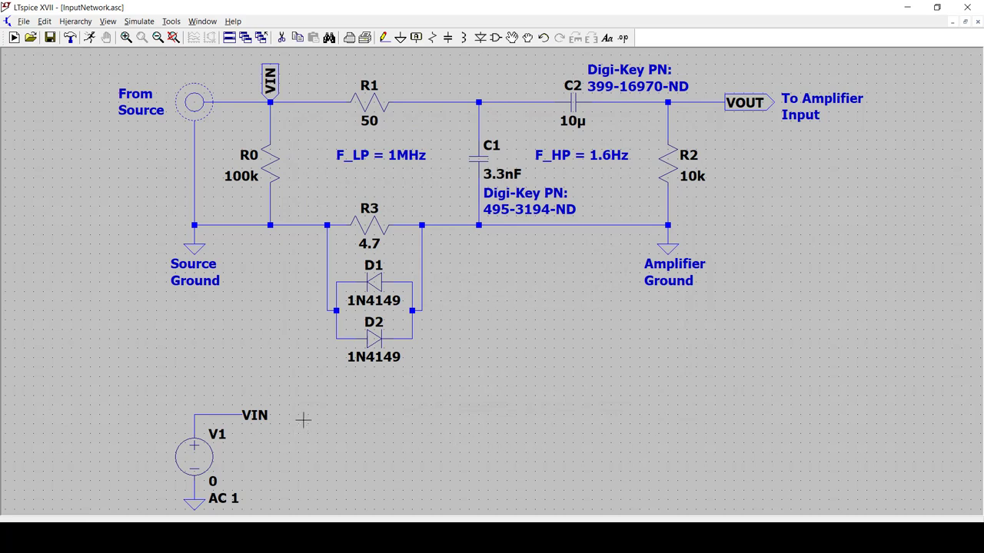
- Place a 'STIMULI' comment just above V1, cancelling the empty directive prompt
key(t)
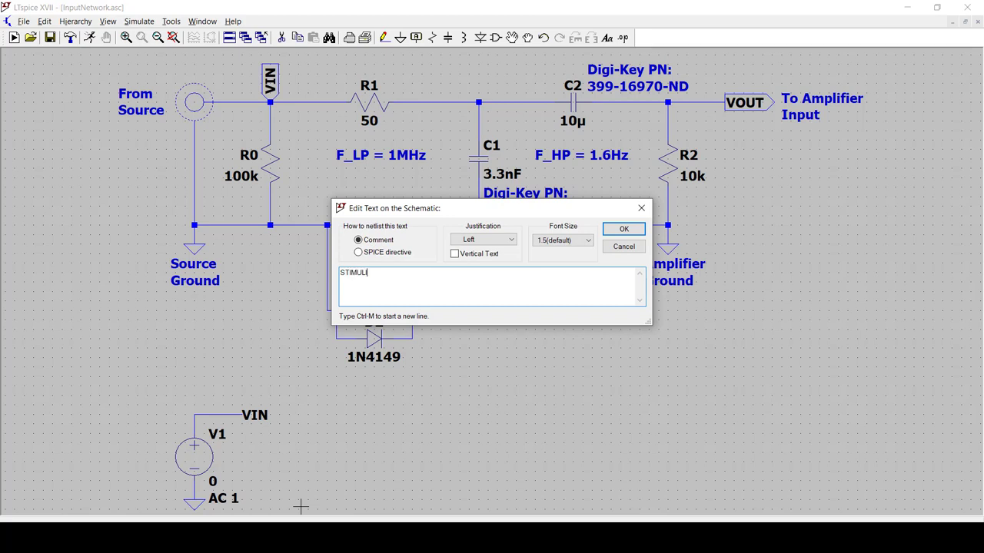
key(Return)
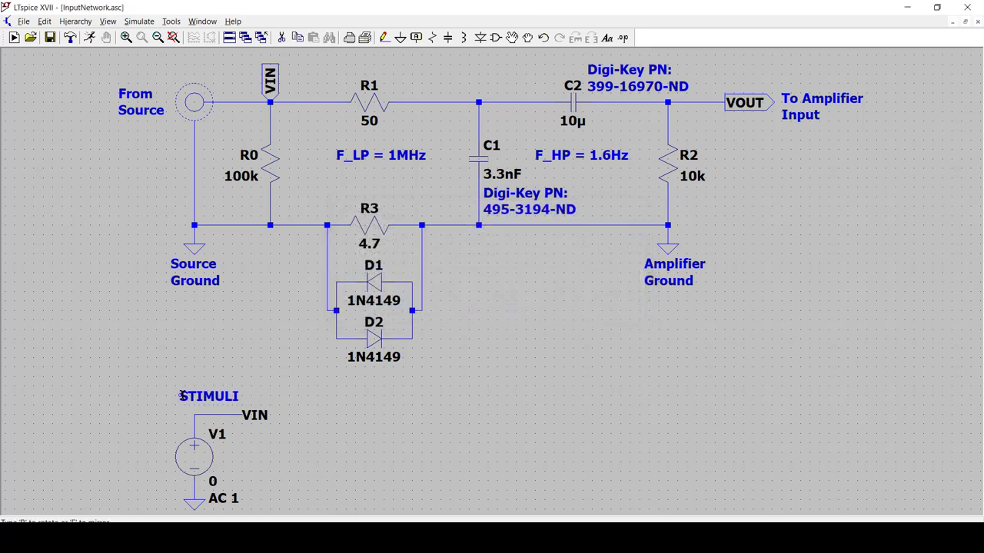
click(185, 399)
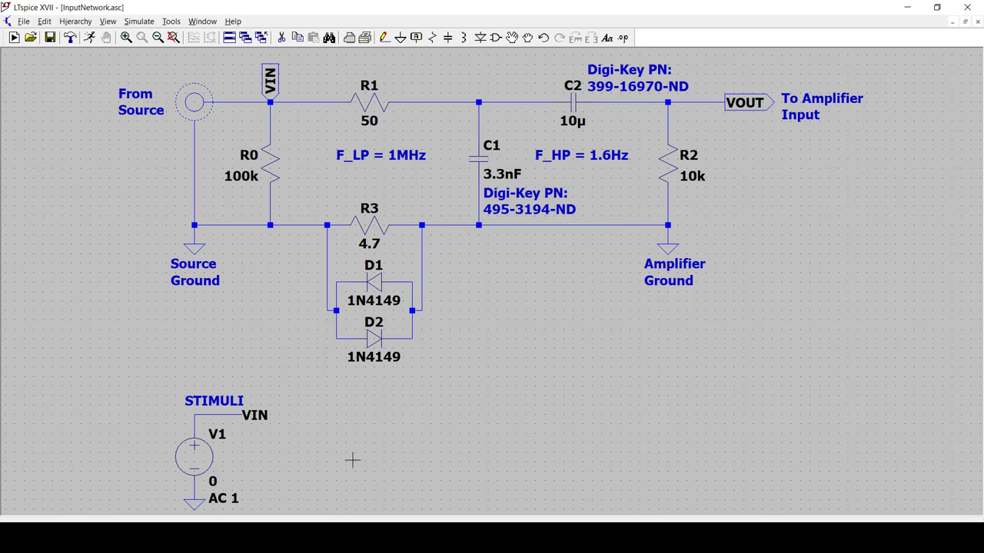
key(s)
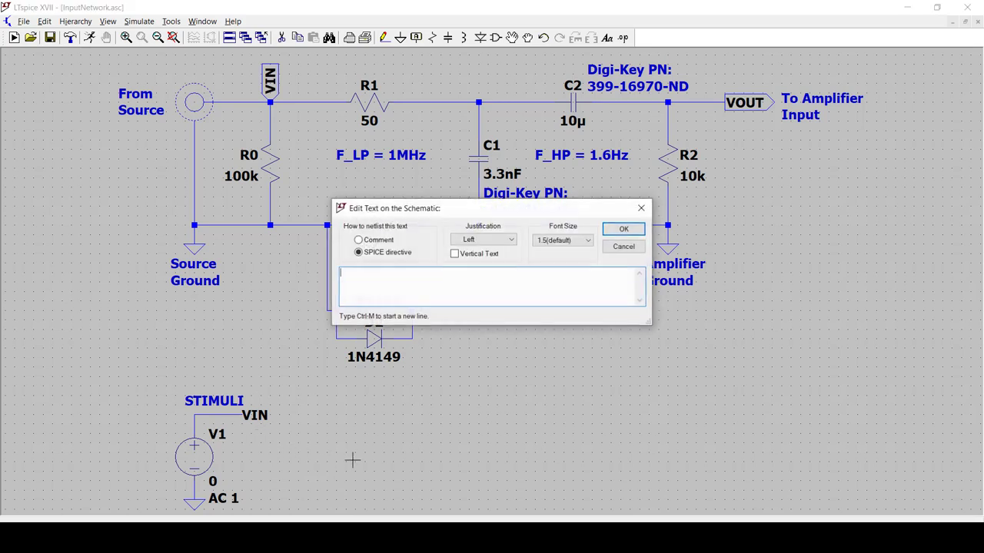
click(623, 246)
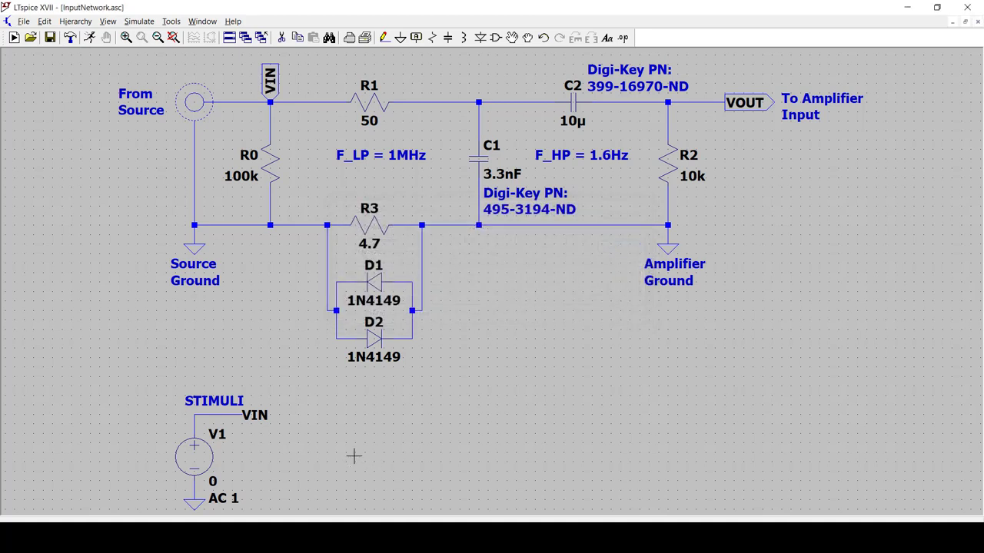
- Set a decade AC sweep of 100 points from 0.01 to 100meg and place it right of V1
right_click(315, 421)
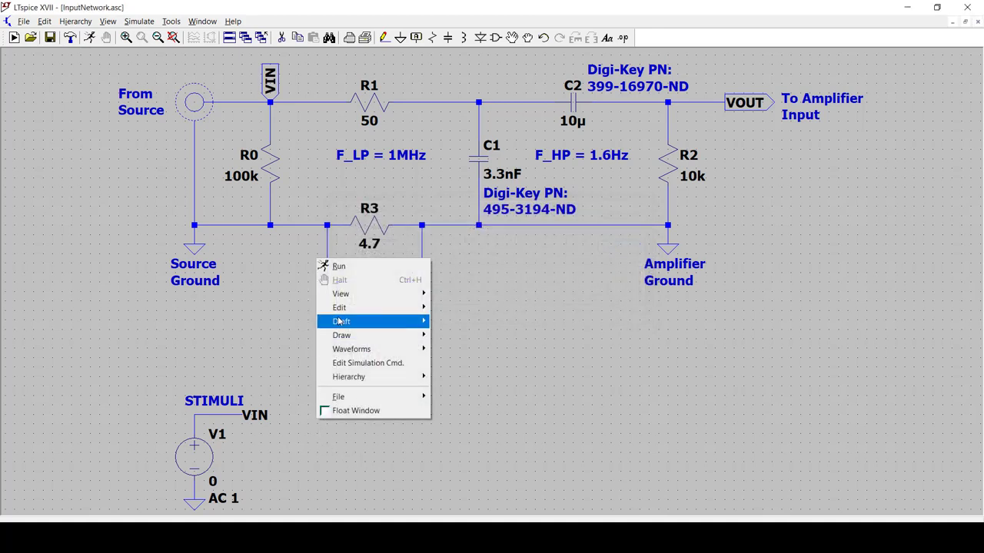
click(376, 368)
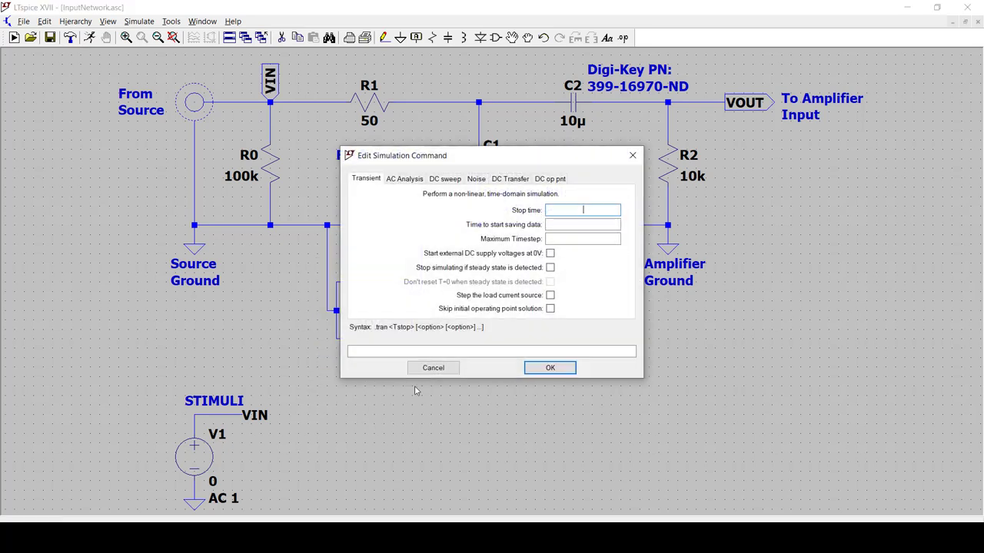
click(408, 181)
click(548, 239)
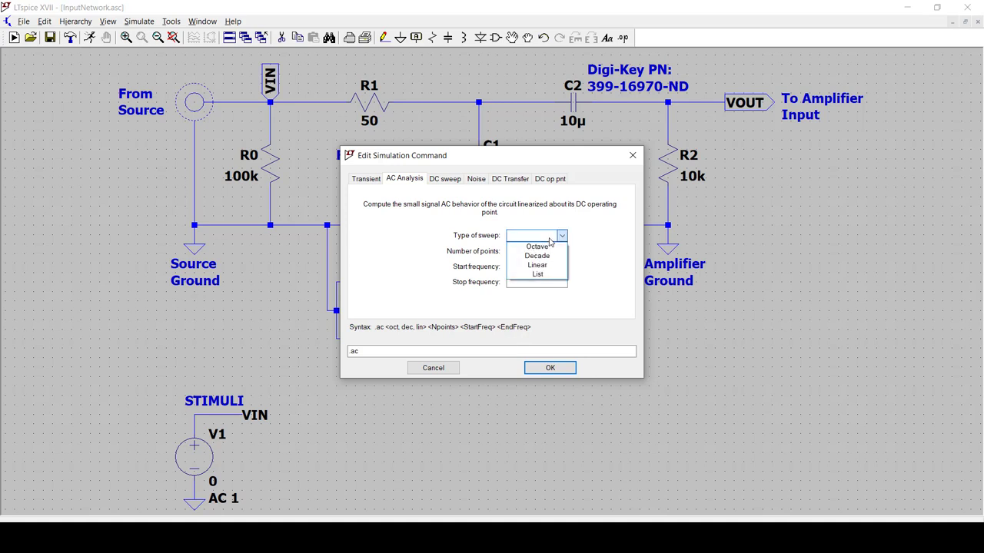
click(548, 256)
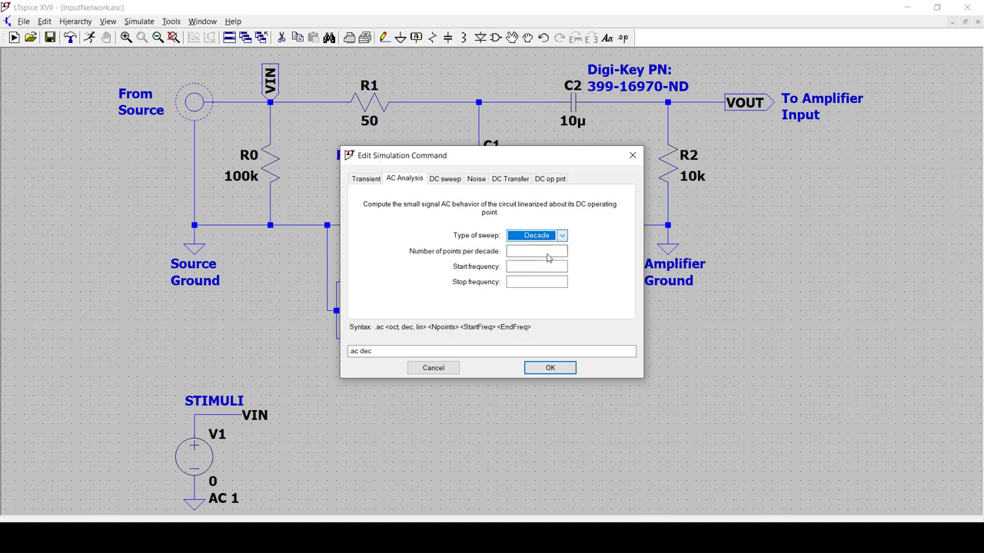
click(545, 253)
text(100)
click(547, 266)
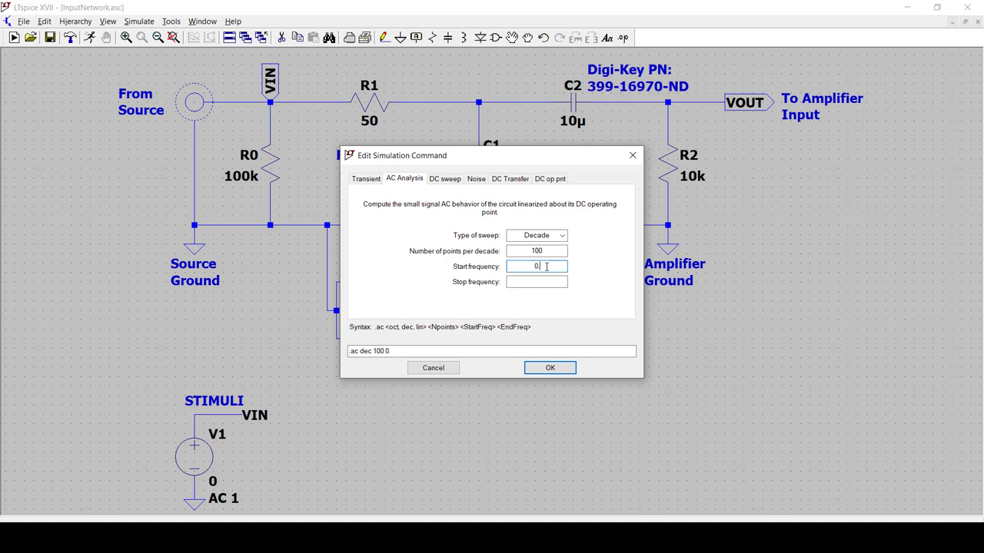
text(0.0)
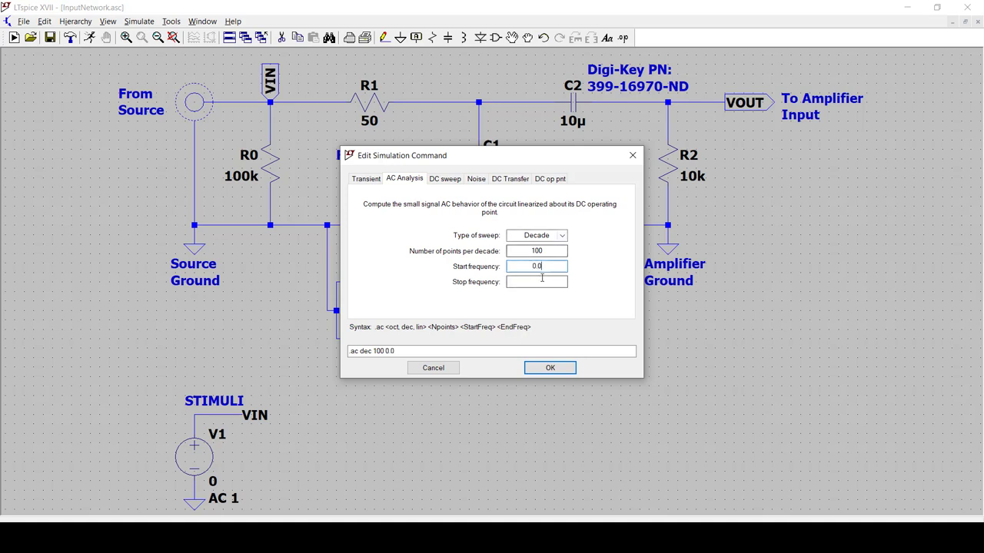
text(1)
click(542, 283)
text(100meg)
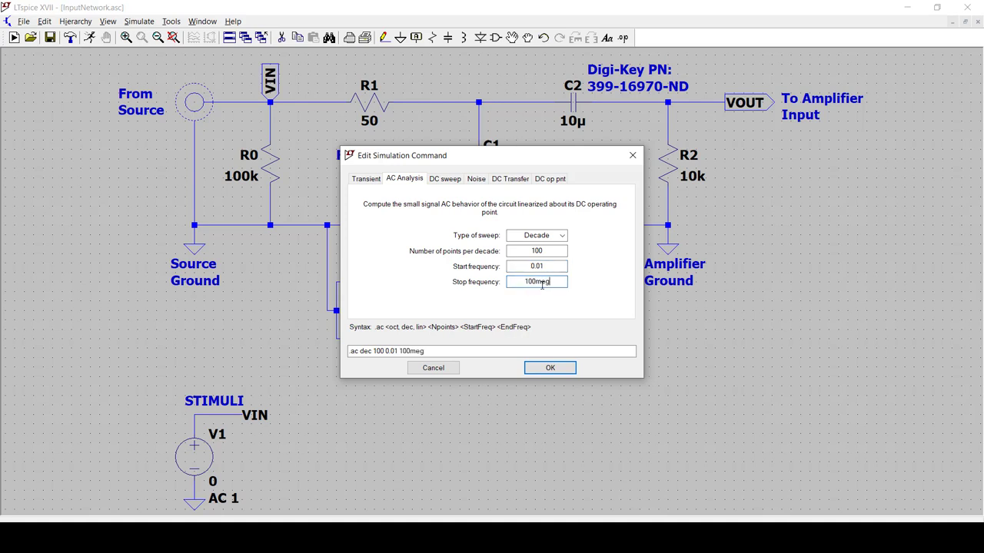
key(Return)
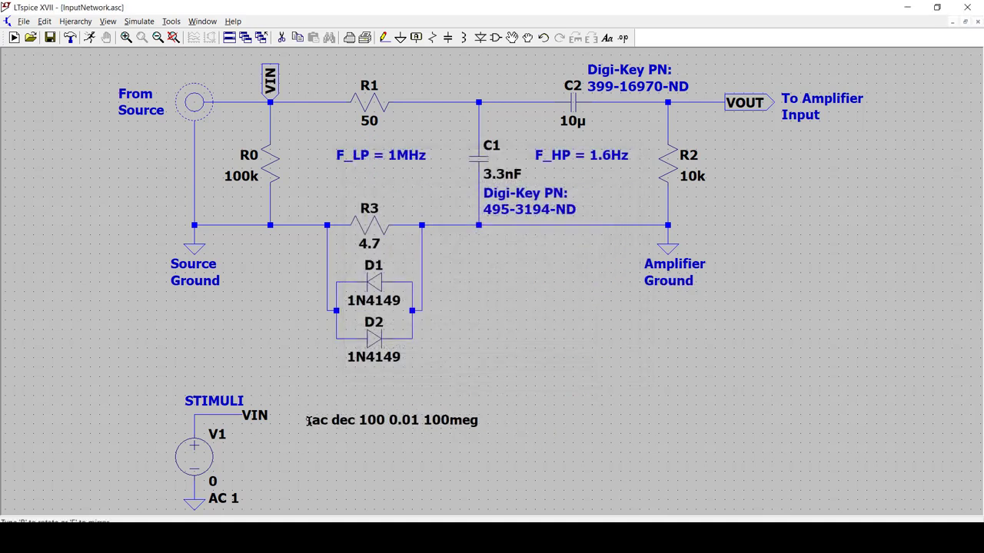
click(307, 421)
- Run the AC simulation, probe the VOUT node, and hide the phase trace
right_click(514, 419)
click(567, 266)
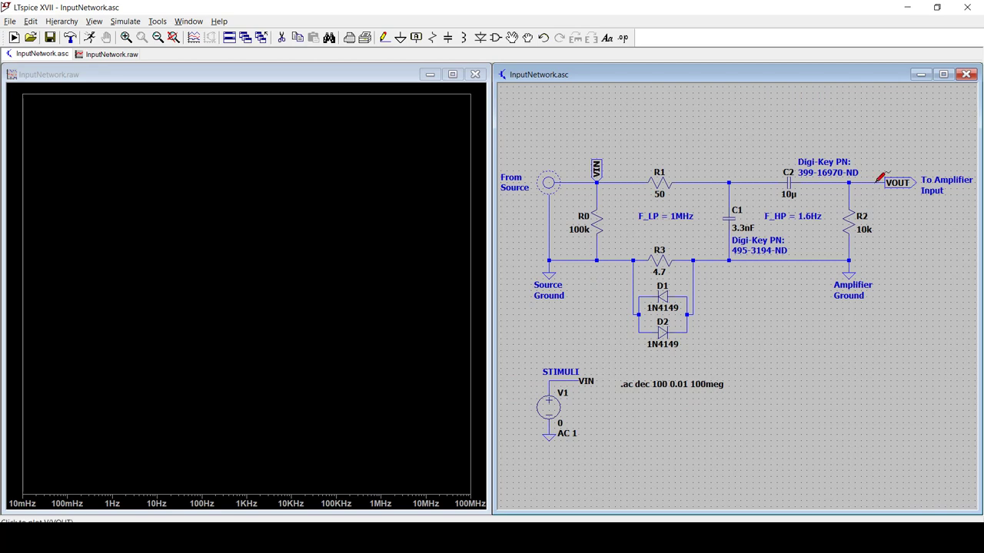
click(877, 181)
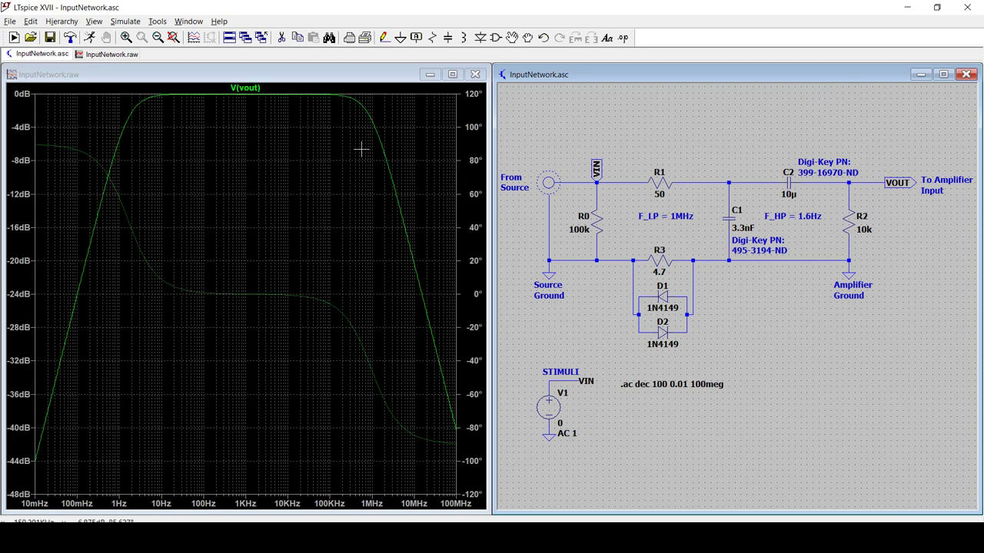
click(473, 194)
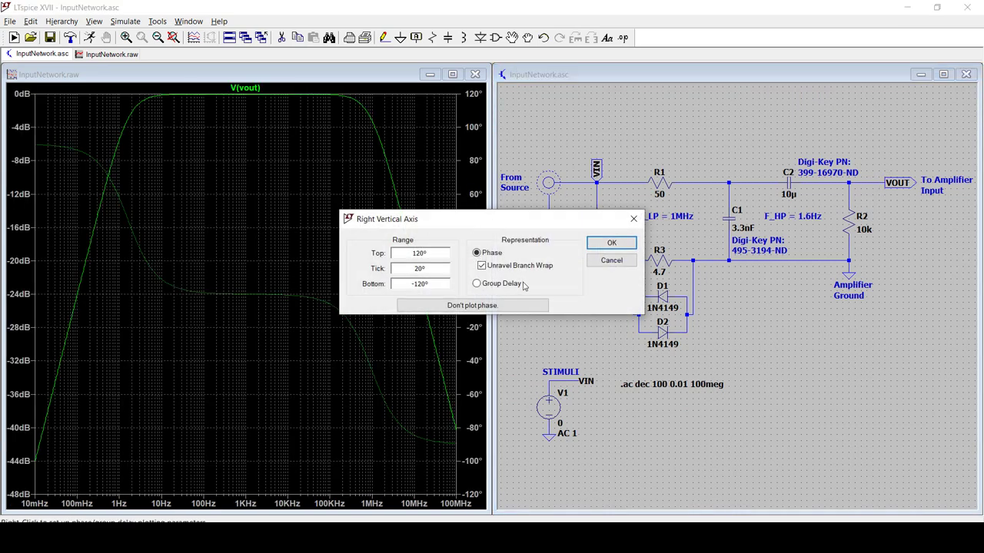
click(472, 305)
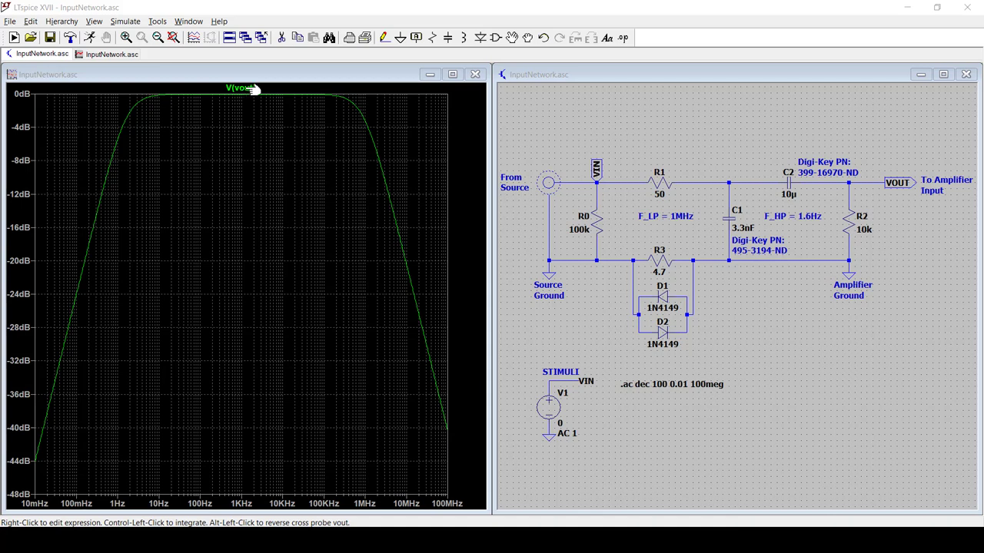
click(254, 90)
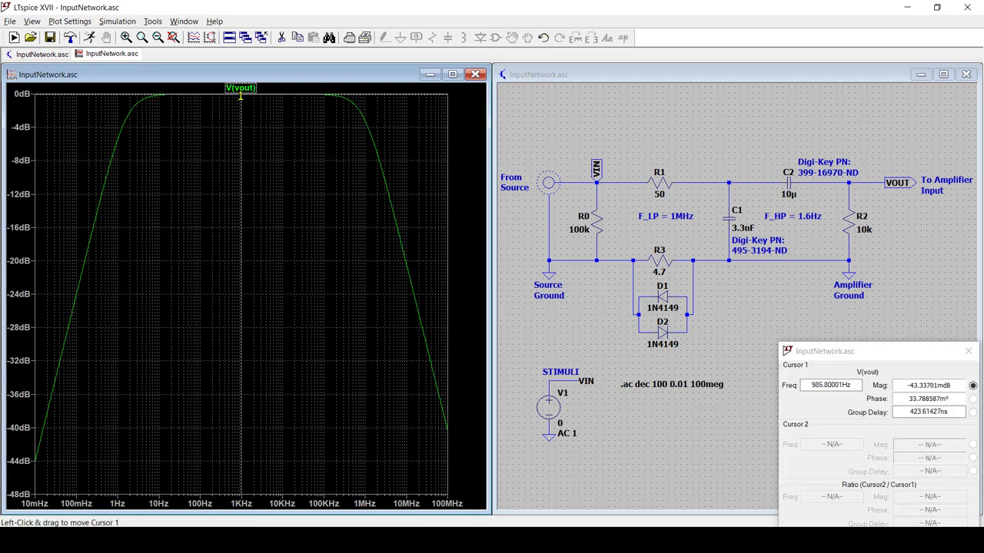
mouse_move(241, 96)
mouse_down()
mouse_move(136, 107)
mouse_move(242, 93)
mouse_up()
mouse_move(242, 96)
mouse_down()
mouse_move(158, 96)
mouse_move(128, 110)
mouse_up()
drag(128, 109, 126, 115)
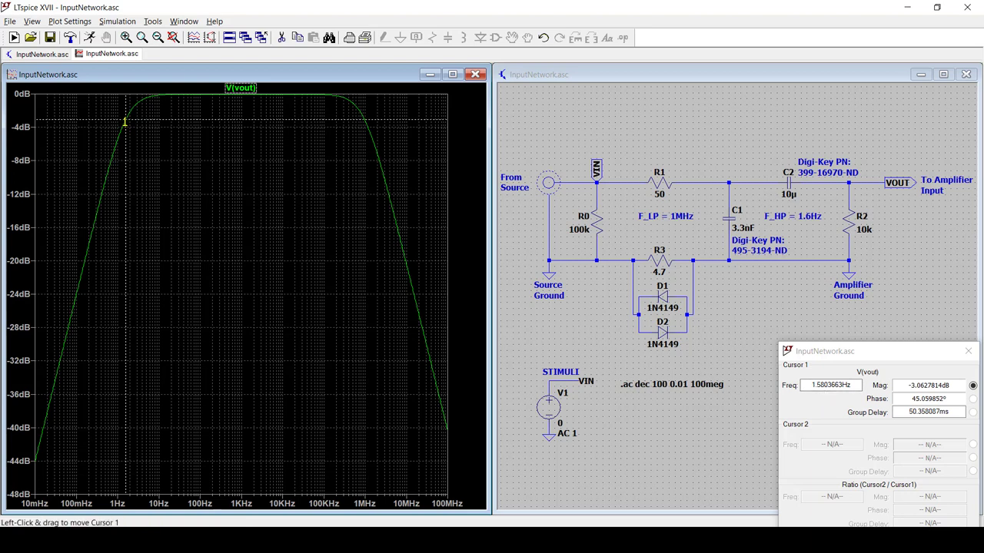
drag(125, 119, 365, 121)
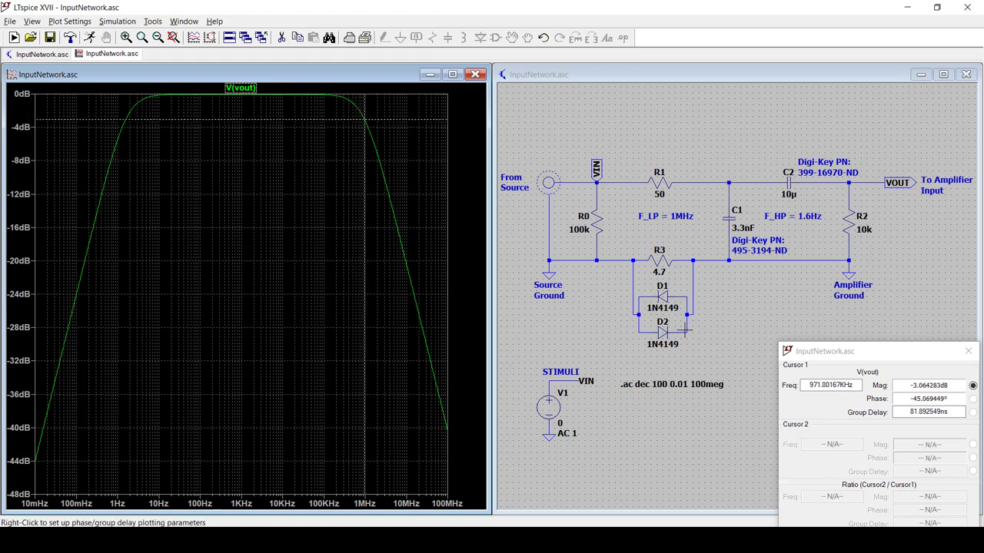
double_click(824, 394)
click(630, 413)
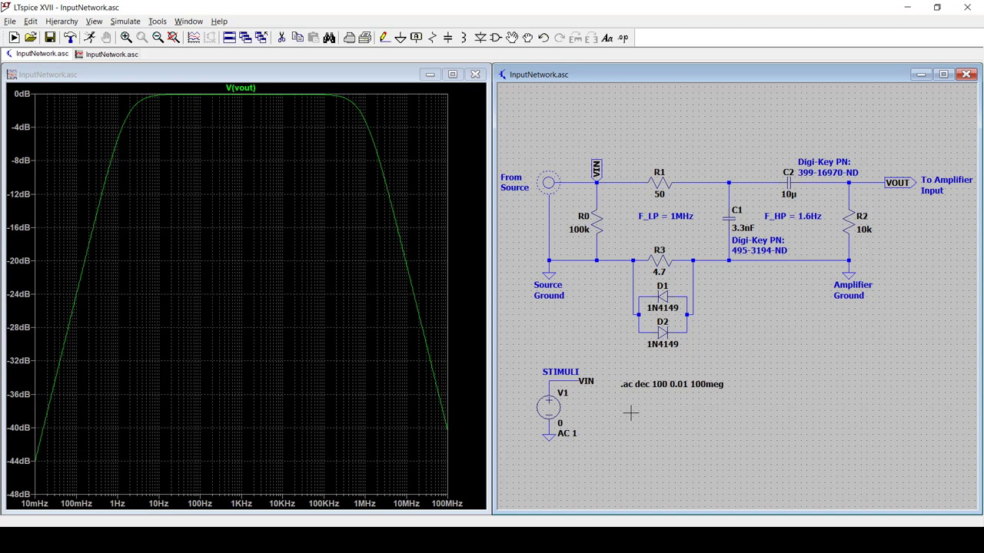
- Paste the BW_UP and BW_DN .meas lines from Notepad as a directive below the .ac line
key(s)
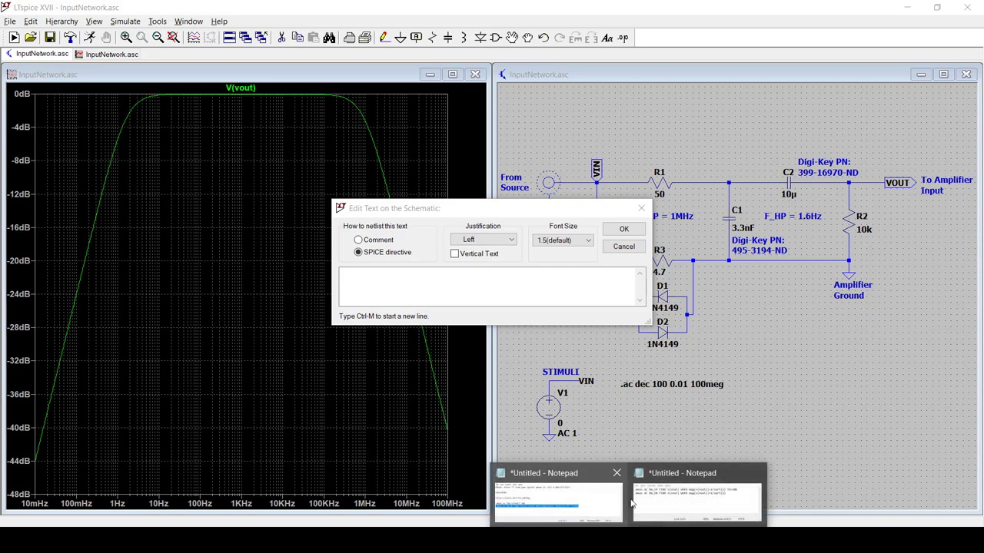
click(681, 501)
key(ctrl+a)
key(ctrl+c)
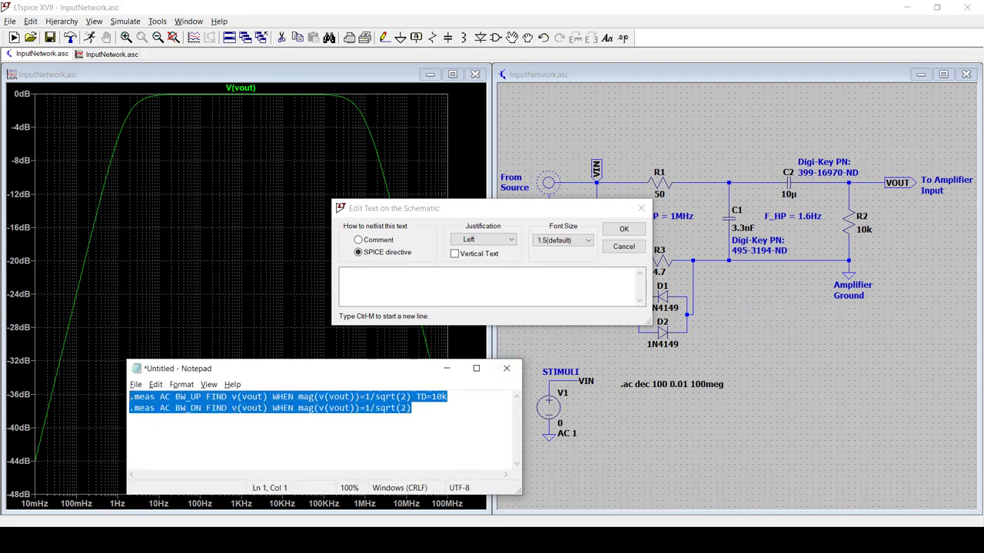
click(507, 369)
click(515, 270)
key(ctrl+v)
click(623, 230)
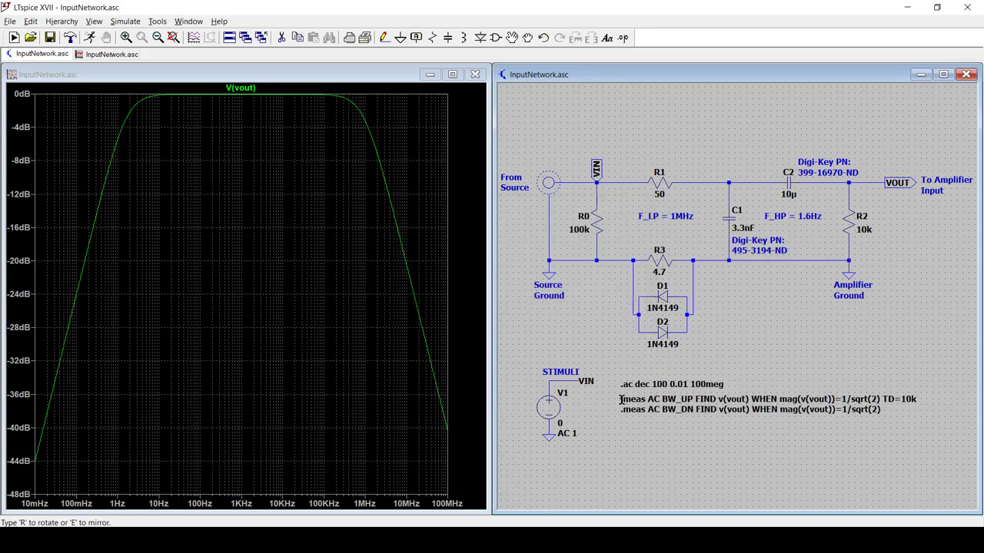
click(621, 400)
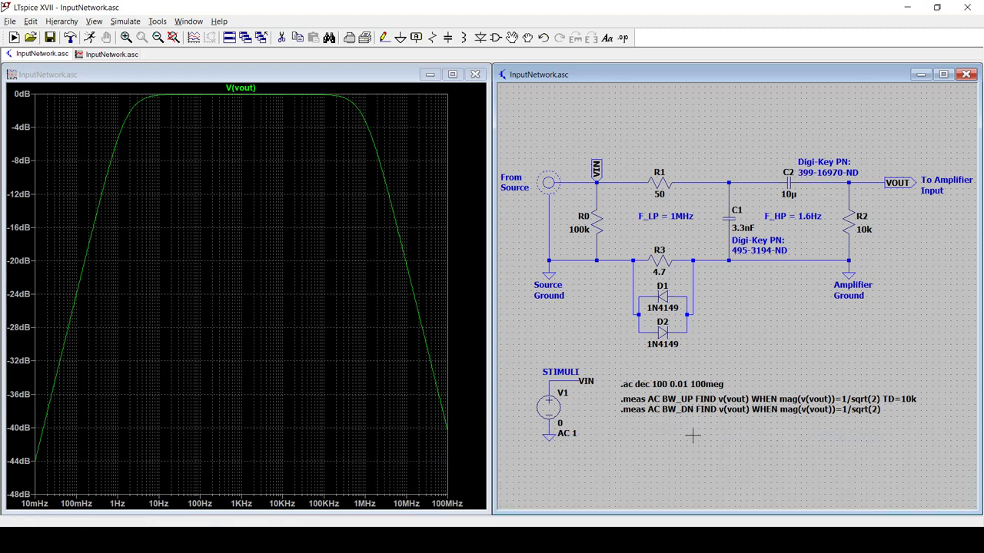
- Rerun the simulation, check the bw_up and bw_dn results in the error log, then close it
right_click(694, 275)
click(726, 284)
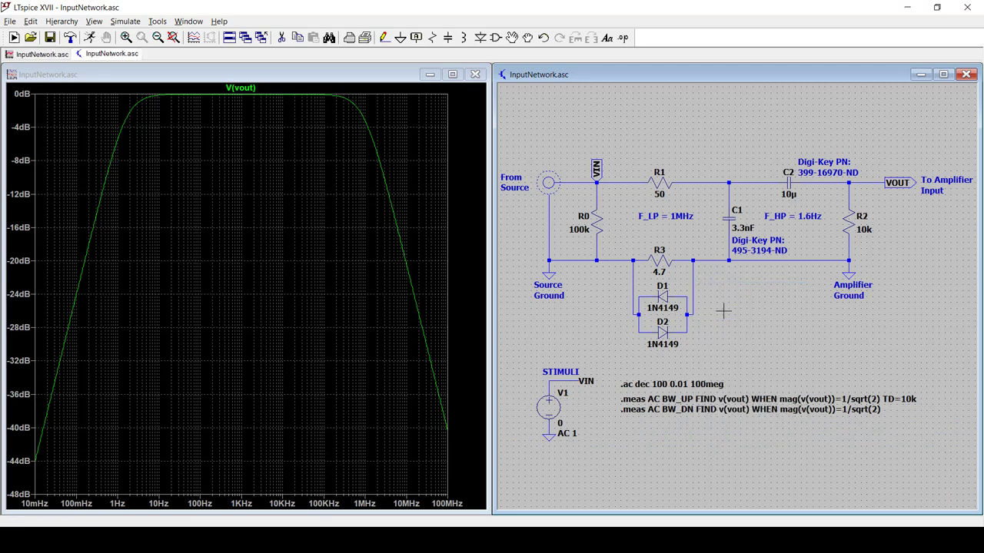
key(ctrl+l)
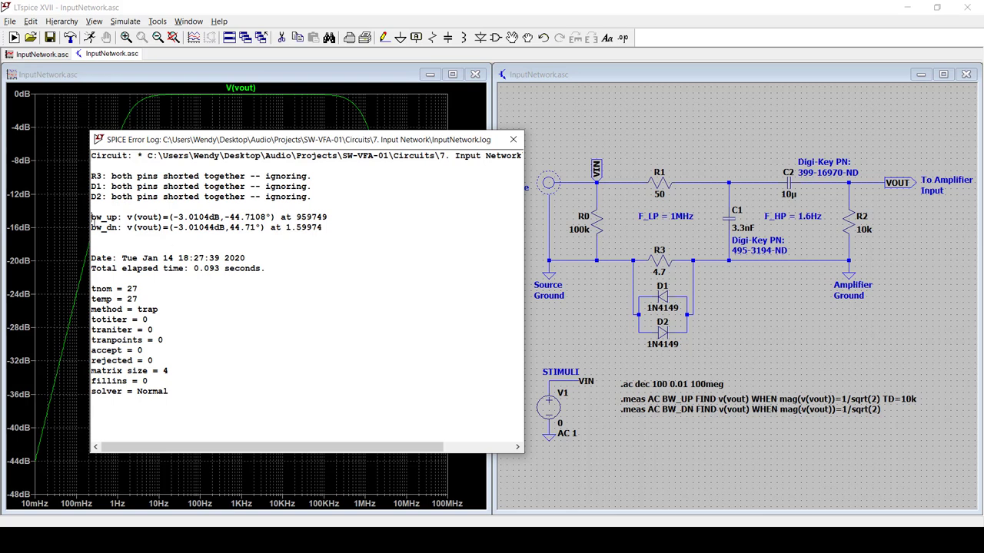
drag(92, 218, 332, 224)
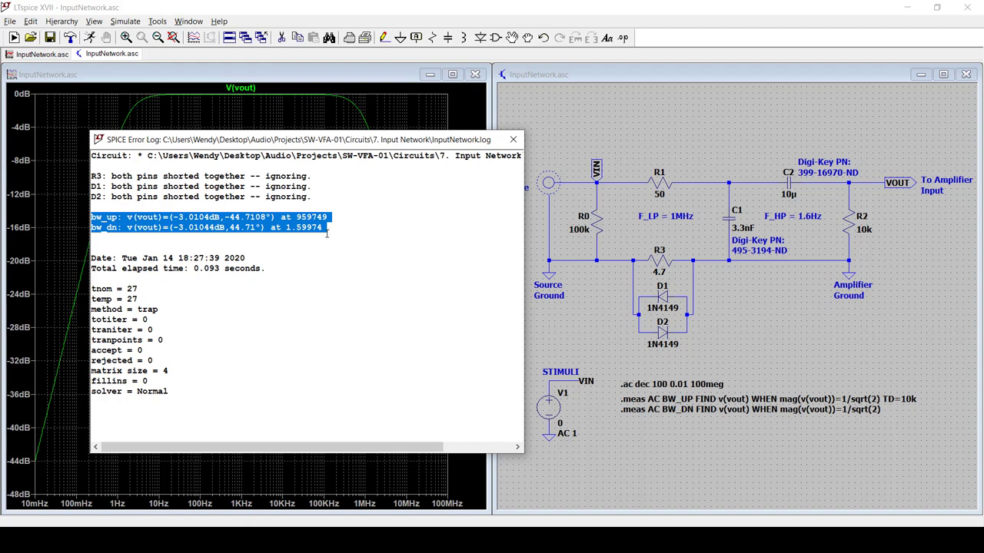
click(513, 139)
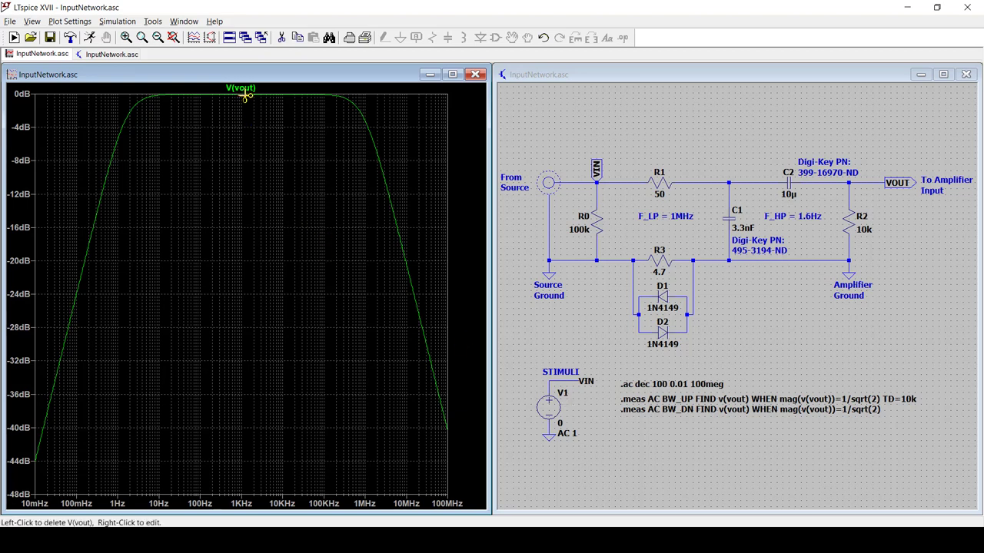
- Plot the input impedance 1/i(v1) in a new pane above V(vout)
drag(244, 91, 249, 179)
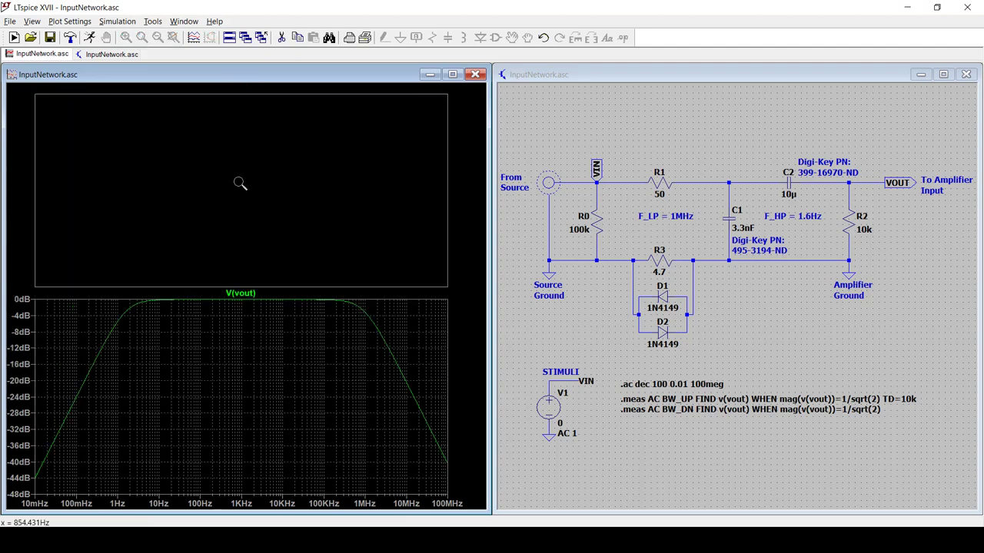
key(ctrl+a)
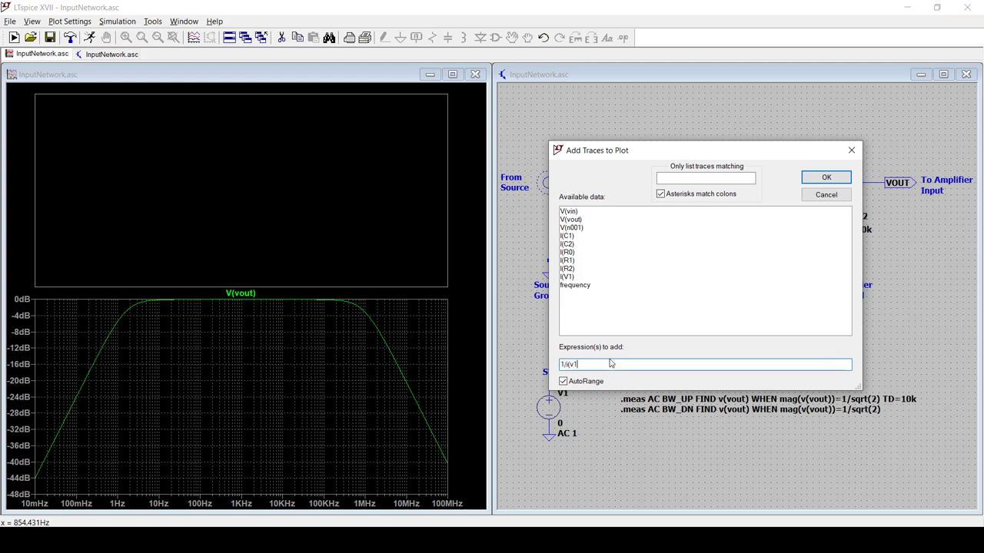
key(Return)
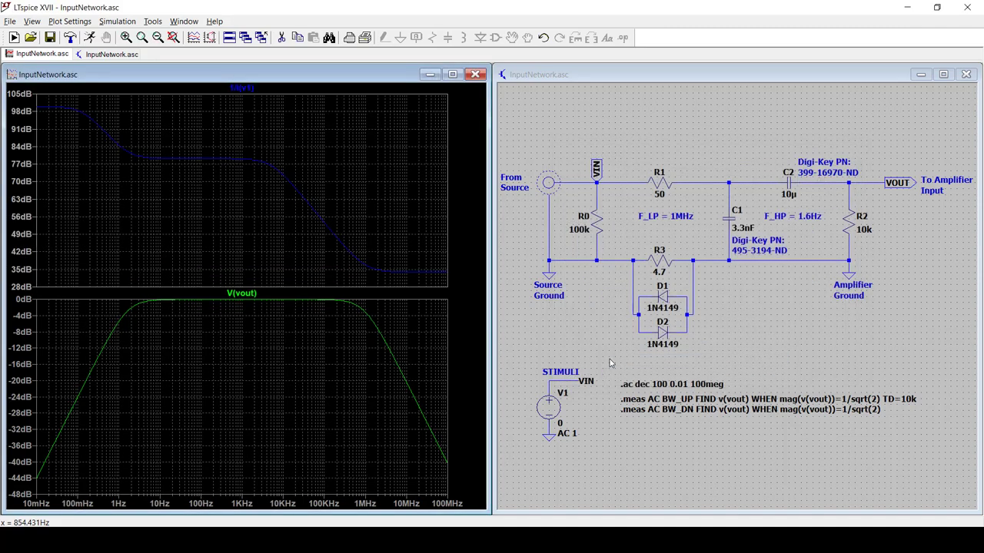
- Make the impedance pane's vertical axis logarithmic
click(25, 164)
click(508, 276)
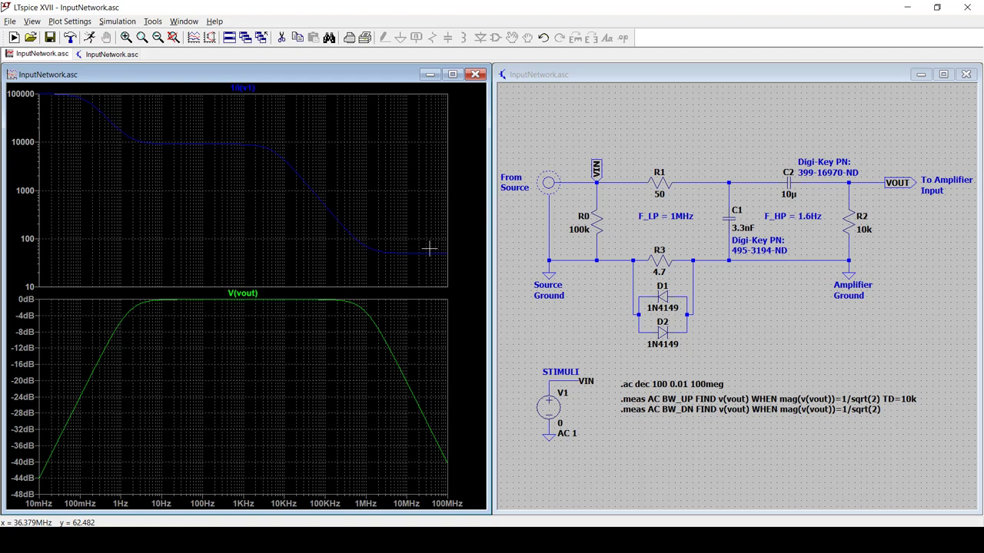
drag(568, 346, 578, 346)
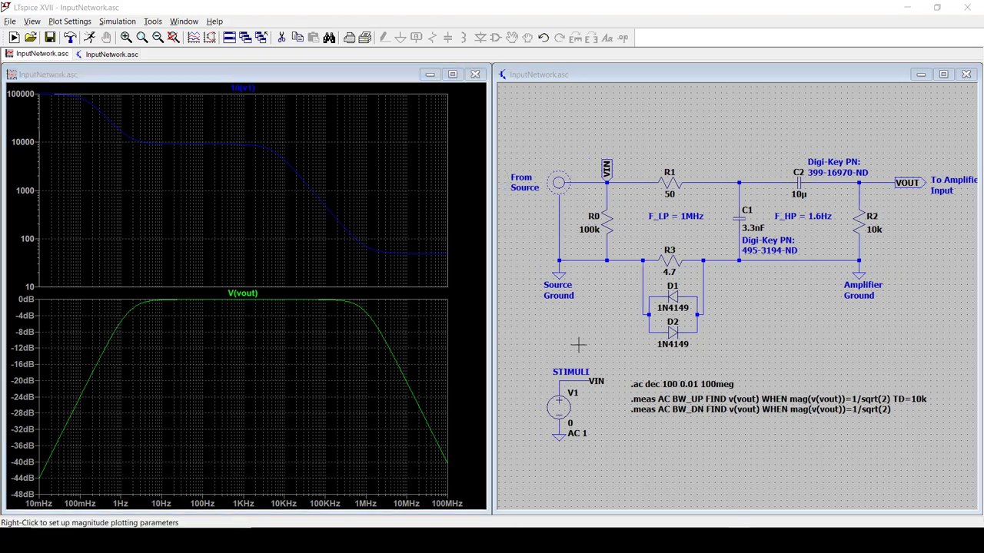
- Place a .noise v(vout) v1 dec 100 0.01 100meg directive beneath the .meas lines
right_click(636, 429)
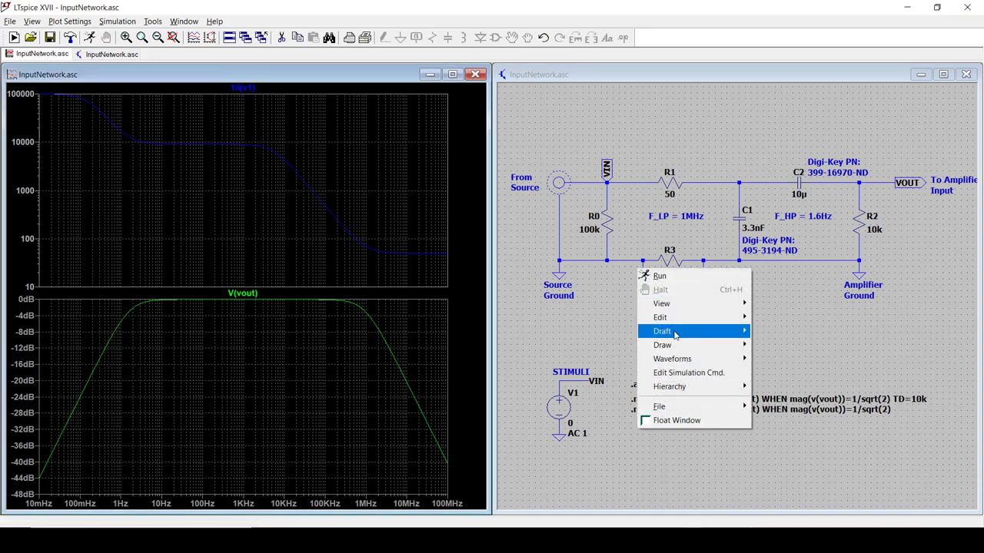
mouse_move(679, 339)
click(686, 372)
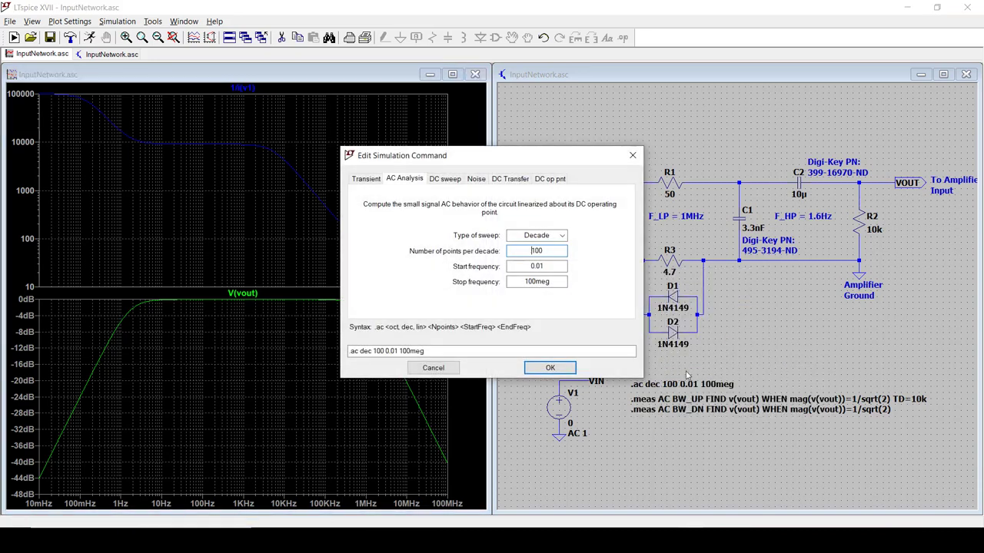
click(476, 179)
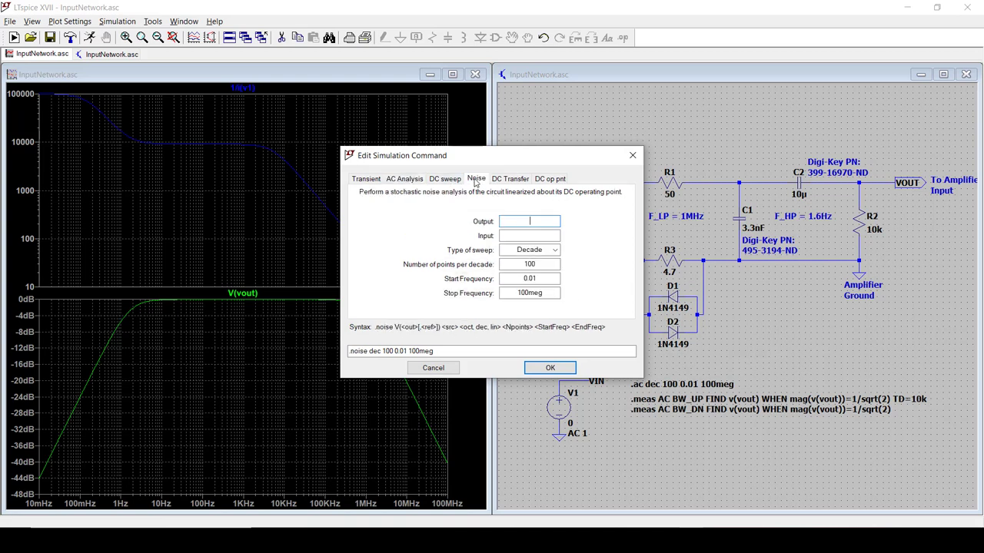
text(v(vout) )
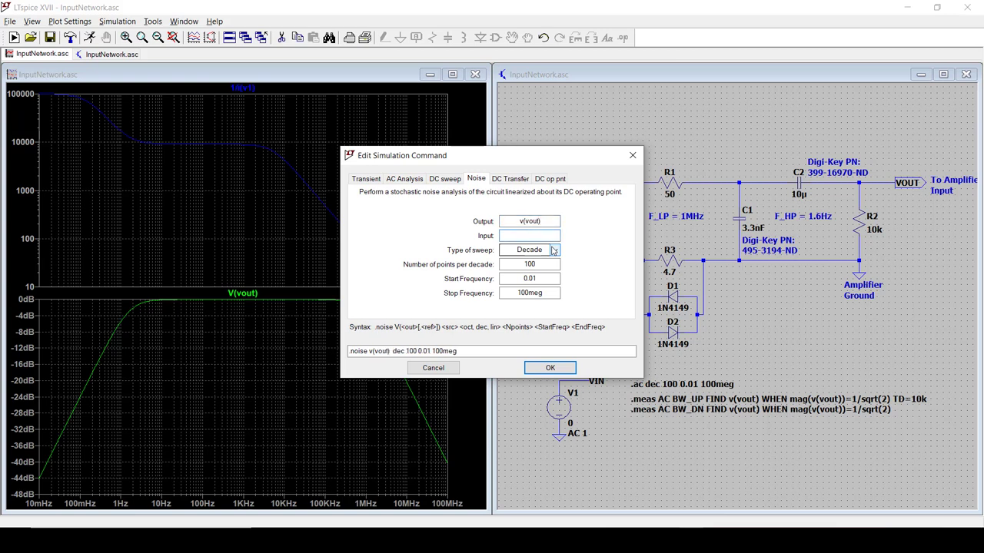
text(v1)
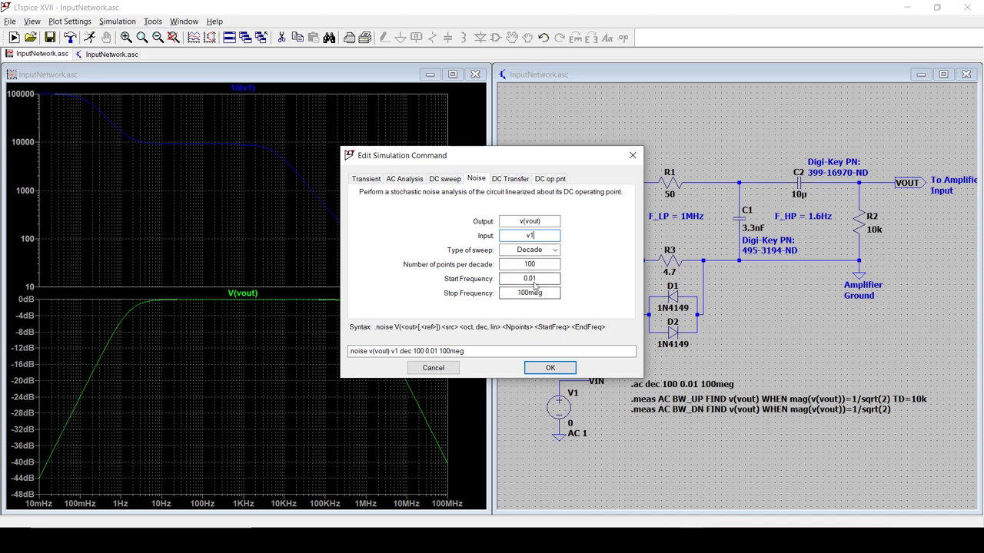
click(550, 367)
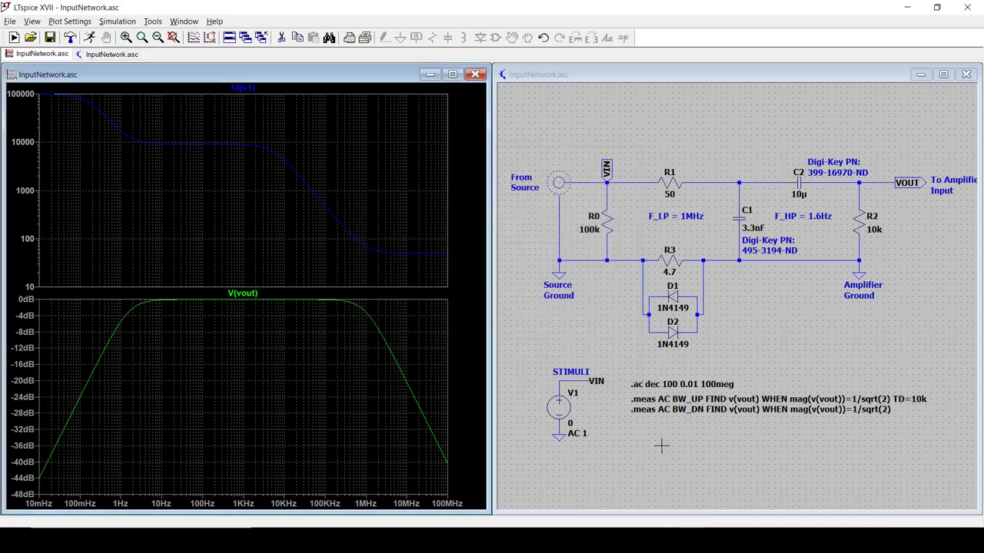
click(632, 426)
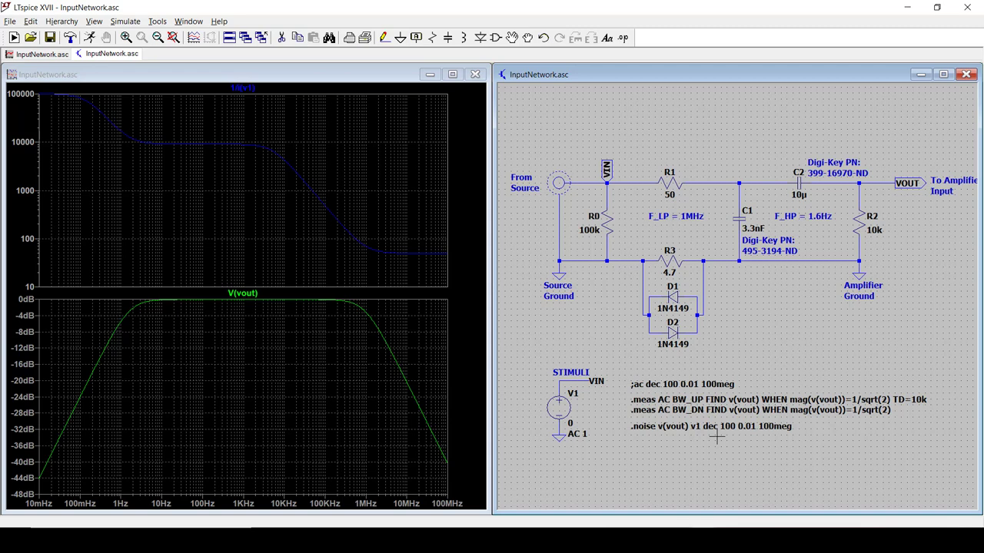
scroll(715, 436, right, 1)
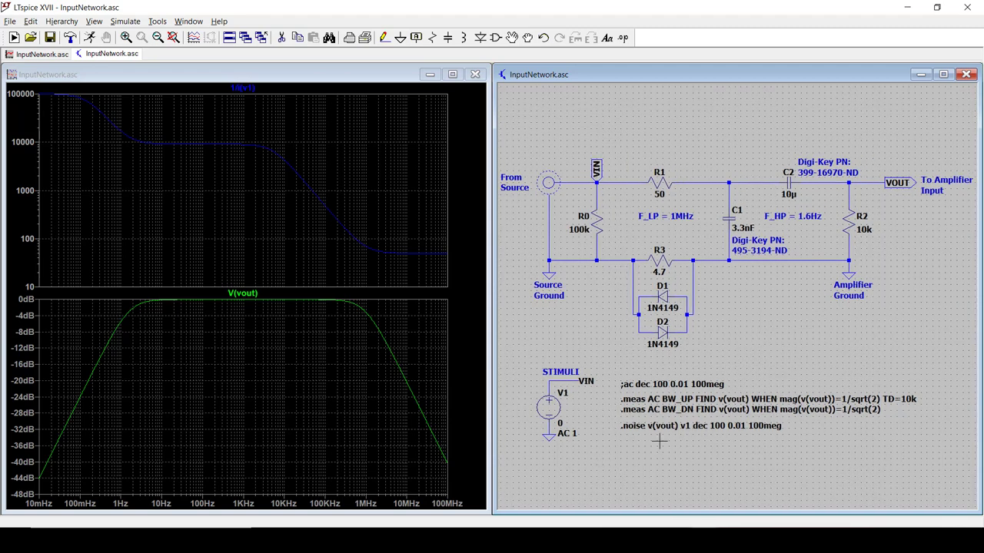
- Run the noise simulation and delete the extra empty plot pane
right_click(652, 280)
click(681, 288)
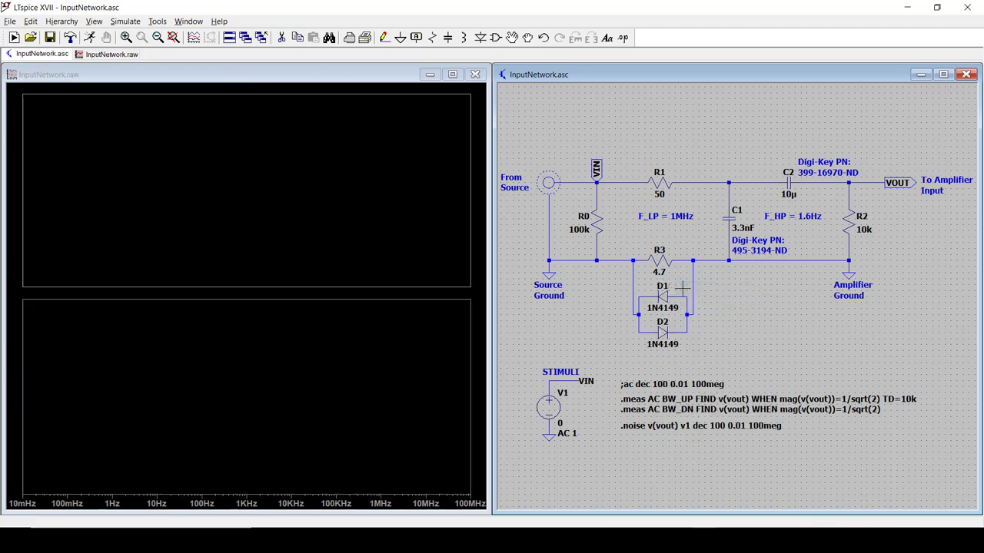
click(418, 236)
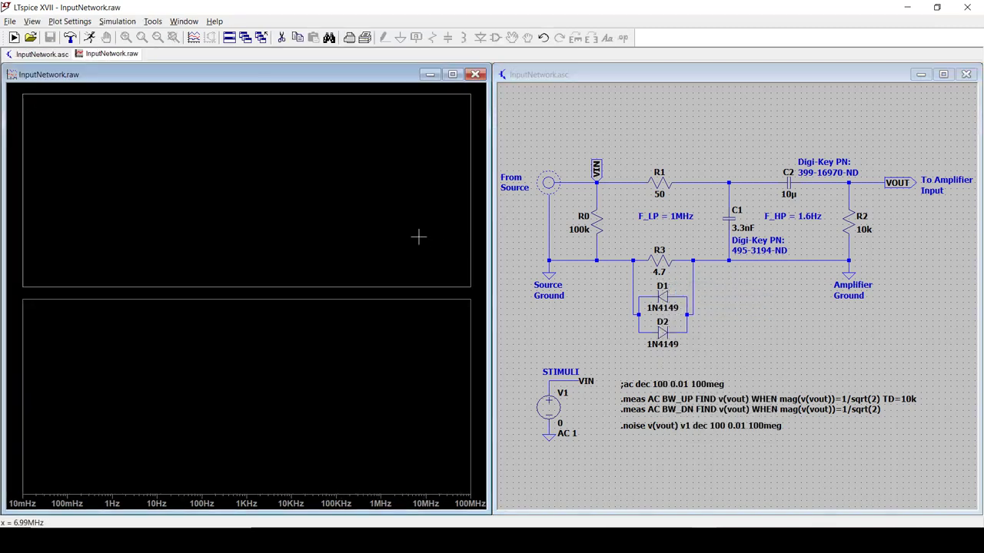
key(Delete)
click(405, 245)
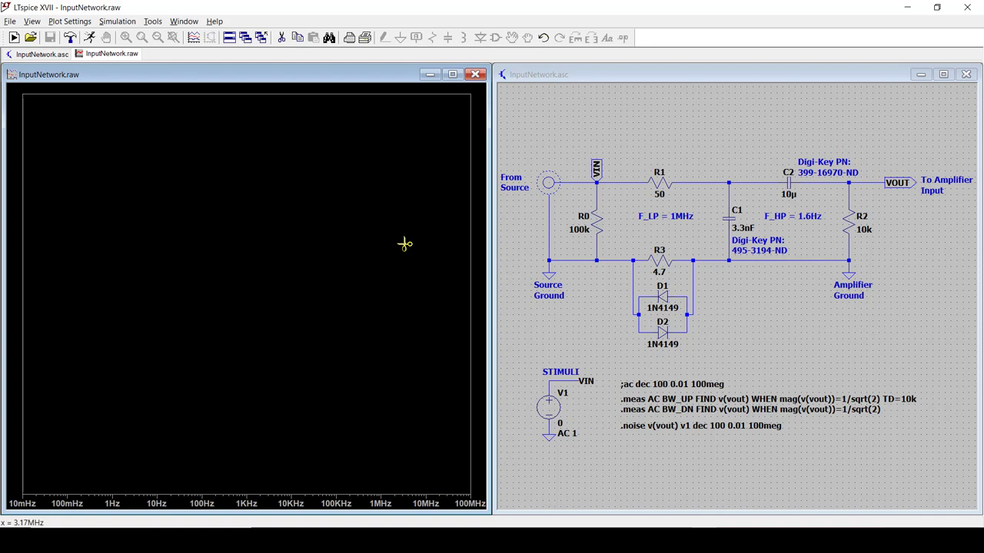
key(Escape)
- Plot the output noise trace V(onoise)
key(ctrl+a)
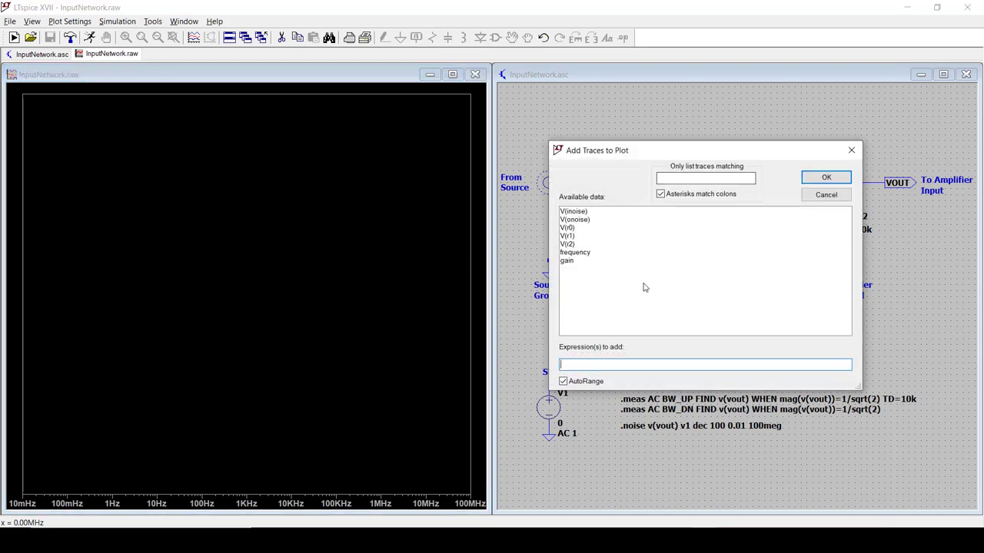
click(584, 220)
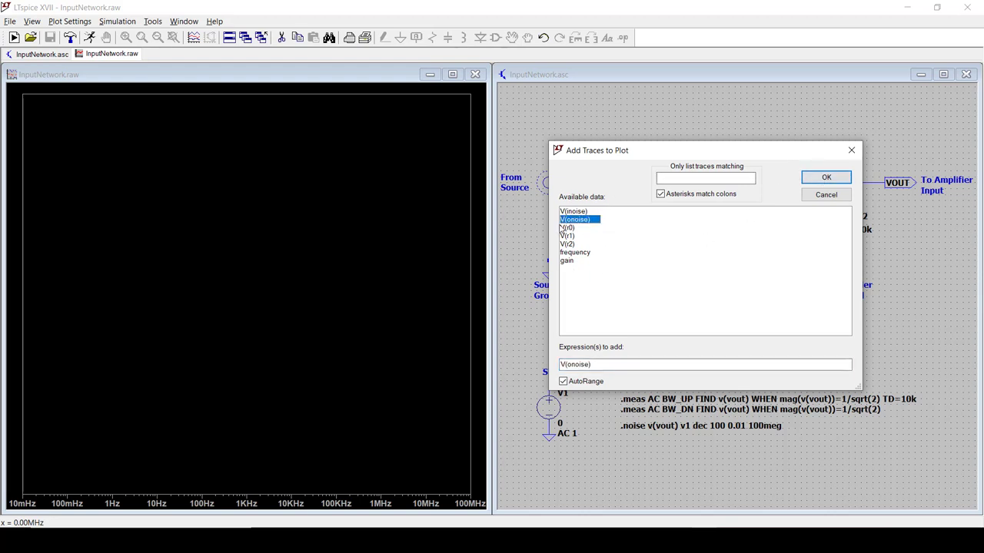
click(826, 177)
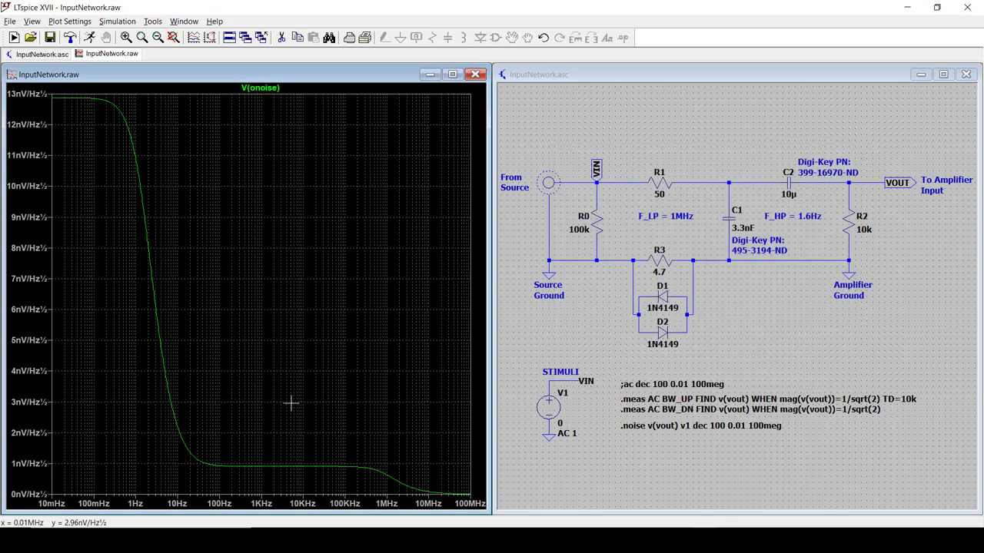
- Switch back to the InputNetwork.asc schematic window with Ctrl+Tab
key(ctrl+Tab)
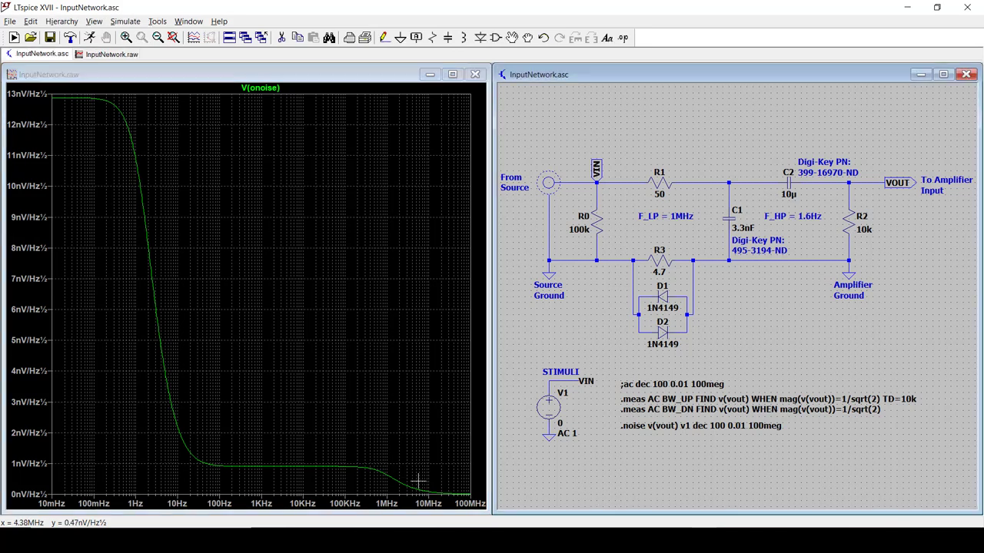